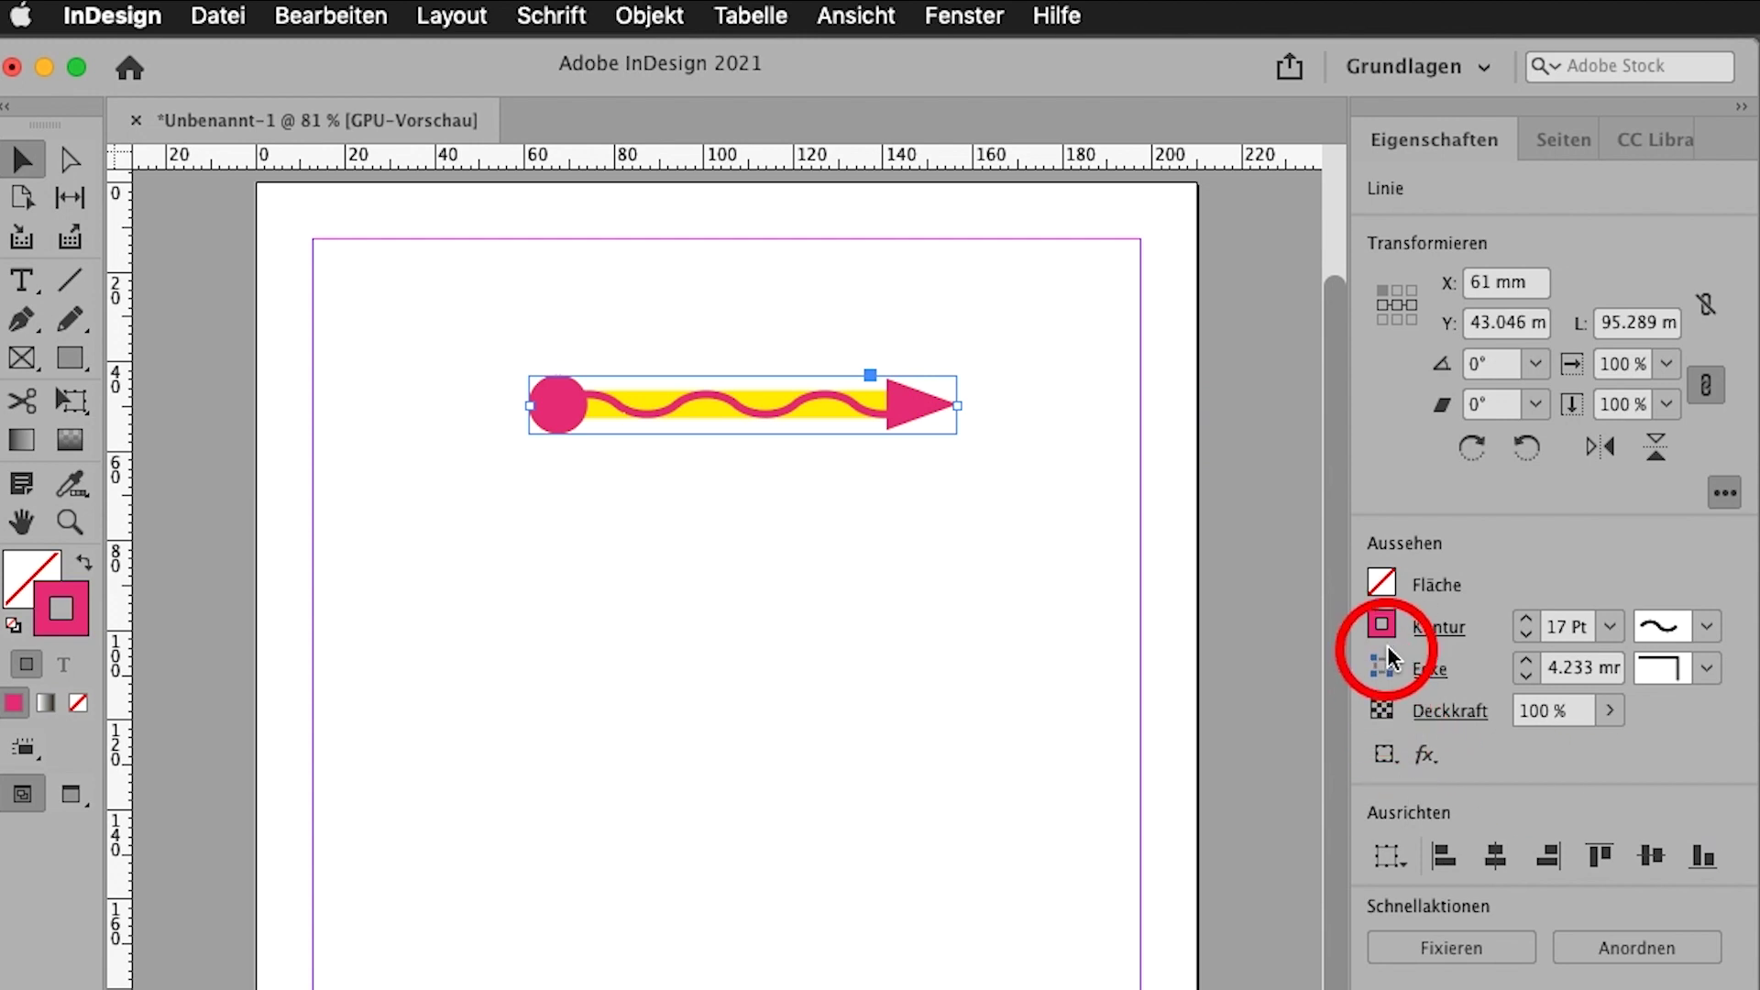
# - Create a new CMYK swatch C=100 M=40 Y=0 K=0, based on cyan, and apply it to the wavy line's stroke
pyautogui.click(1381, 627)
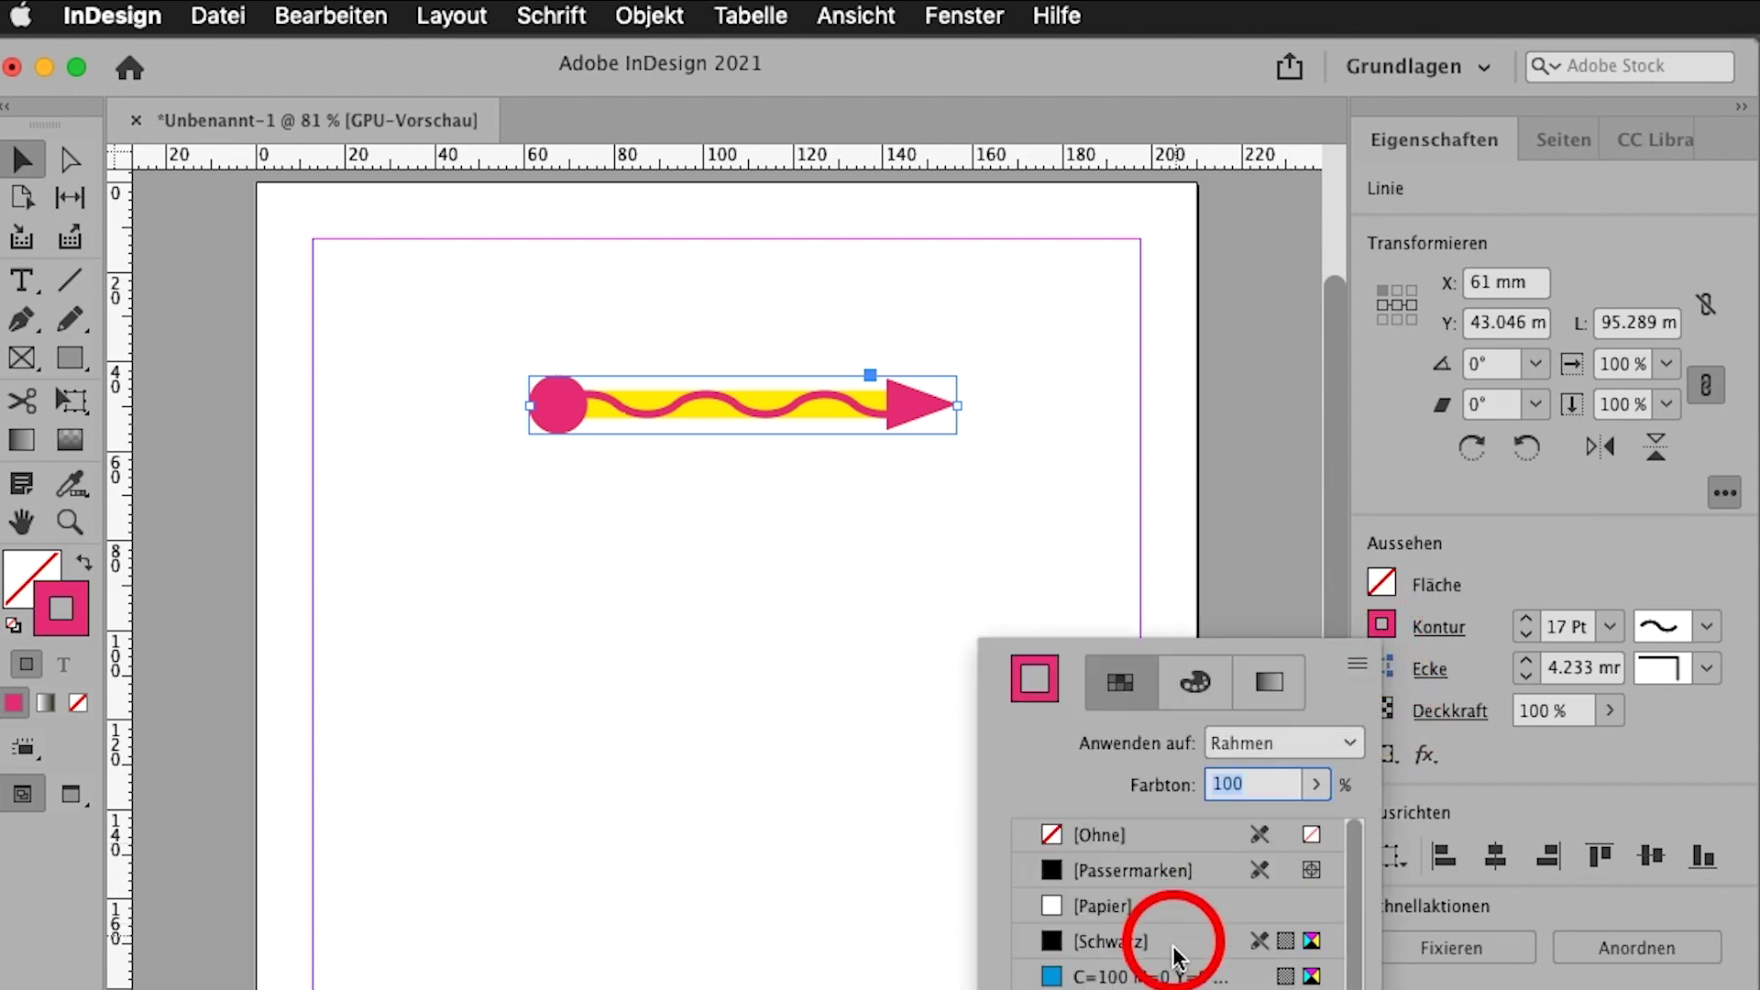
pyautogui.click(1169, 977)
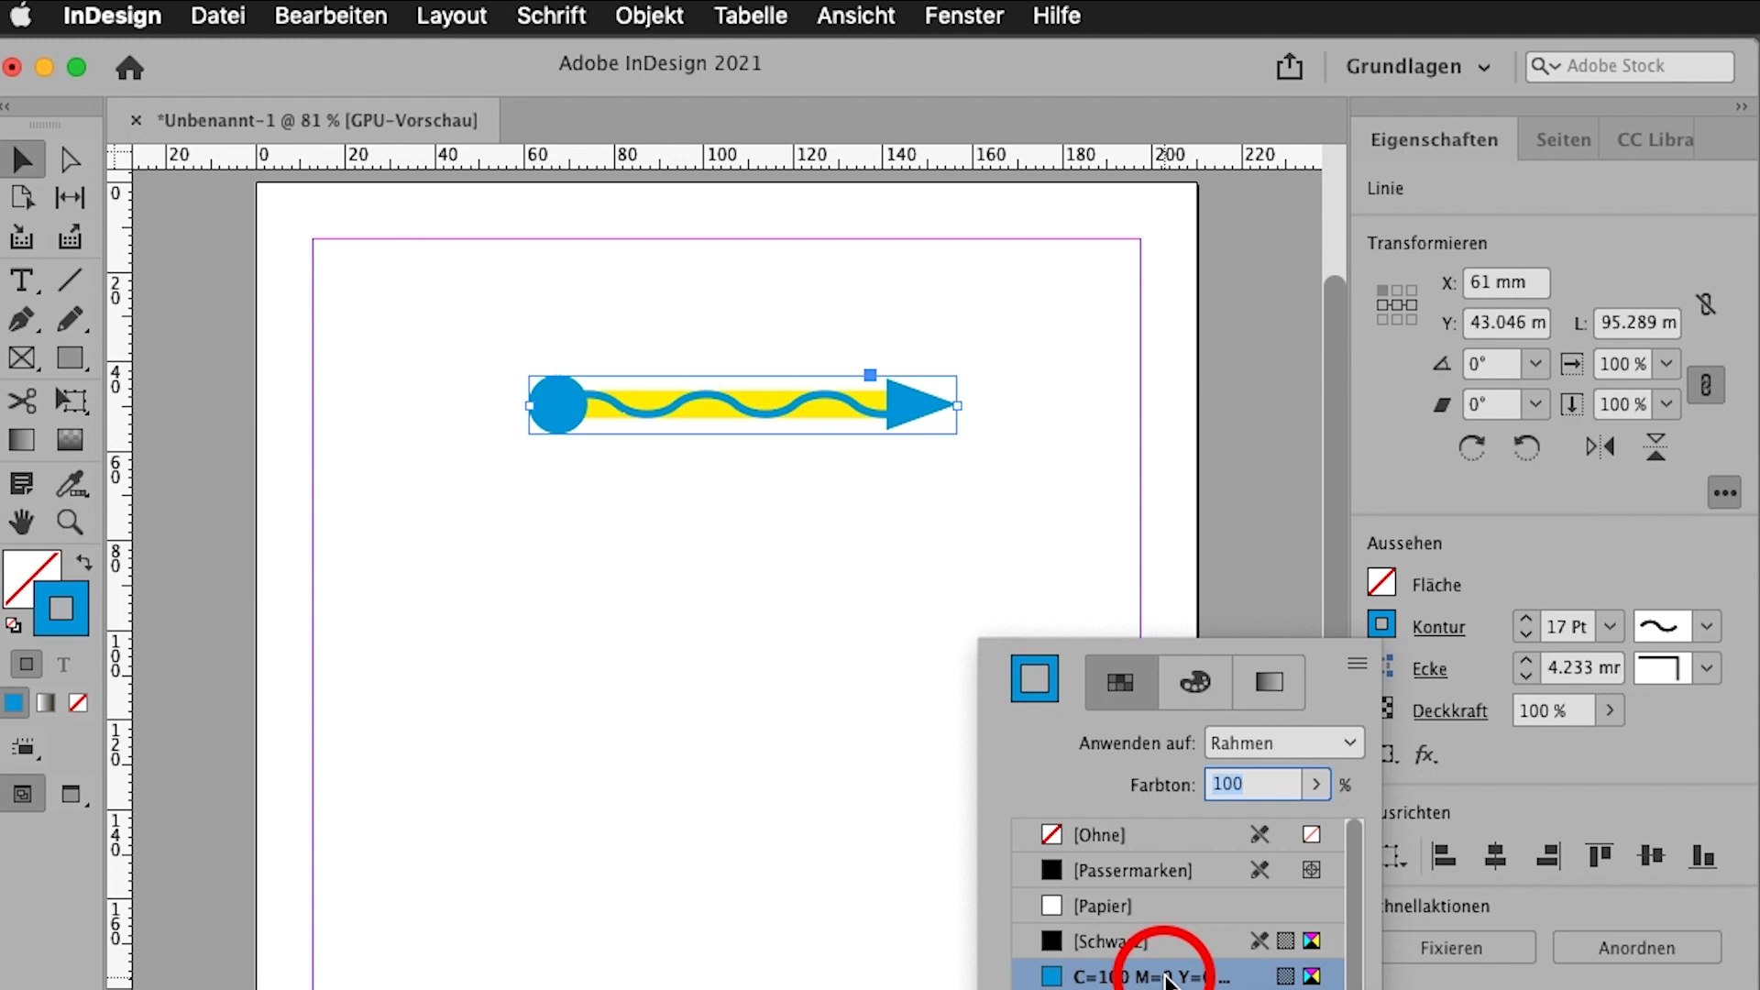
pyautogui.click(1357, 662)
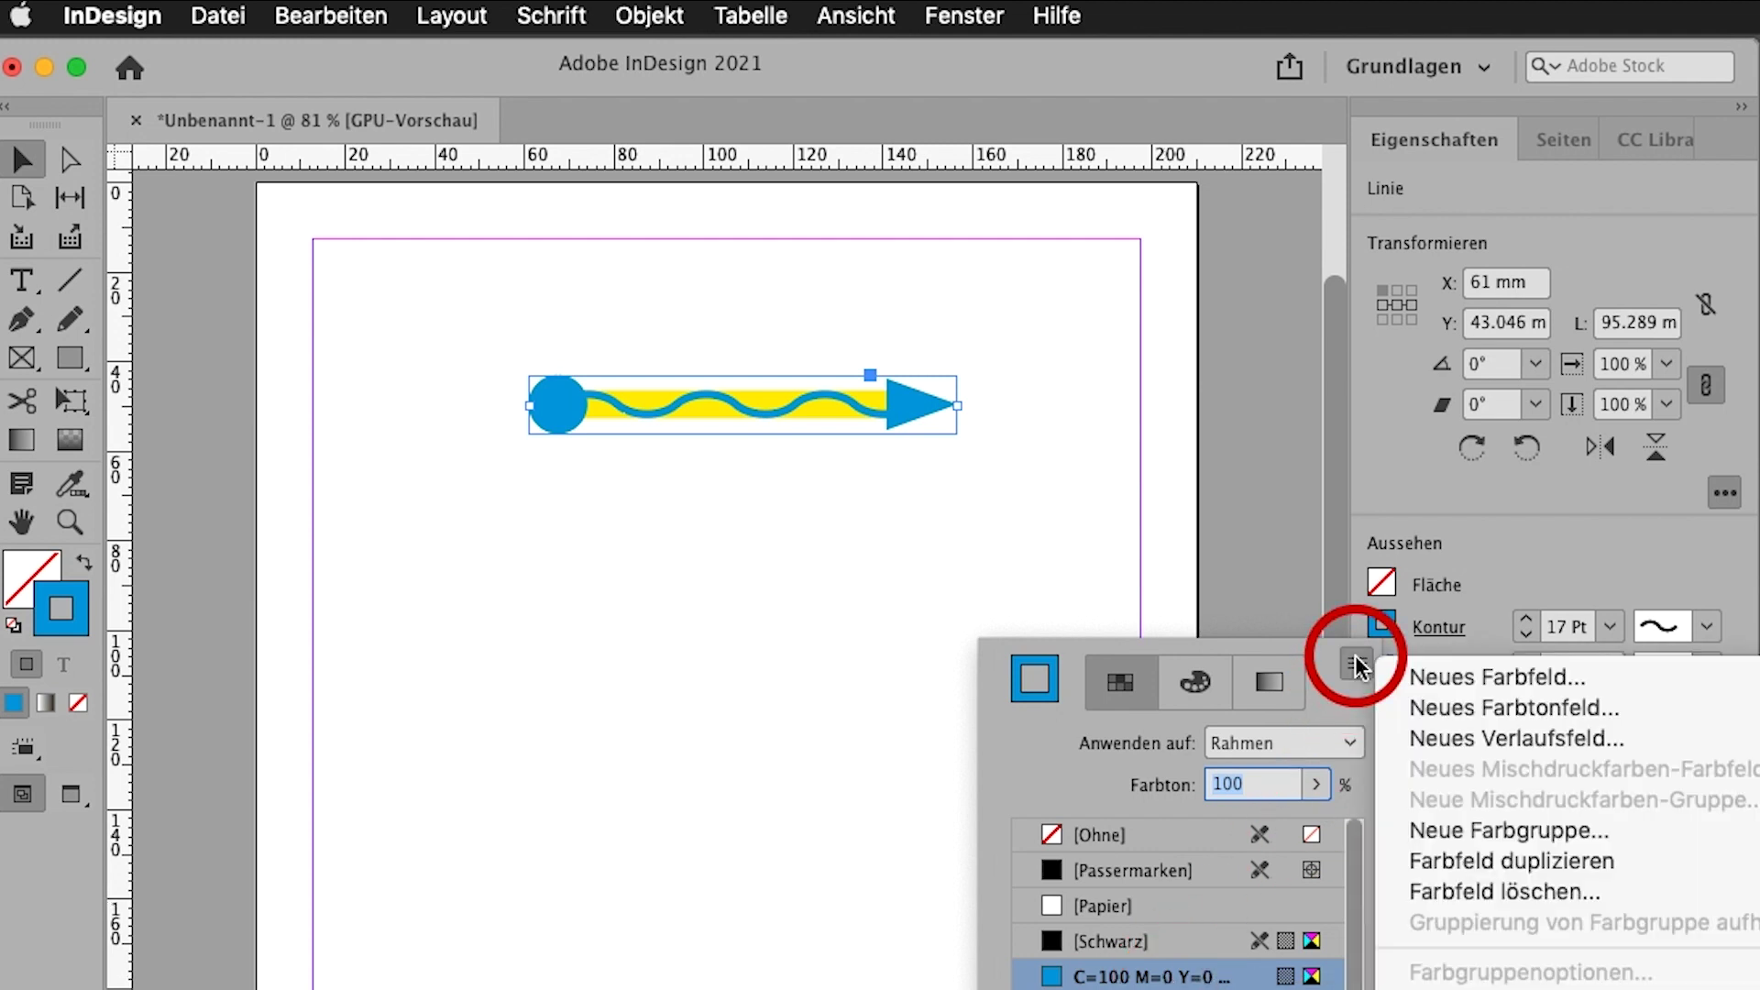
pyautogui.click(1494, 679)
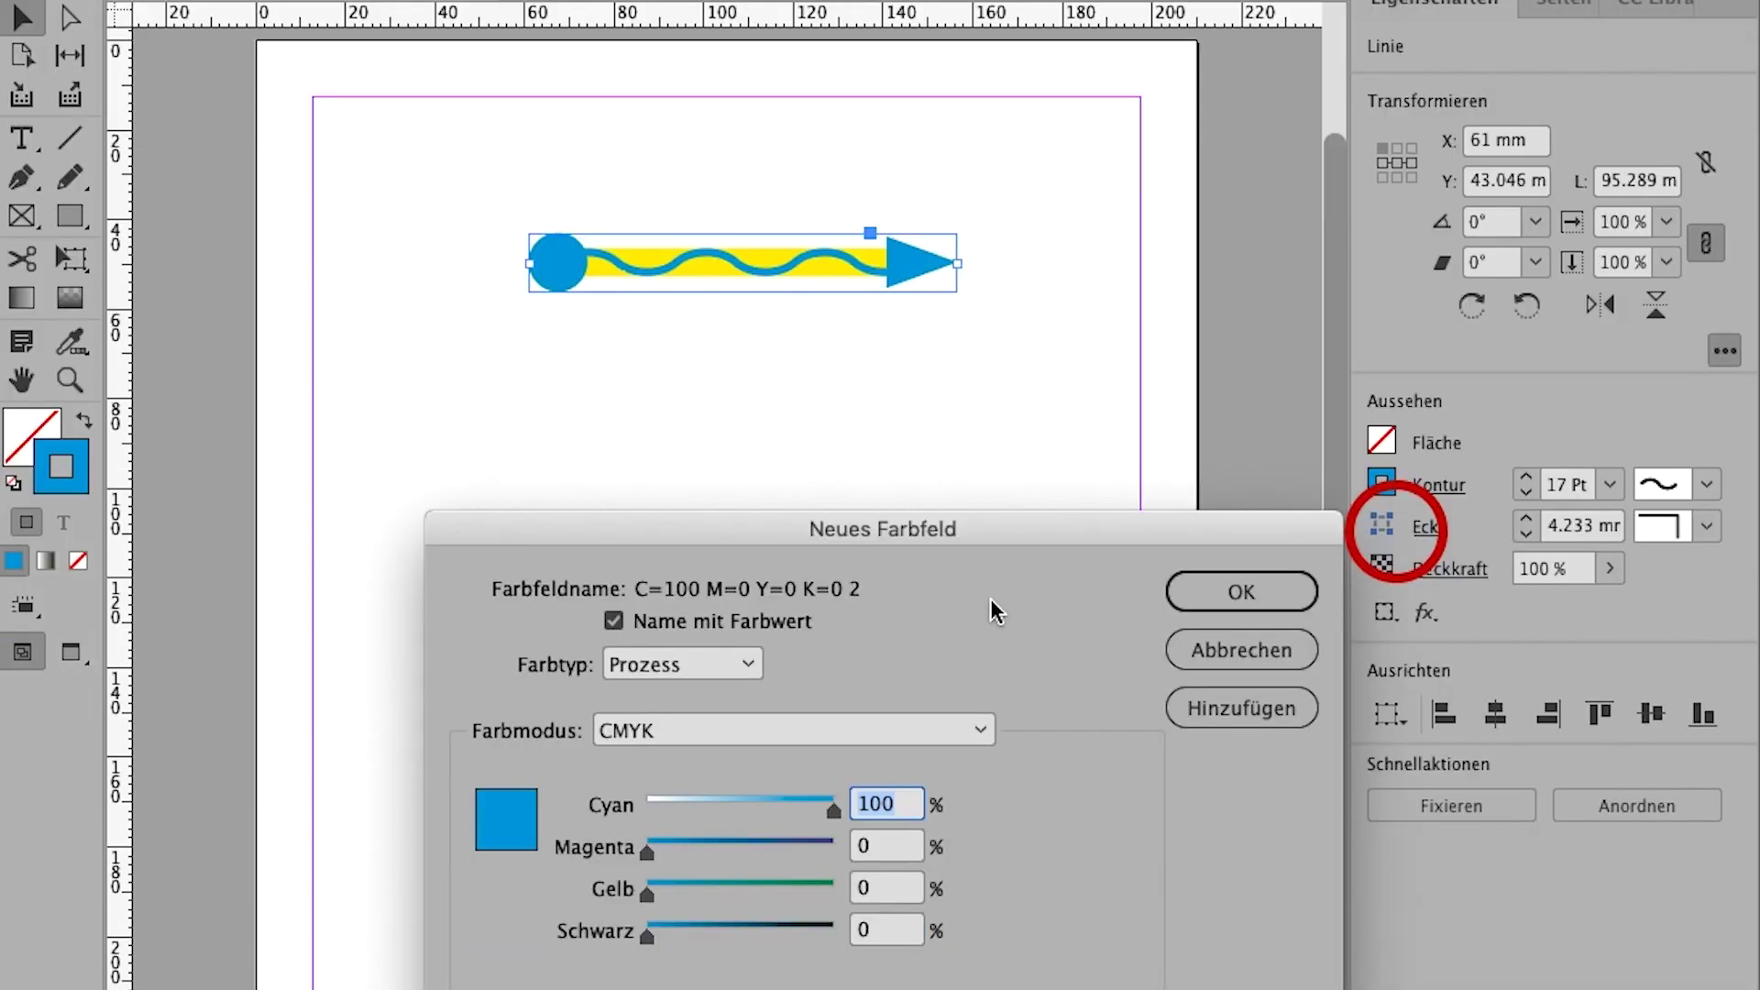
pyautogui.moveTo(644, 857); pyautogui.dragTo(720, 851)
pyautogui.click(1197, 707)
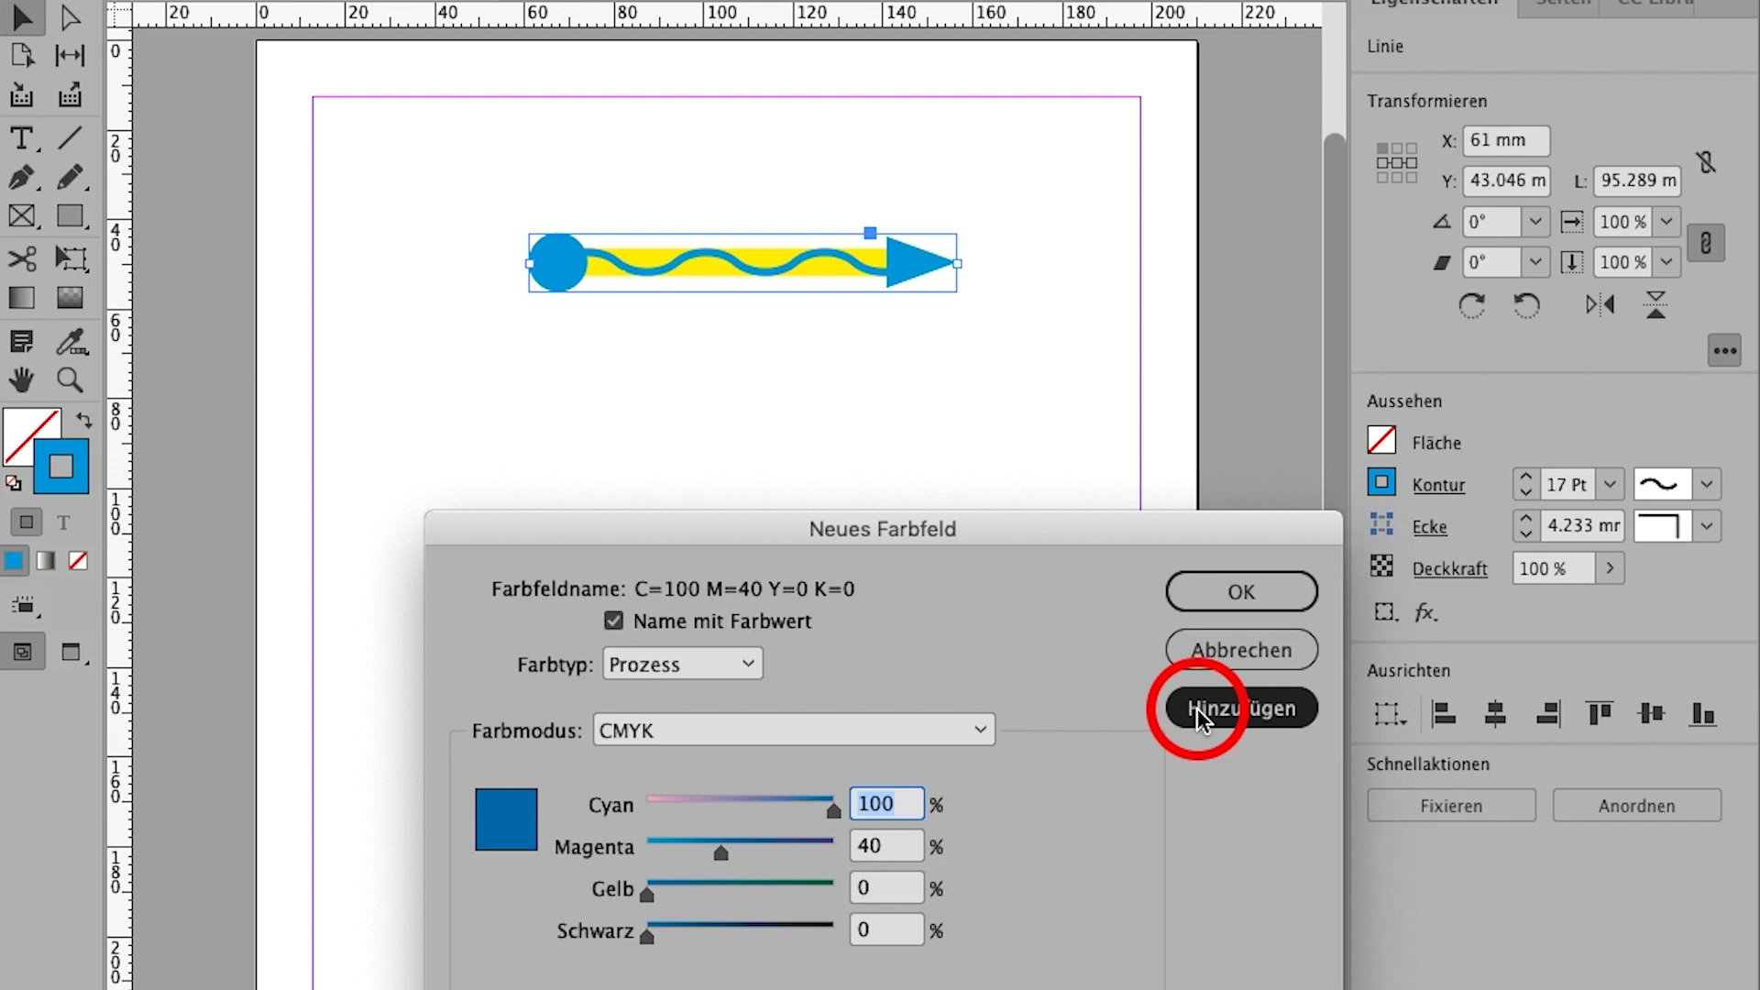
pyautogui.click(1234, 594)
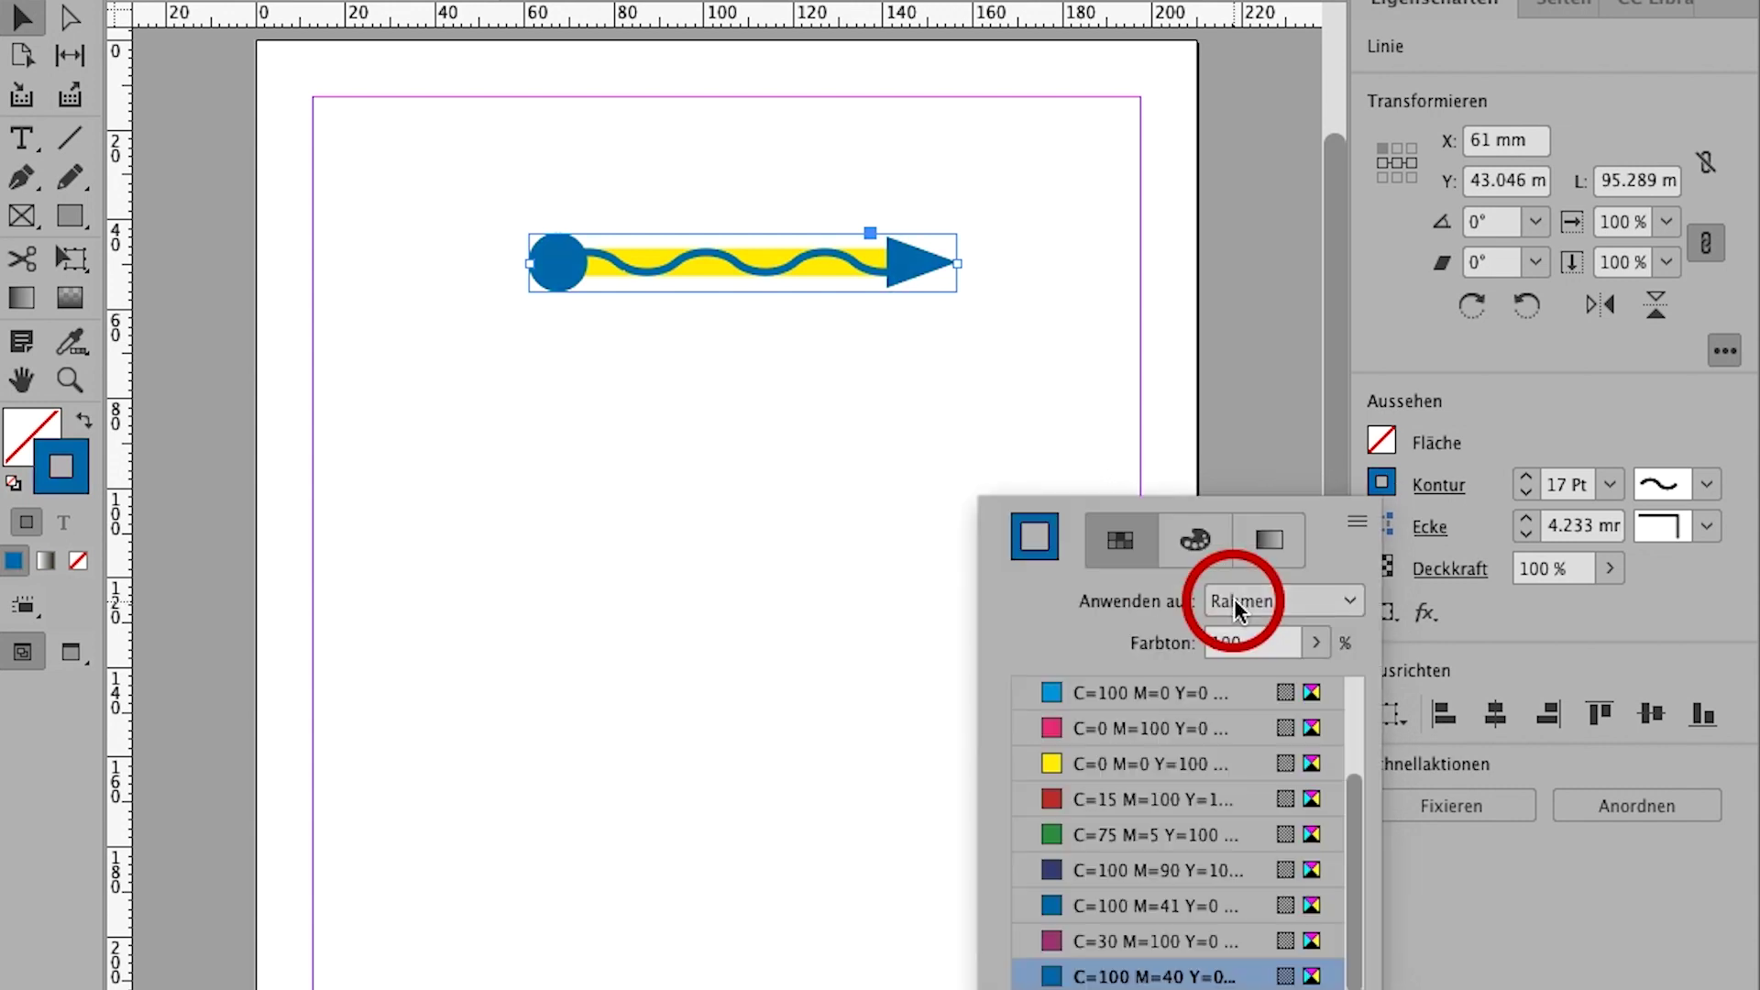
pyautogui.click(1279, 504)
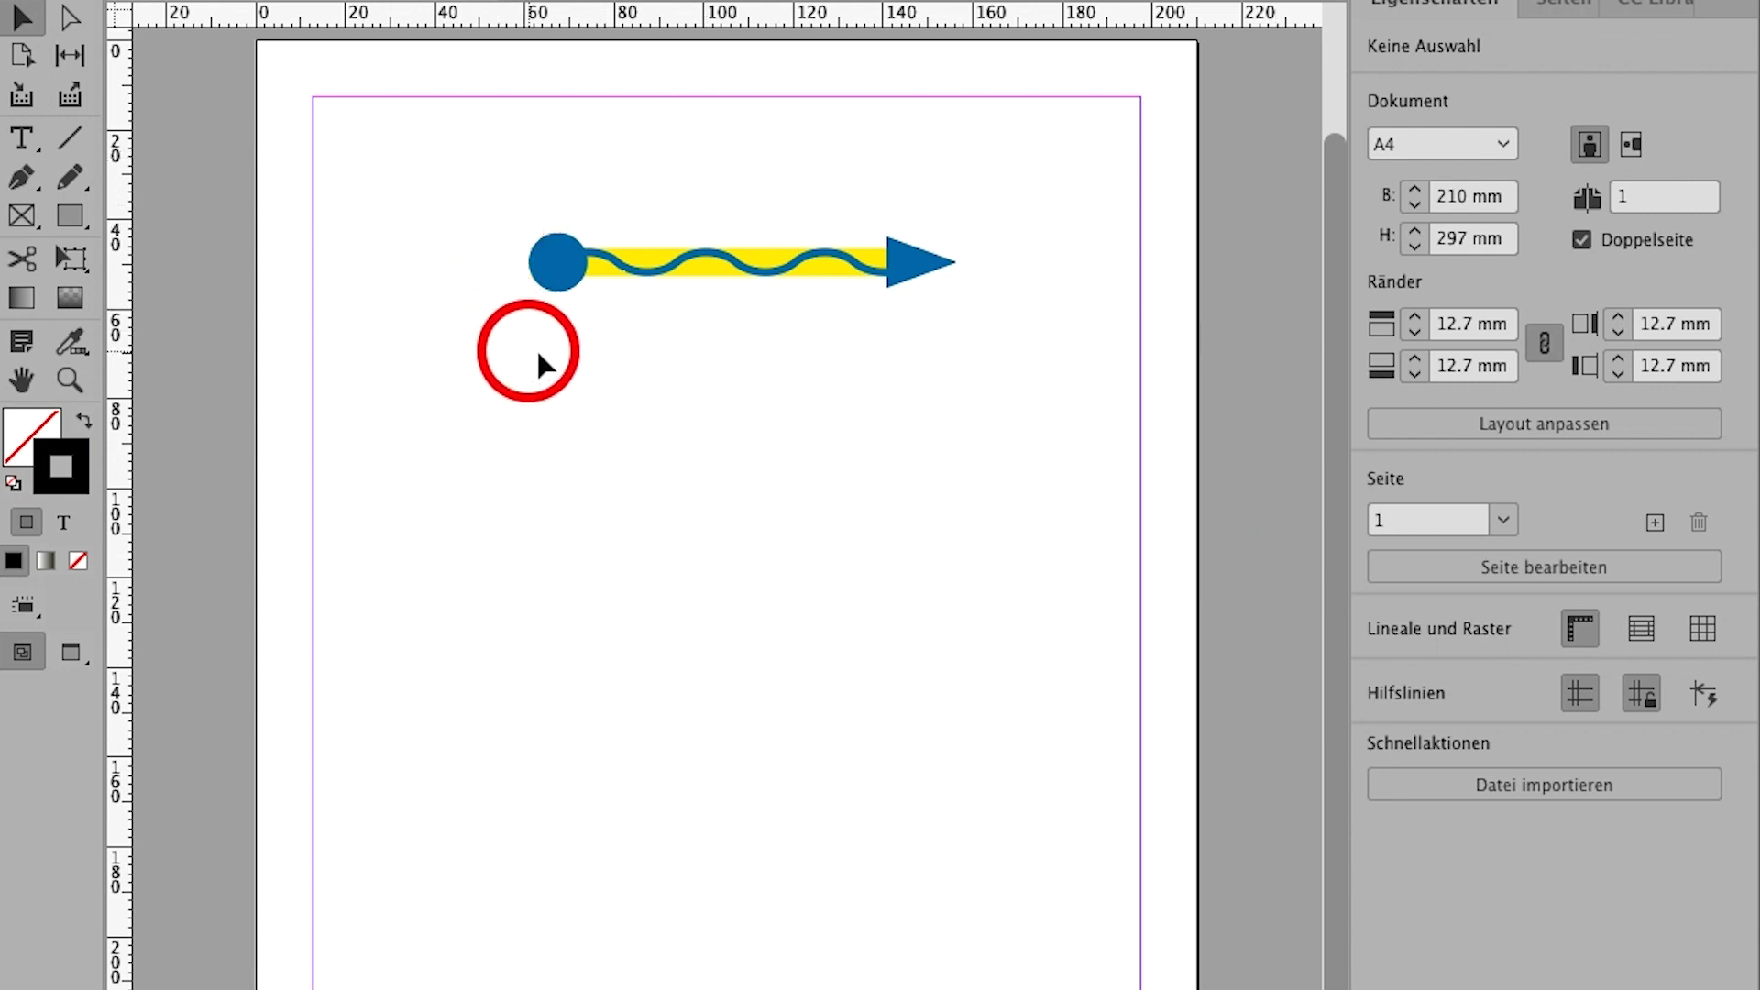
# - Draw a horizontal line about 95 mm long below the existing arrow and set its stroke weight to 6 pt
pyautogui.click(76, 145)
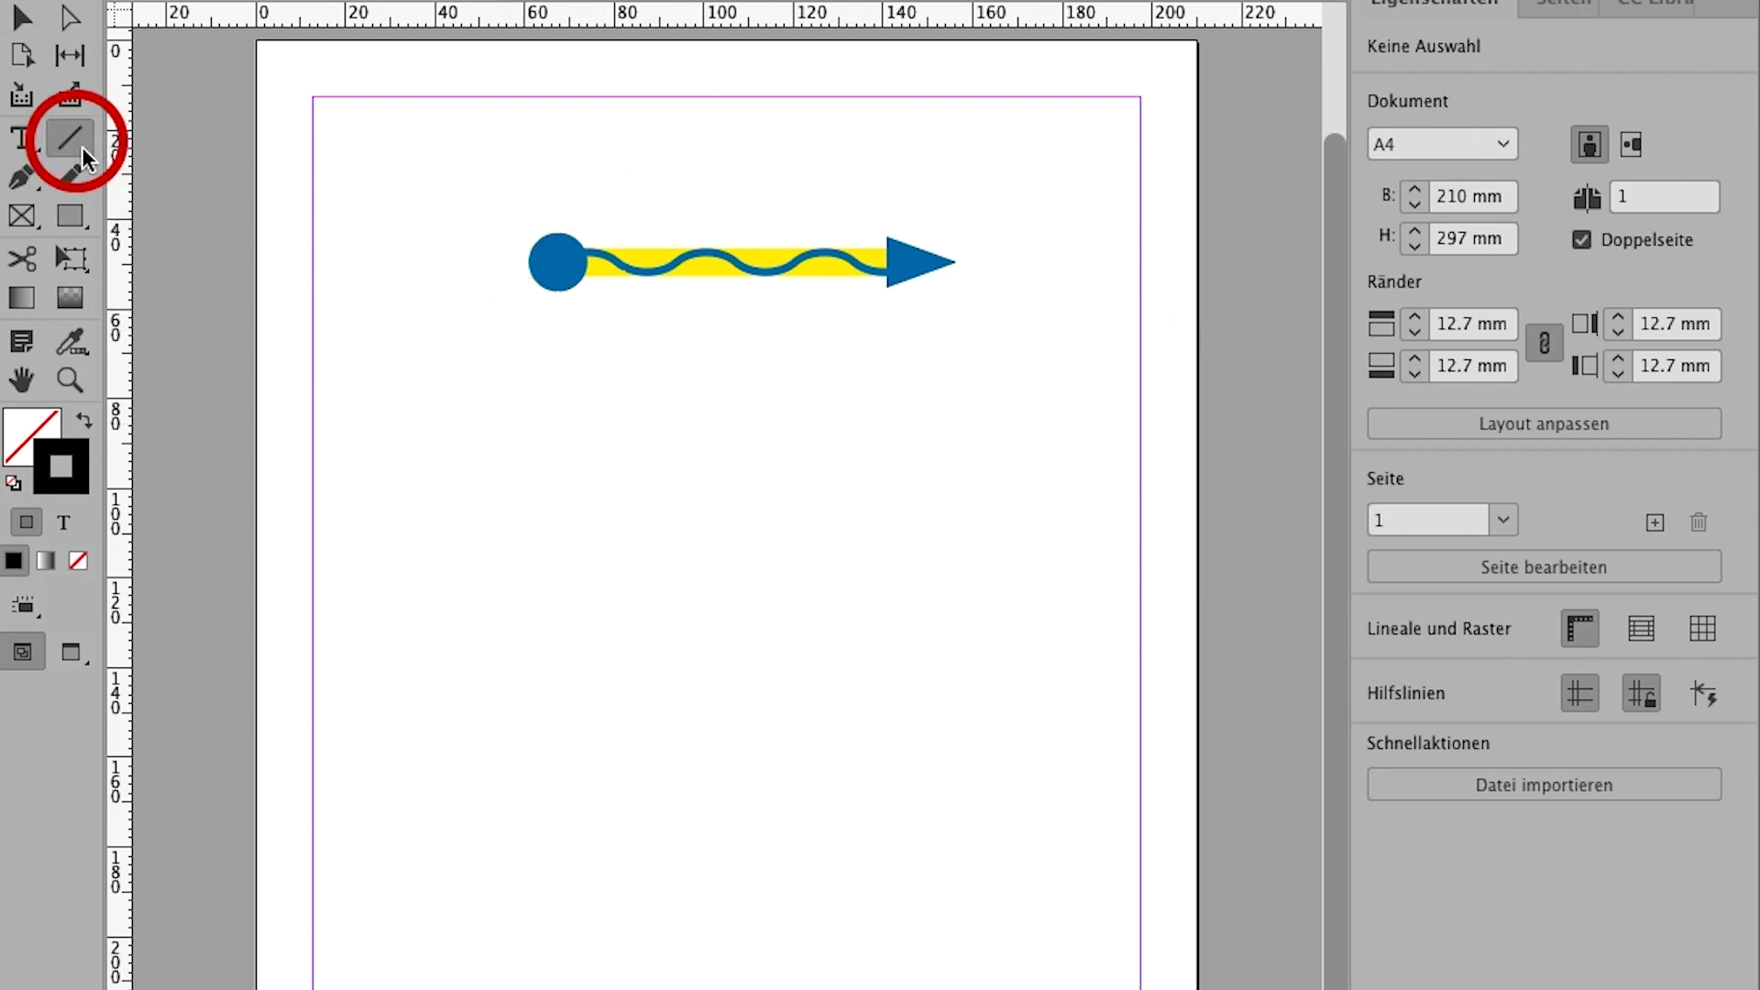
pyautogui.moveTo(484, 471); pyautogui.dragTo(904, 486)
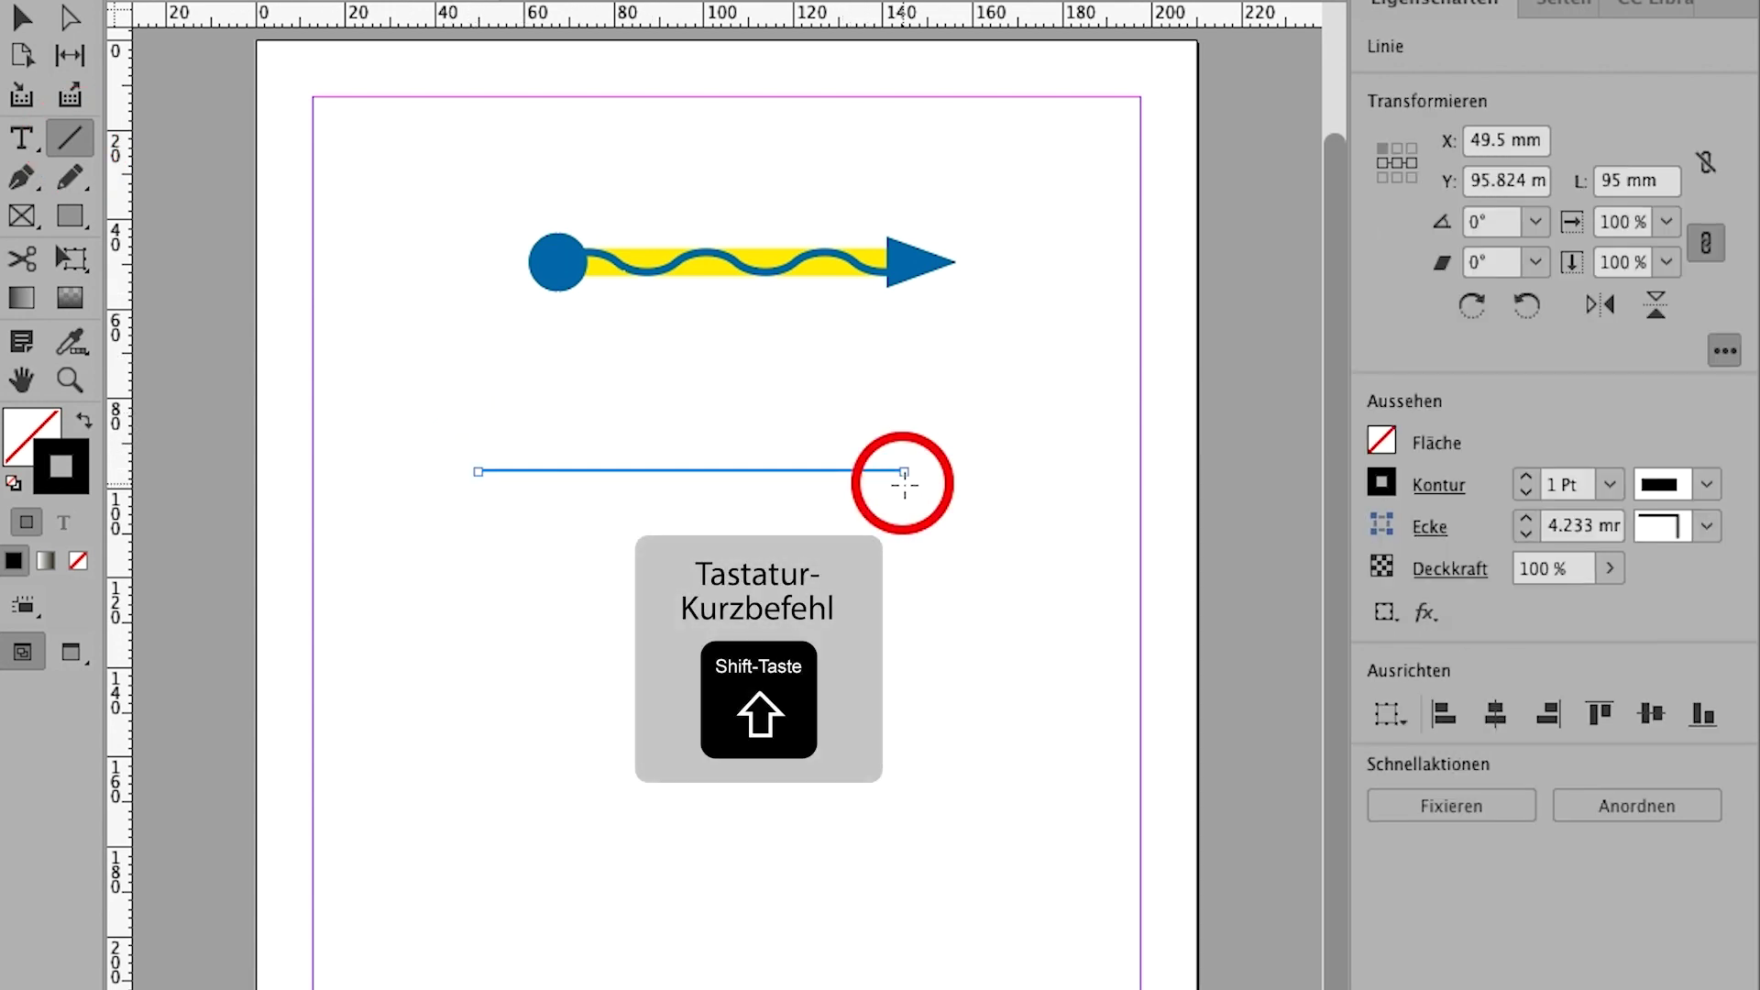
pyautogui.click(1526, 476)
pyautogui.click(1525, 478)
pyautogui.click(1525, 478)
pyautogui.click(1525, 478)
pyautogui.click(1525, 478)
pyautogui.click(1525, 477)
pyautogui.click(1525, 477)
pyautogui.click(1525, 478)
pyautogui.click(1525, 478)
pyautogui.click(1526, 495)
pyautogui.click(1526, 495)
pyautogui.click(1526, 495)
pyautogui.click(1526, 494)
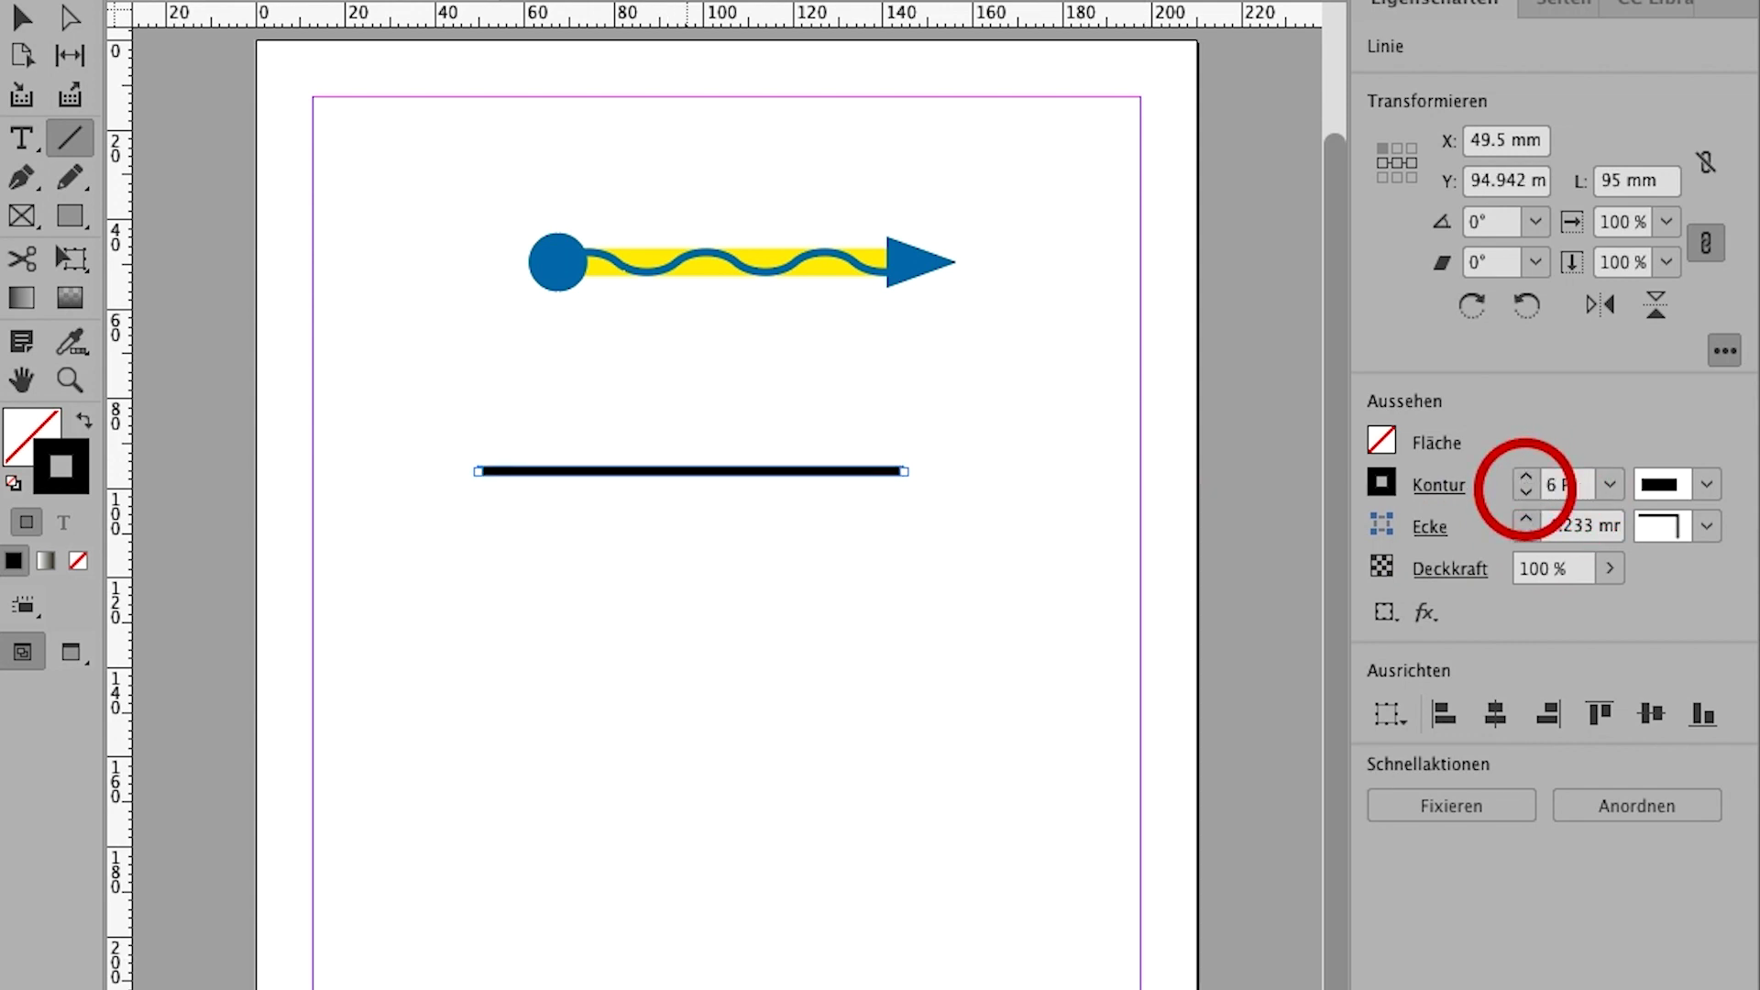
# - Color the new line's stroke with a new CMYK swatch C=23 M=100 Y=52 K=0
pyautogui.click(1382, 483)
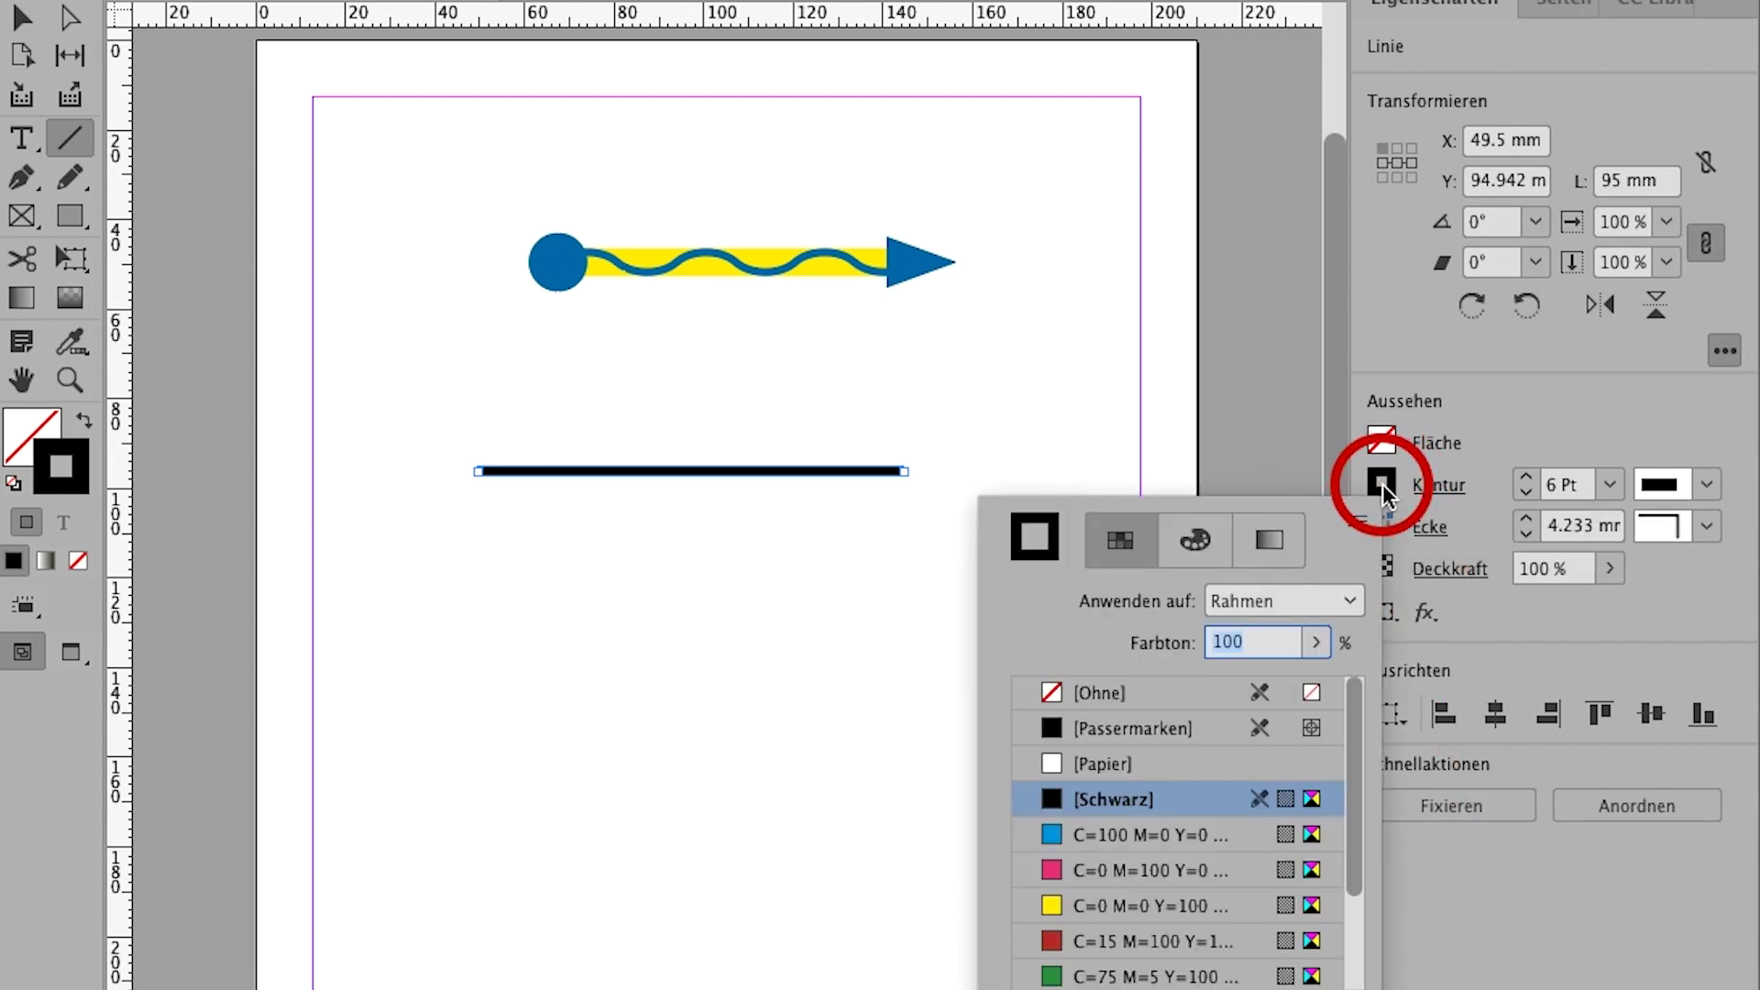
pyautogui.click(1119, 834)
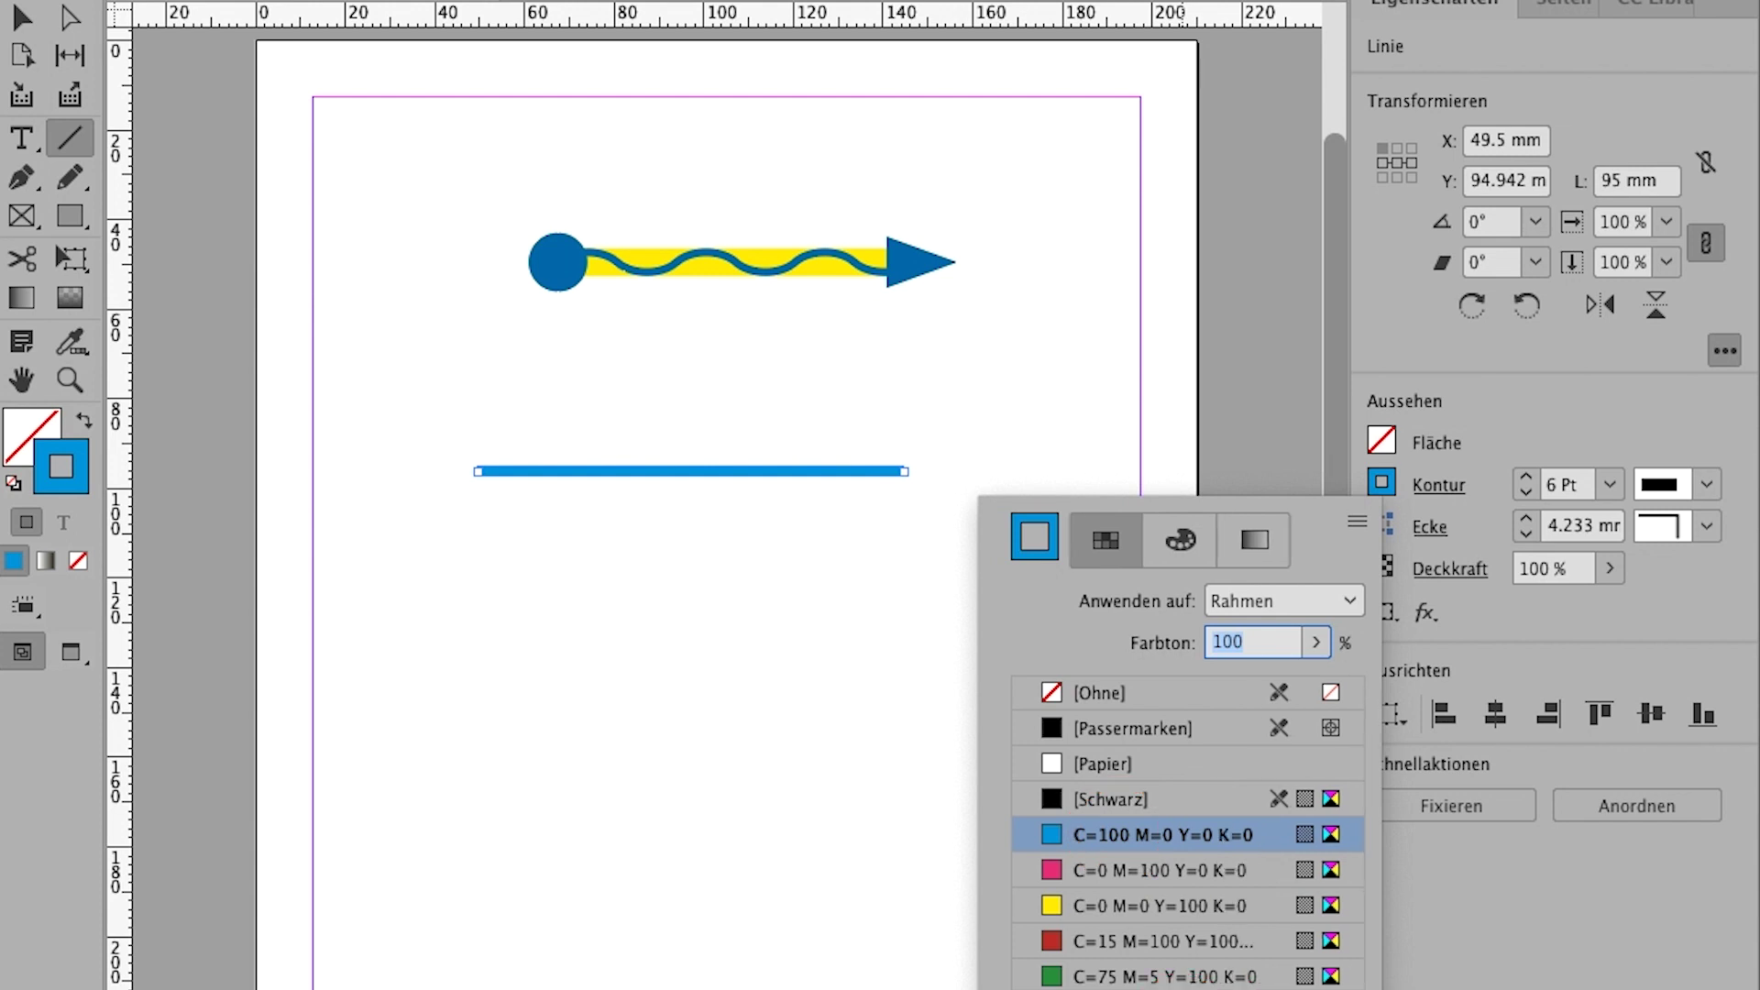
pyautogui.click(1120, 988)
pyautogui.click(1356, 526)
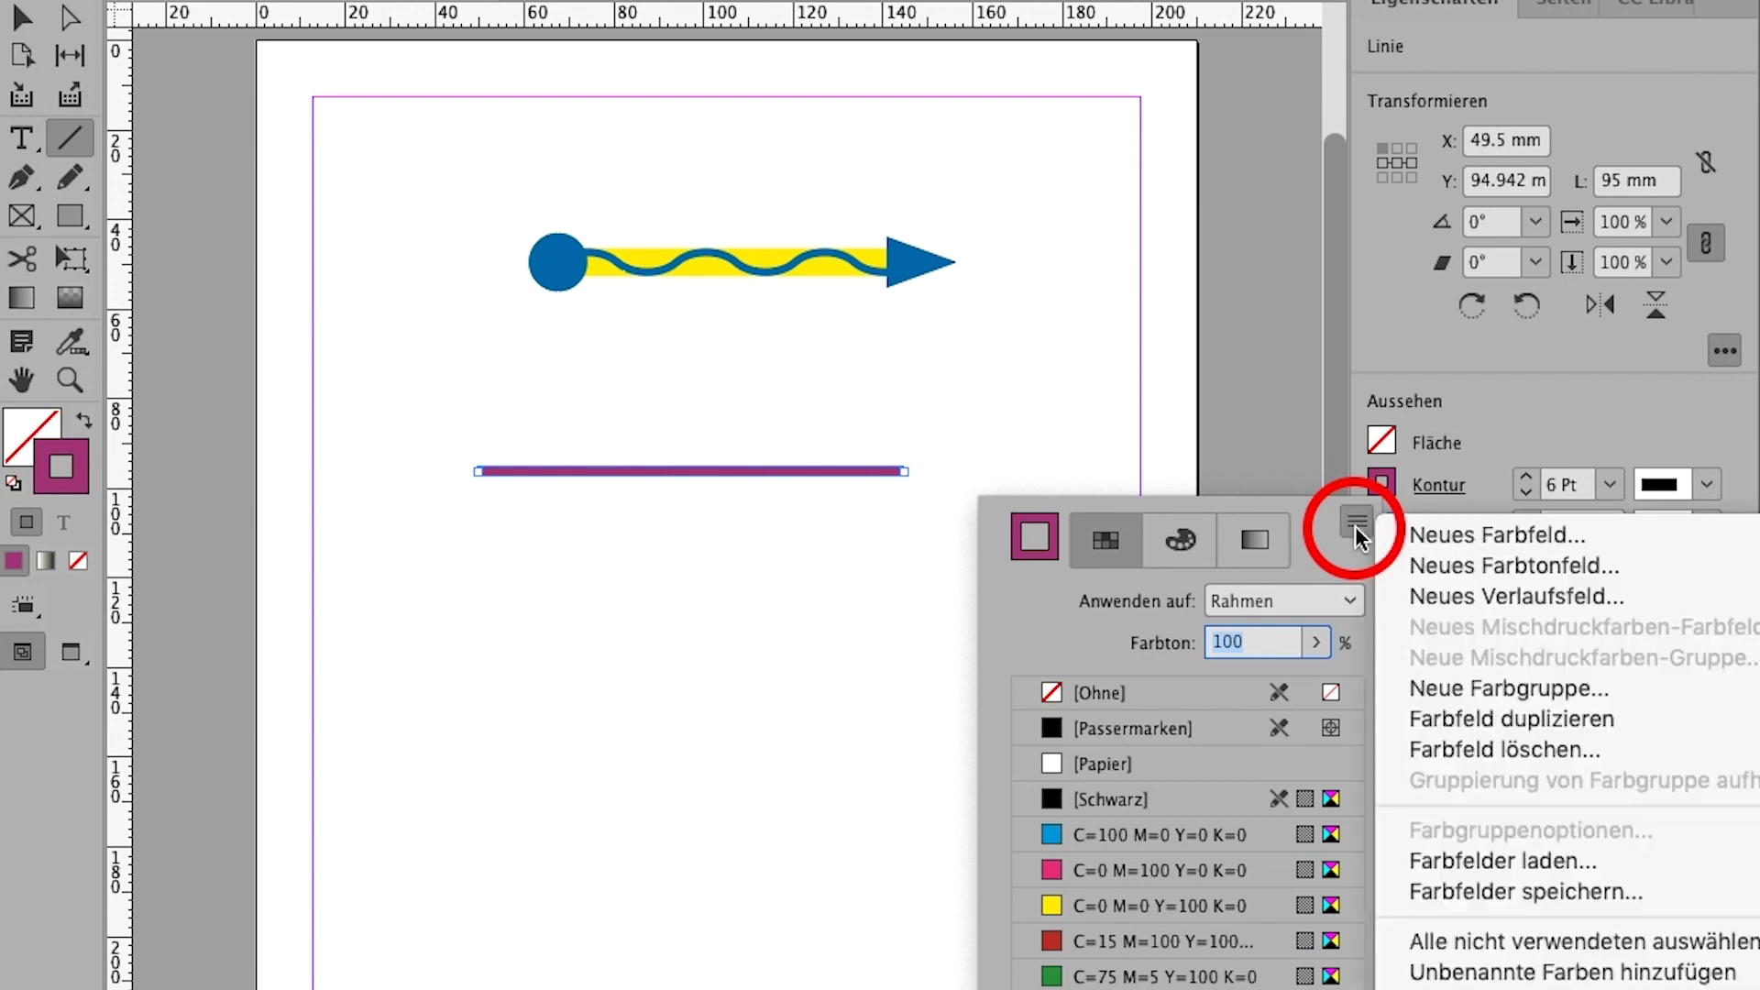
pyautogui.click(1416, 524)
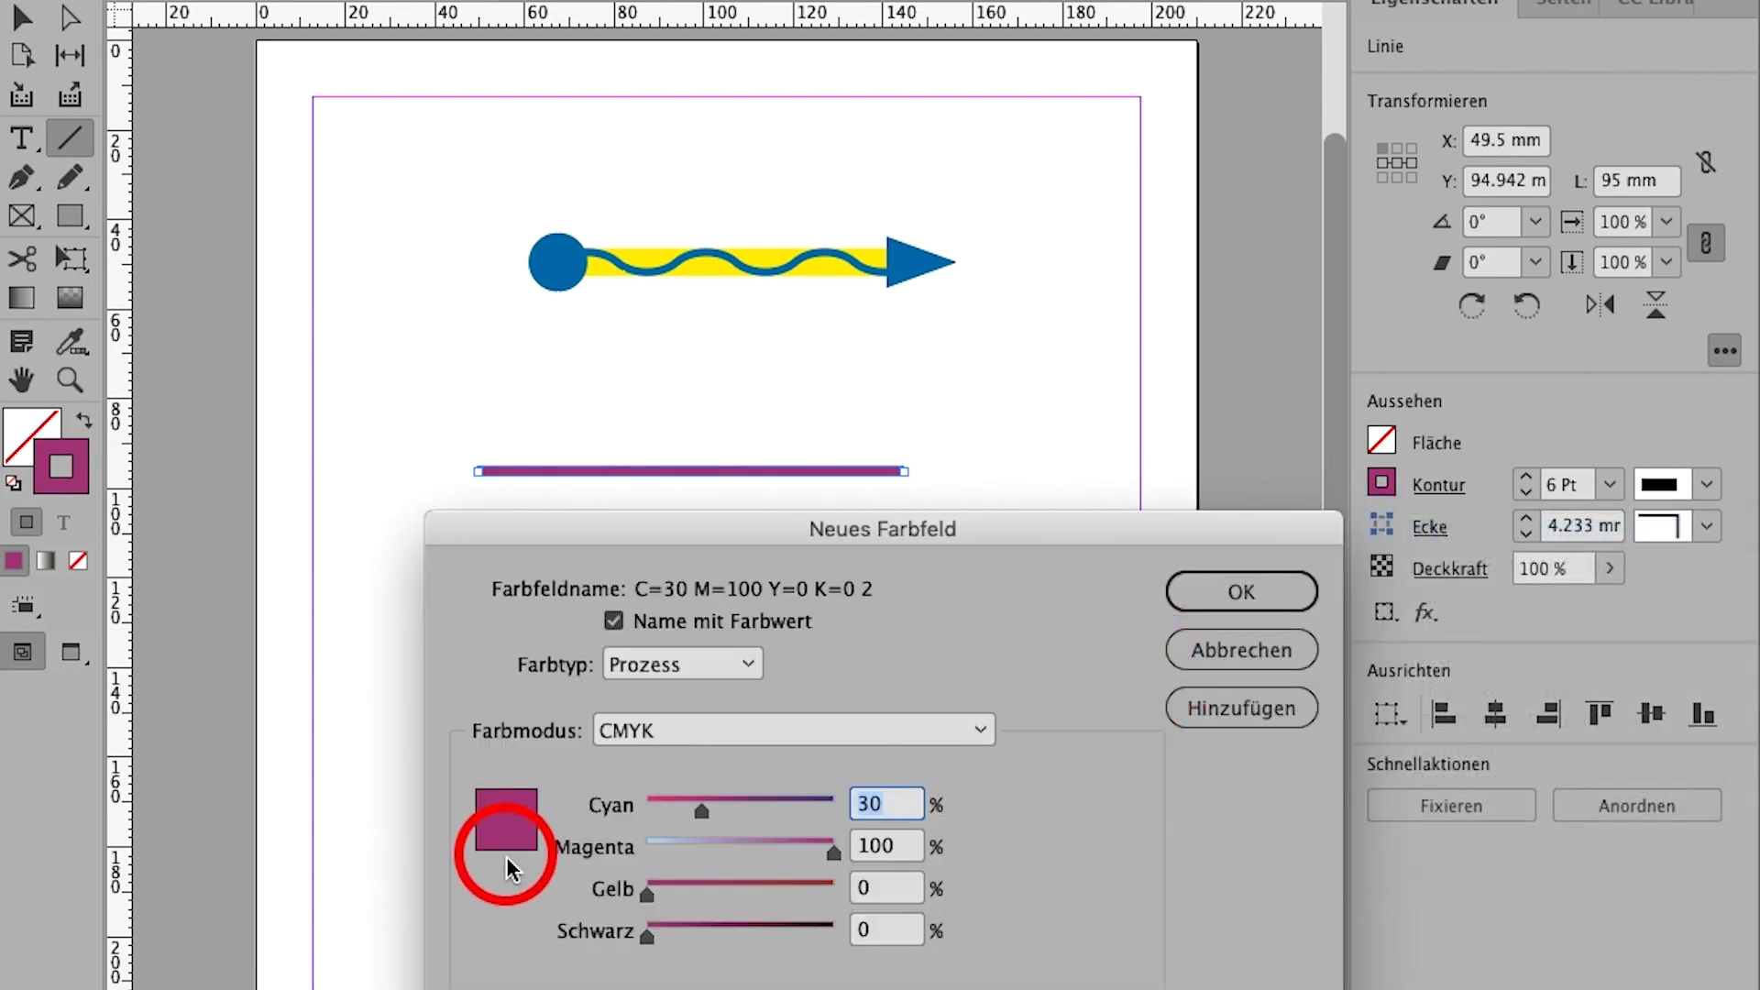
pyautogui.moveTo(646, 894); pyautogui.dragTo(743, 894)
pyautogui.moveTo(702, 810); pyautogui.dragTo(688, 811)
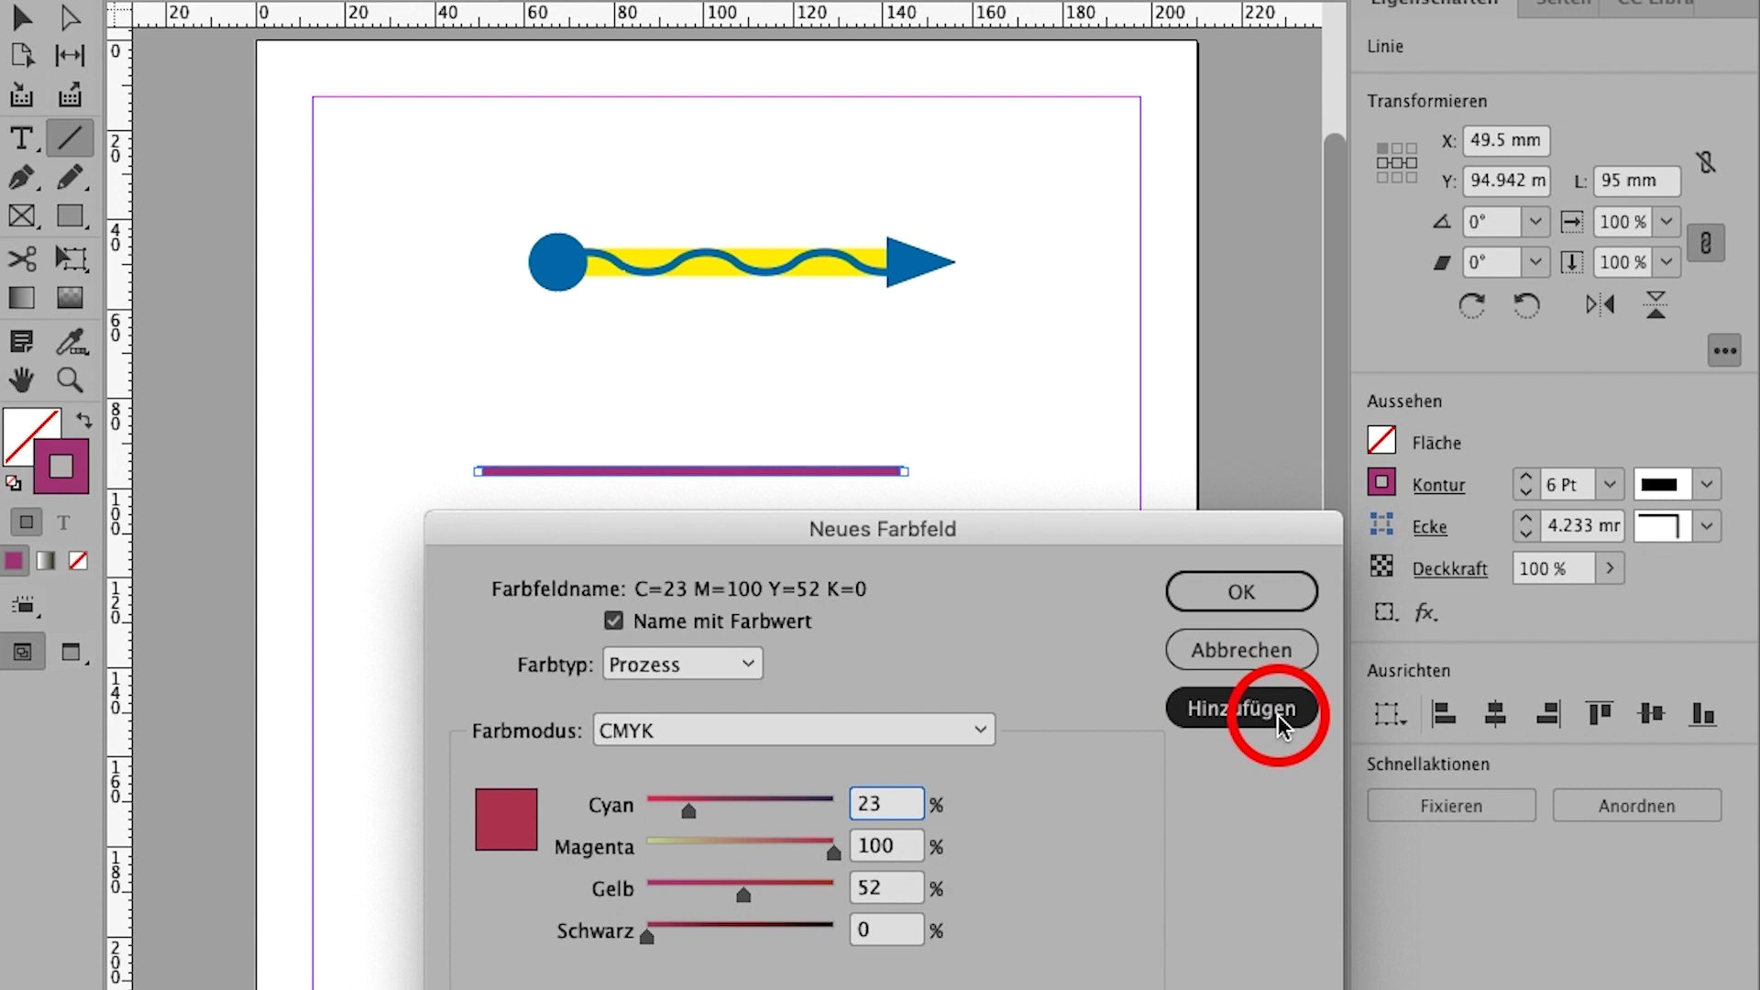
pyautogui.click(1274, 592)
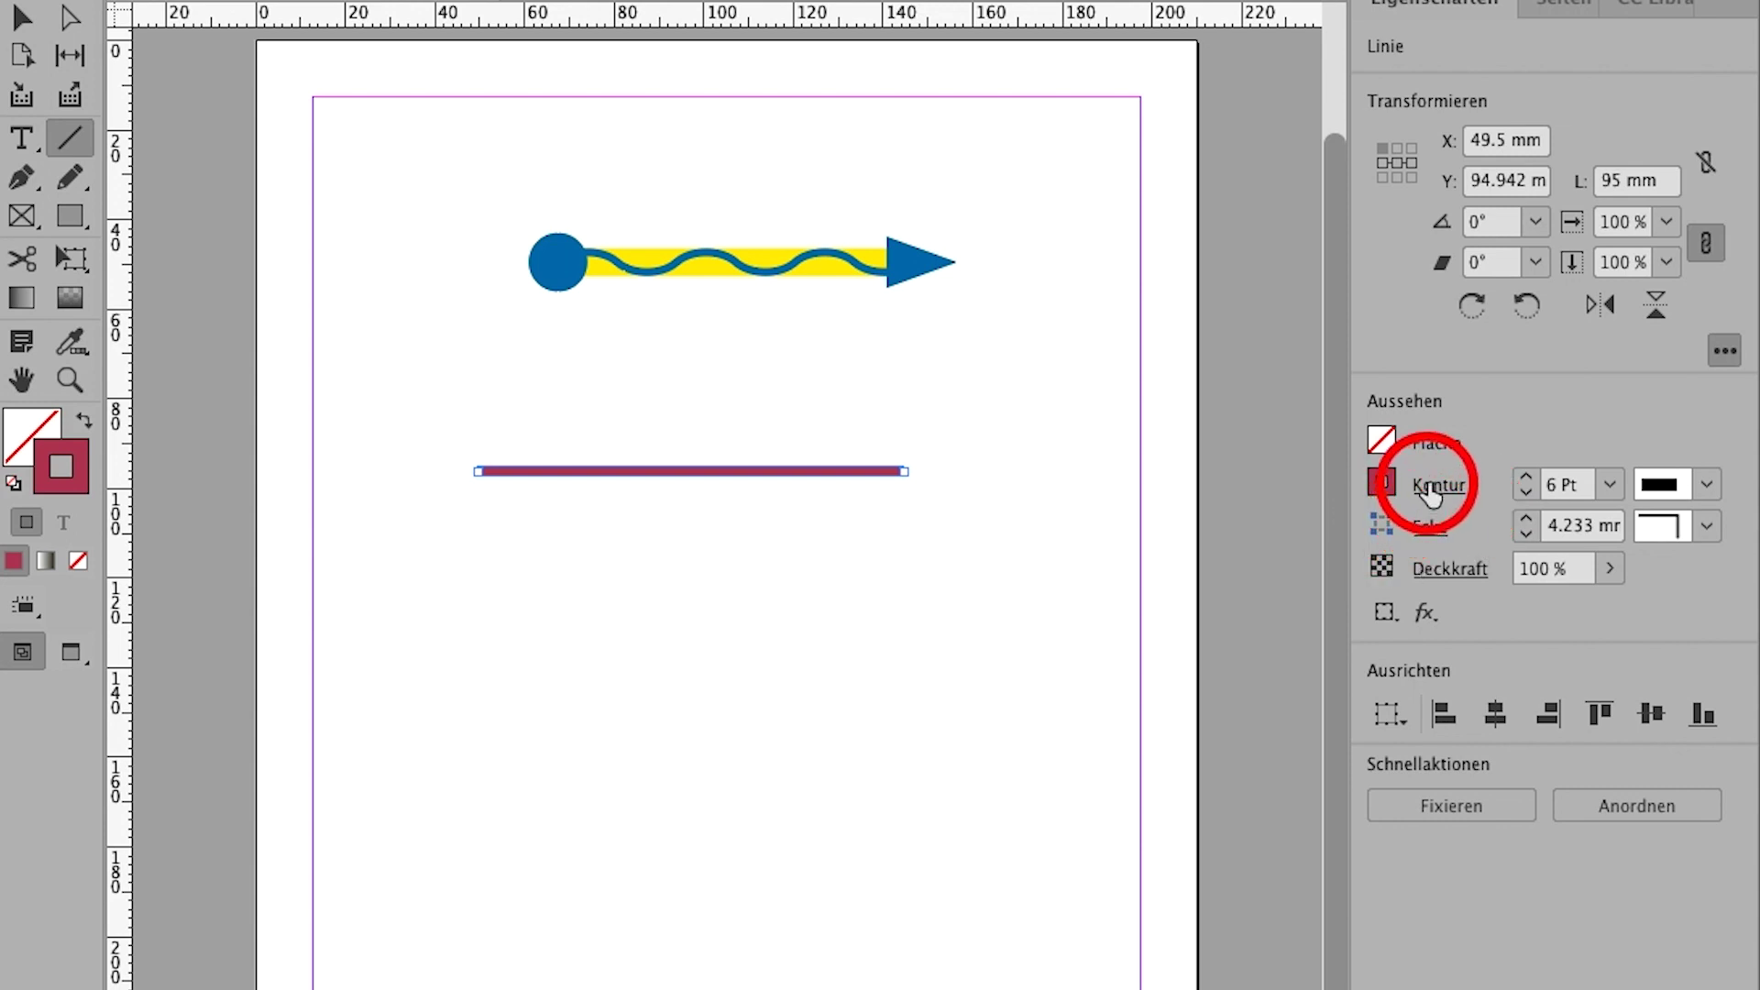
# - Change the new line's stroke type from solid to a wavy line in its stroke options
pyautogui.click(1432, 493)
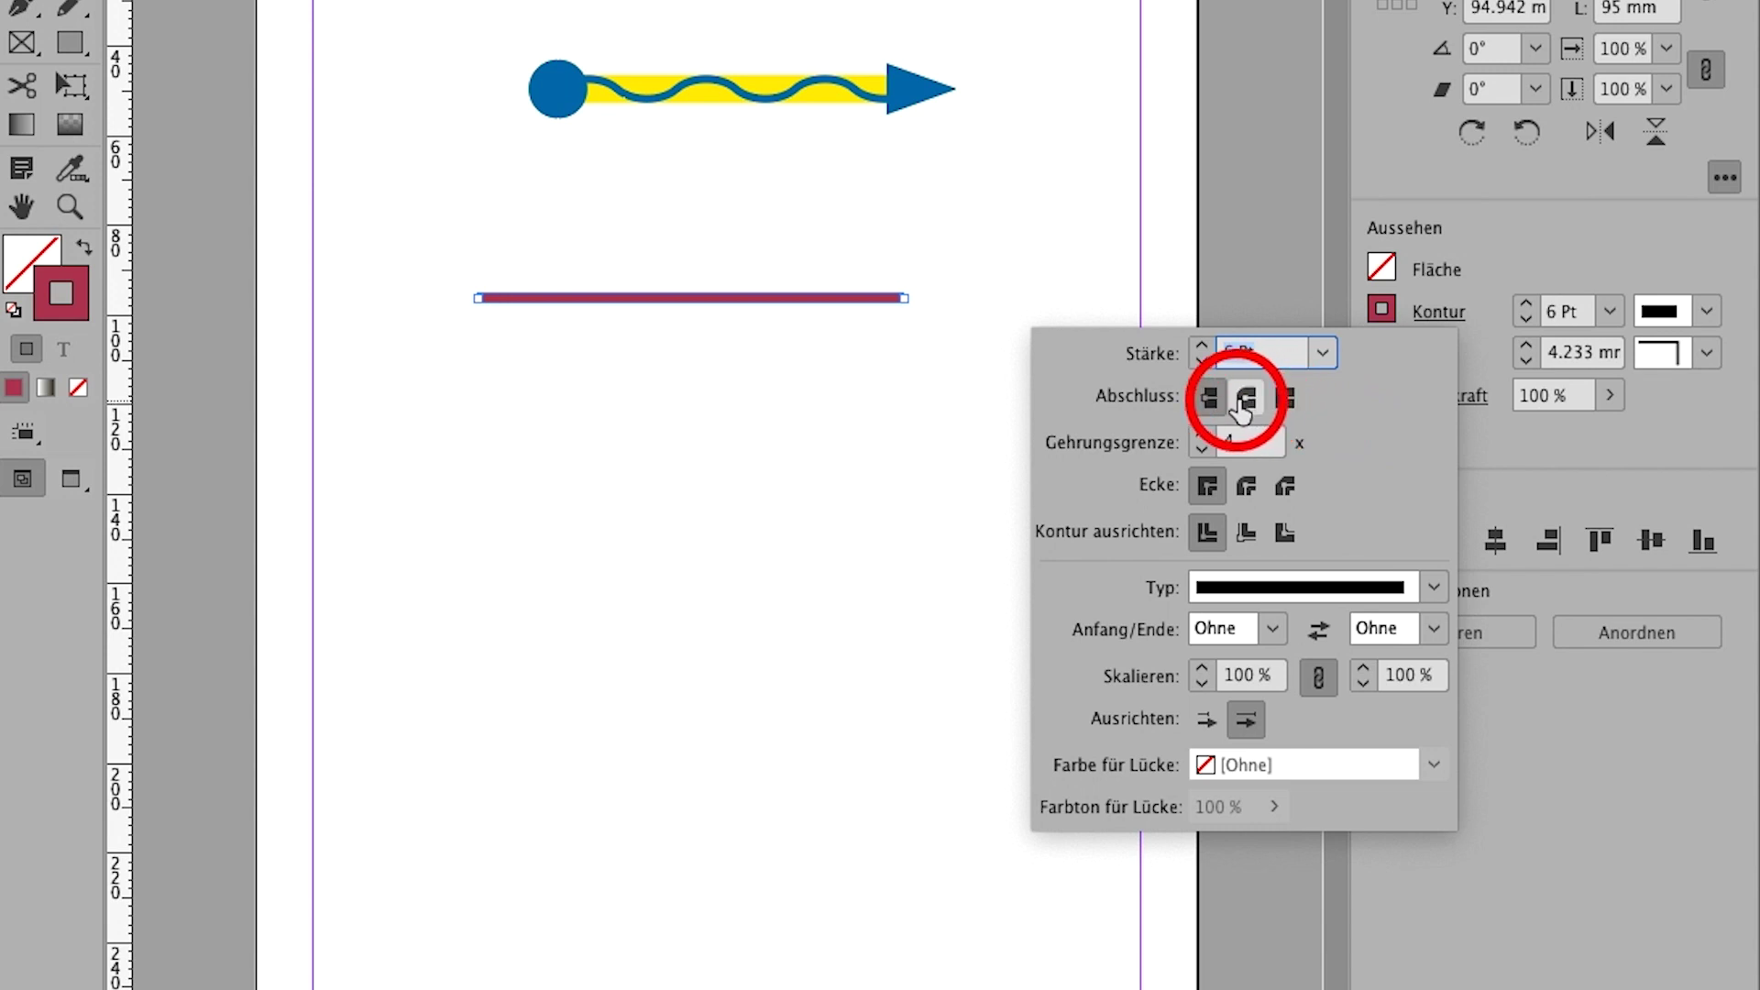
pyautogui.click(1246, 576)
pyautogui.click(1286, 401)
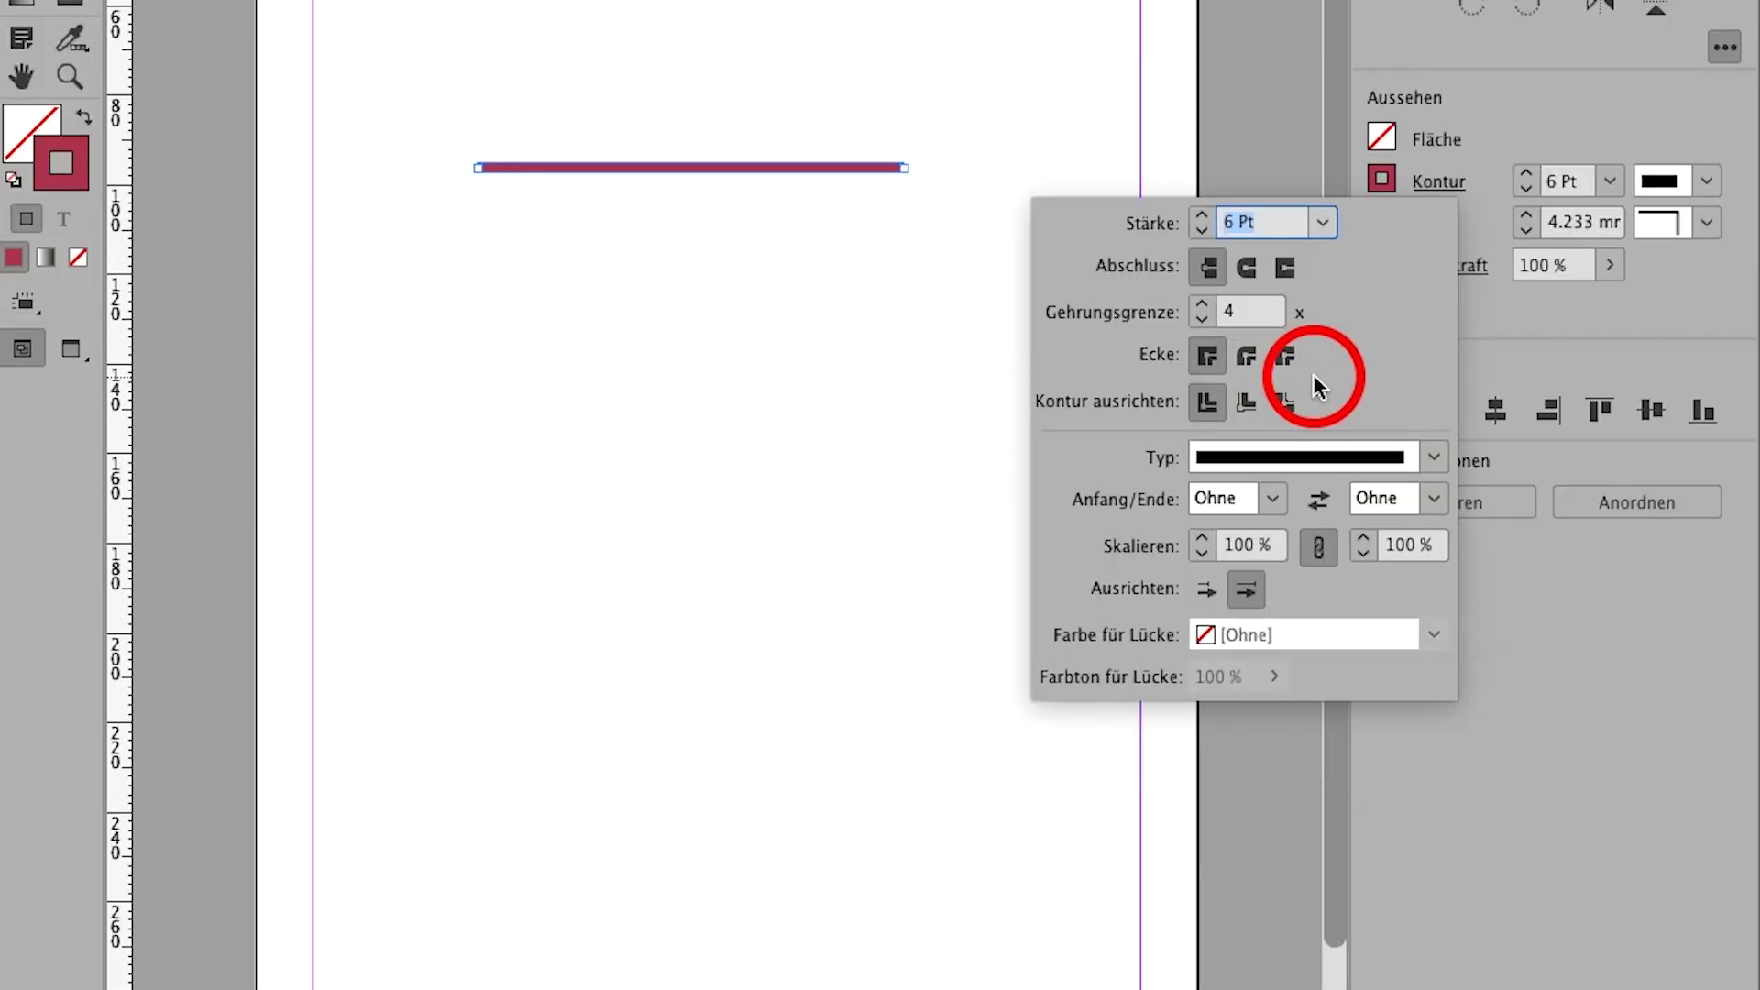
pyautogui.click(1435, 457)
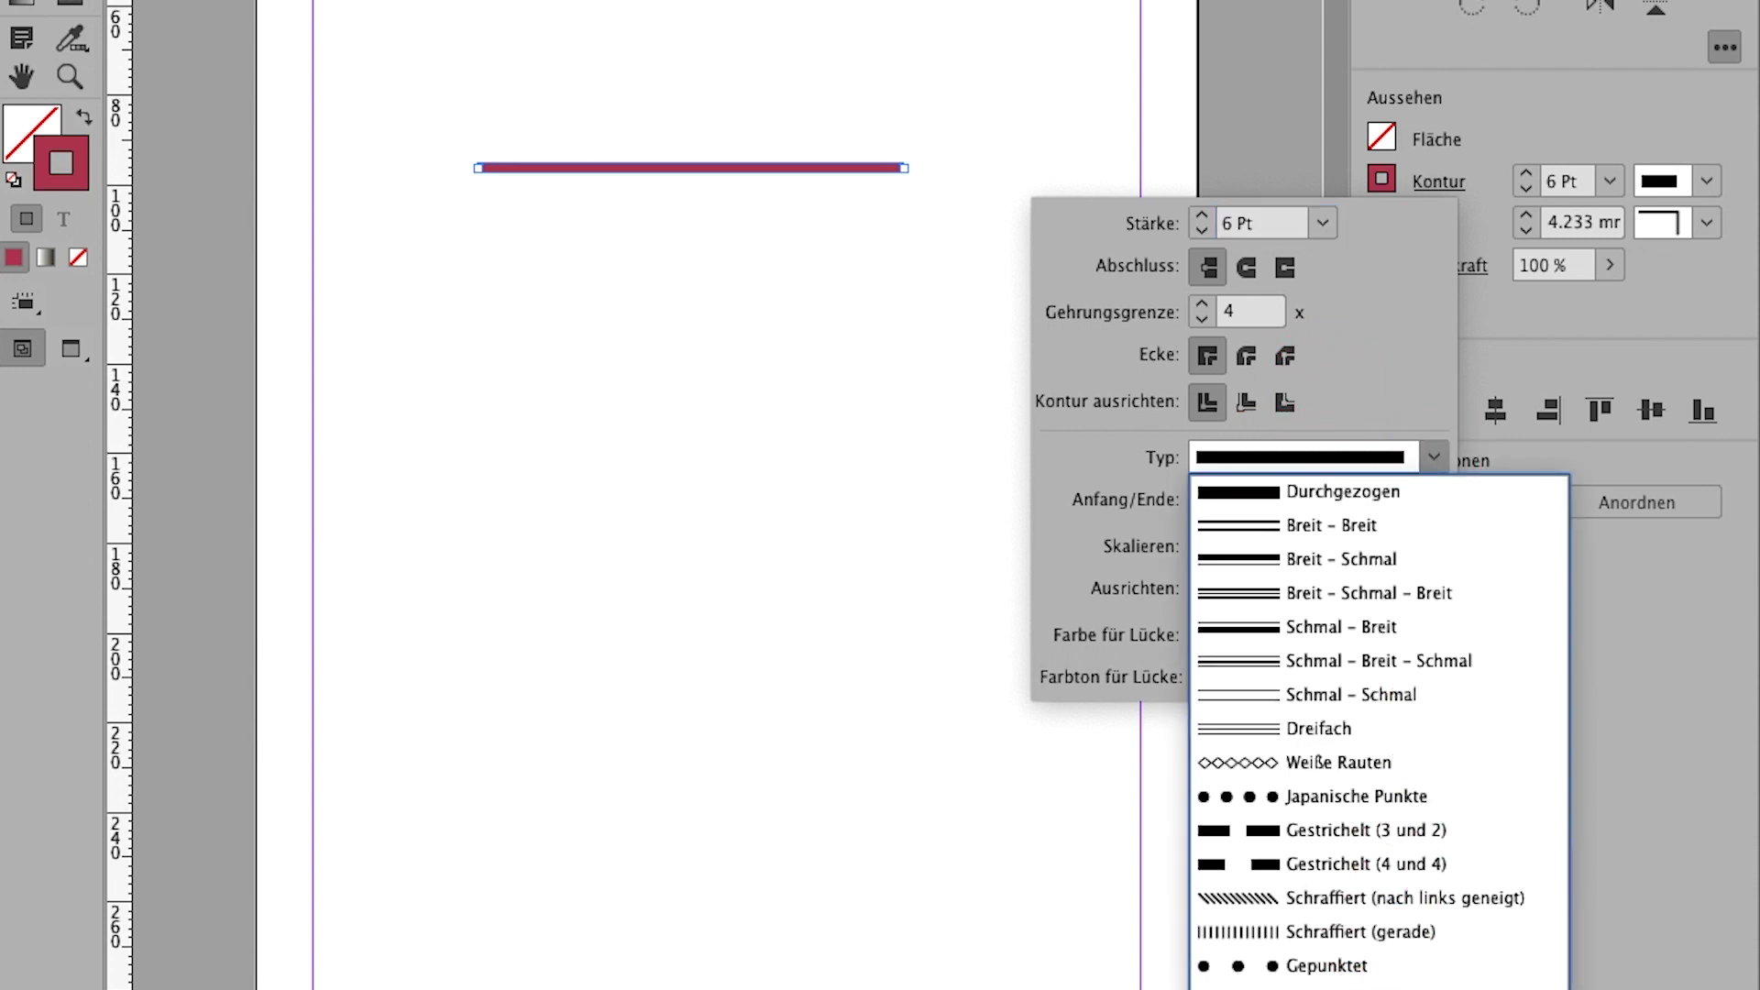
pyautogui.click(1383, 967)
# - Give the wavy line a filled circle (Ausgefüllter Kreis) at its start and a curved arrowhead (Gekrümmt) at its end
pyautogui.click(1273, 499)
pyautogui.click(1345, 381)
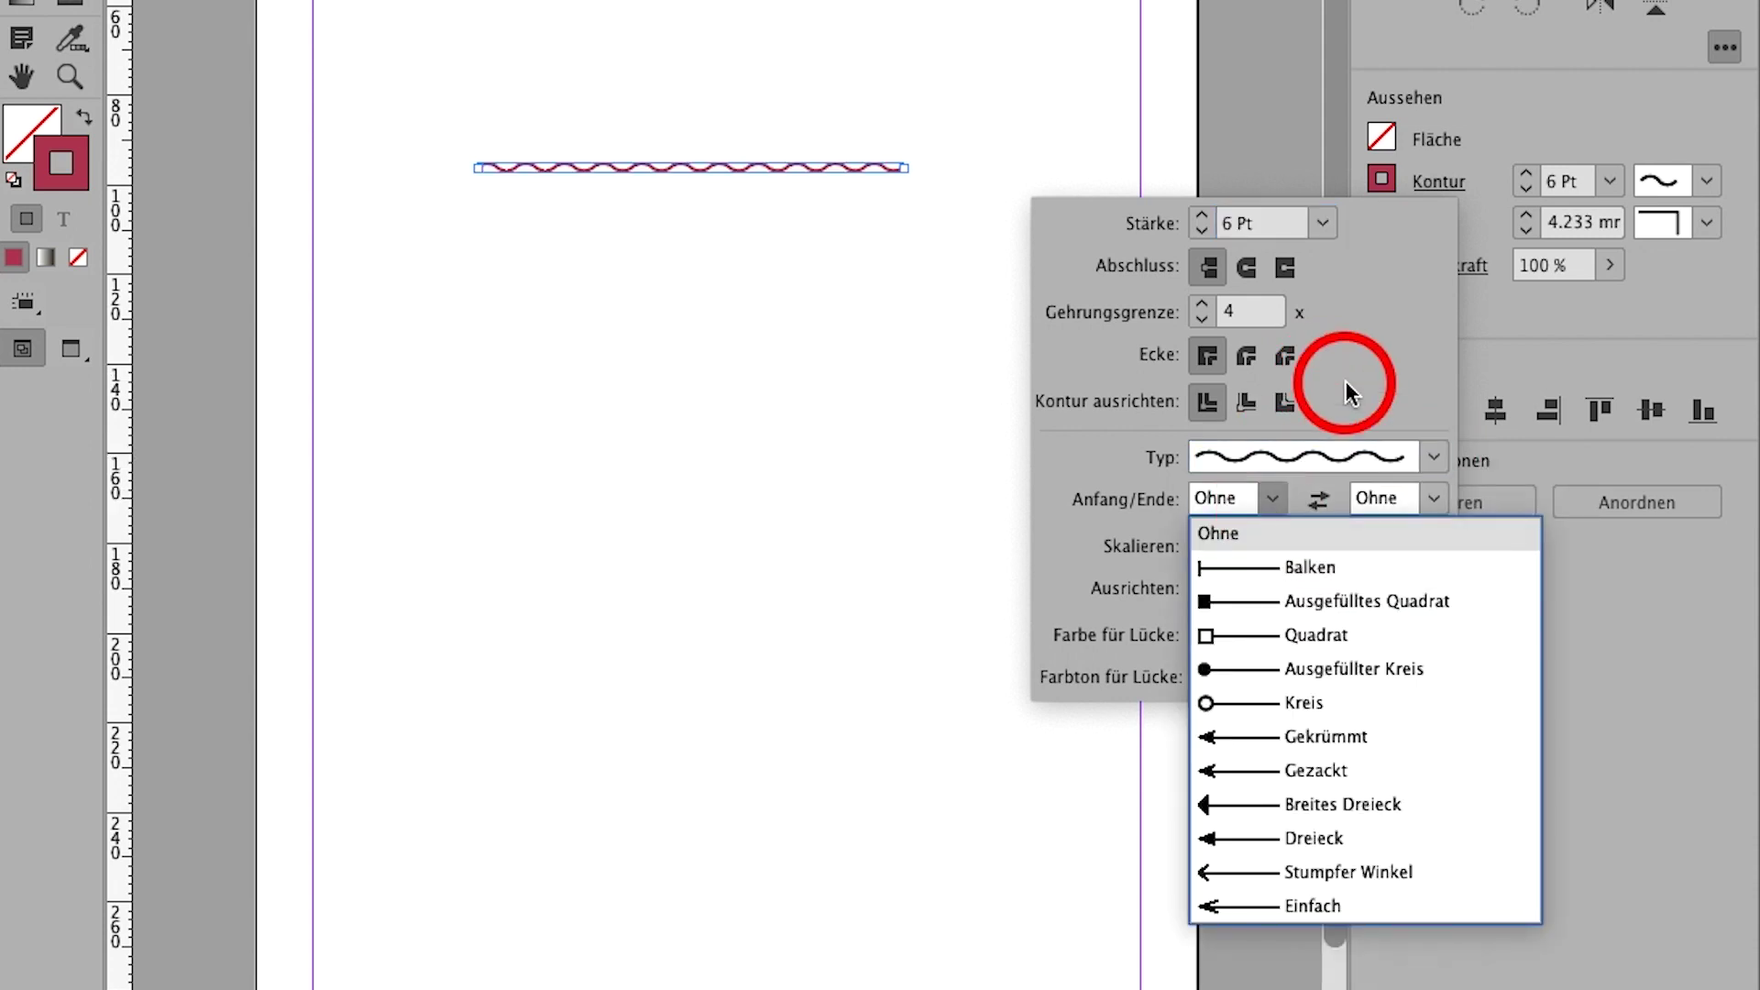
pyautogui.click(1149, 511)
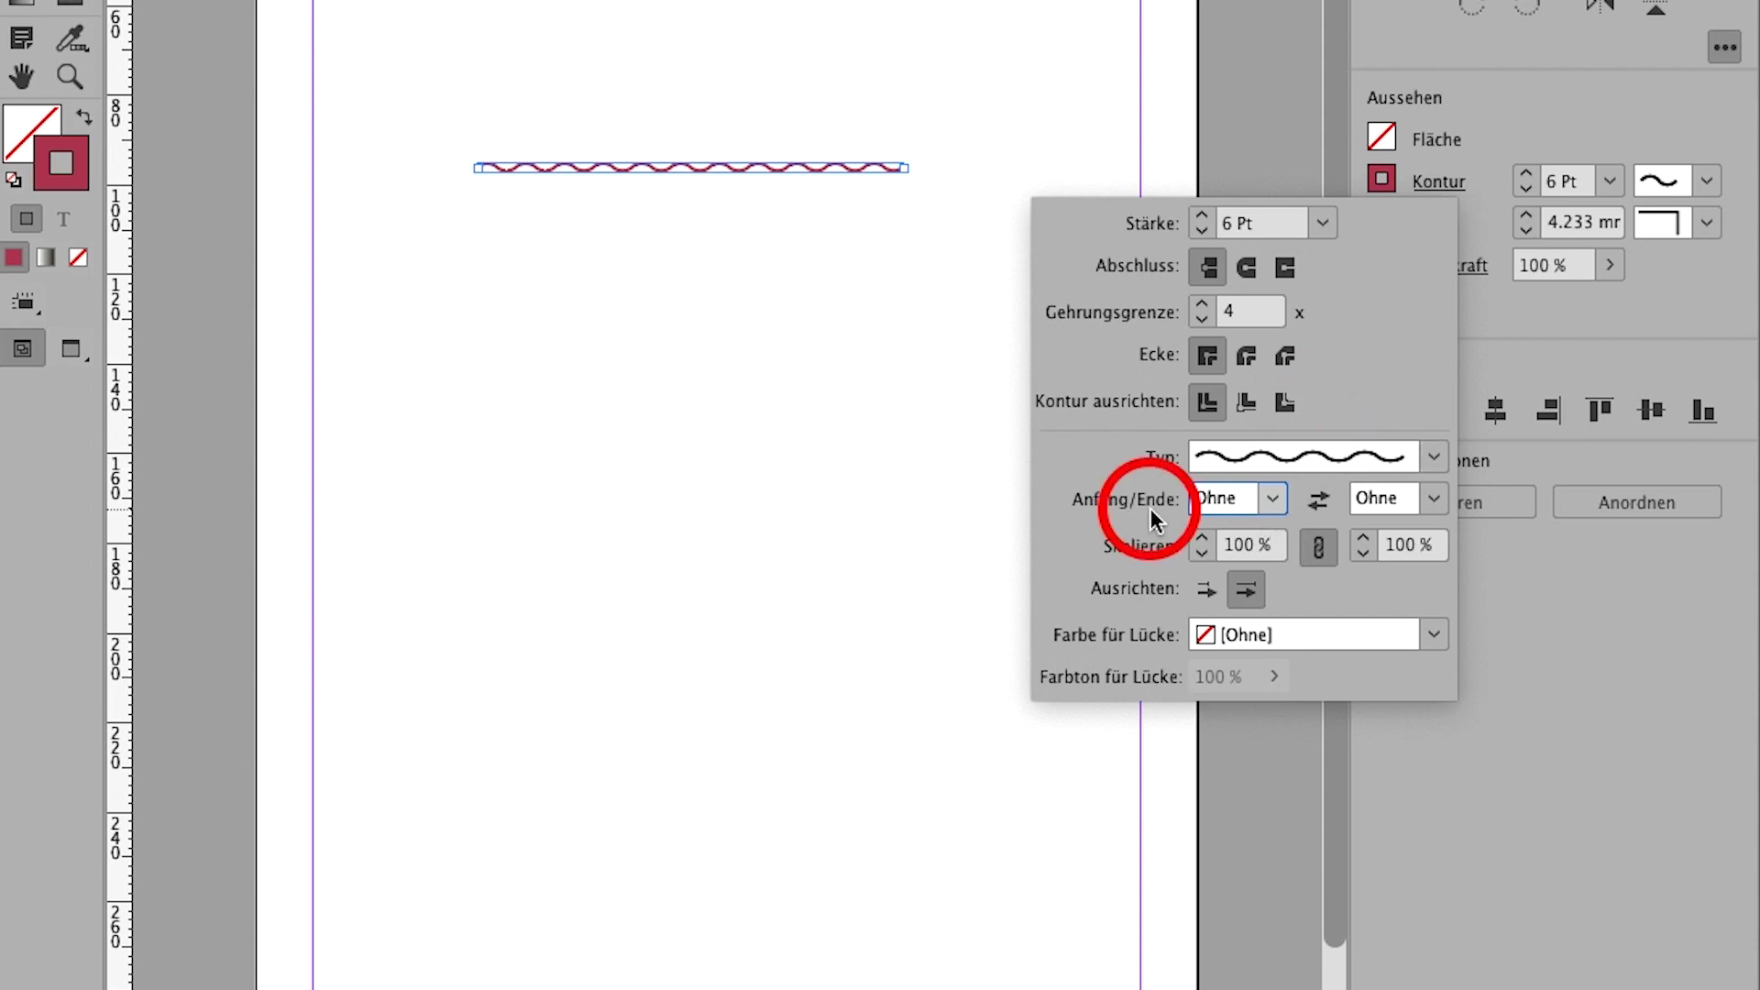
pyautogui.click(1272, 500)
pyautogui.click(1259, 665)
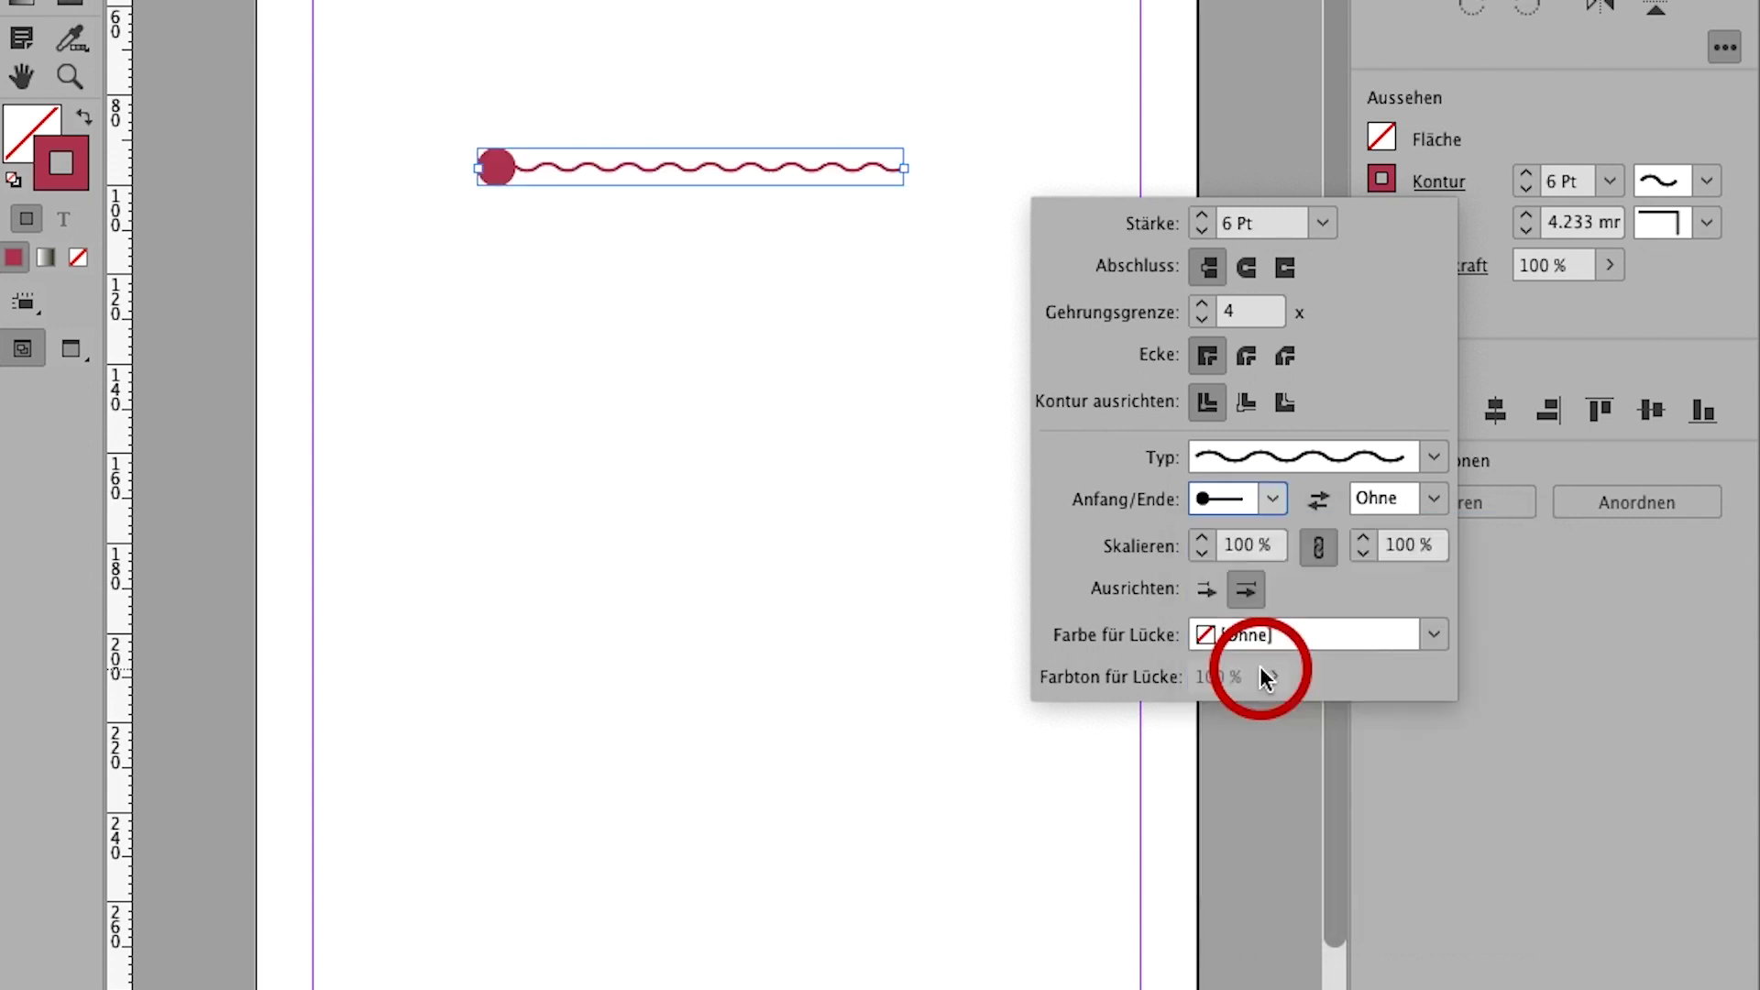
pyautogui.click(1433, 498)
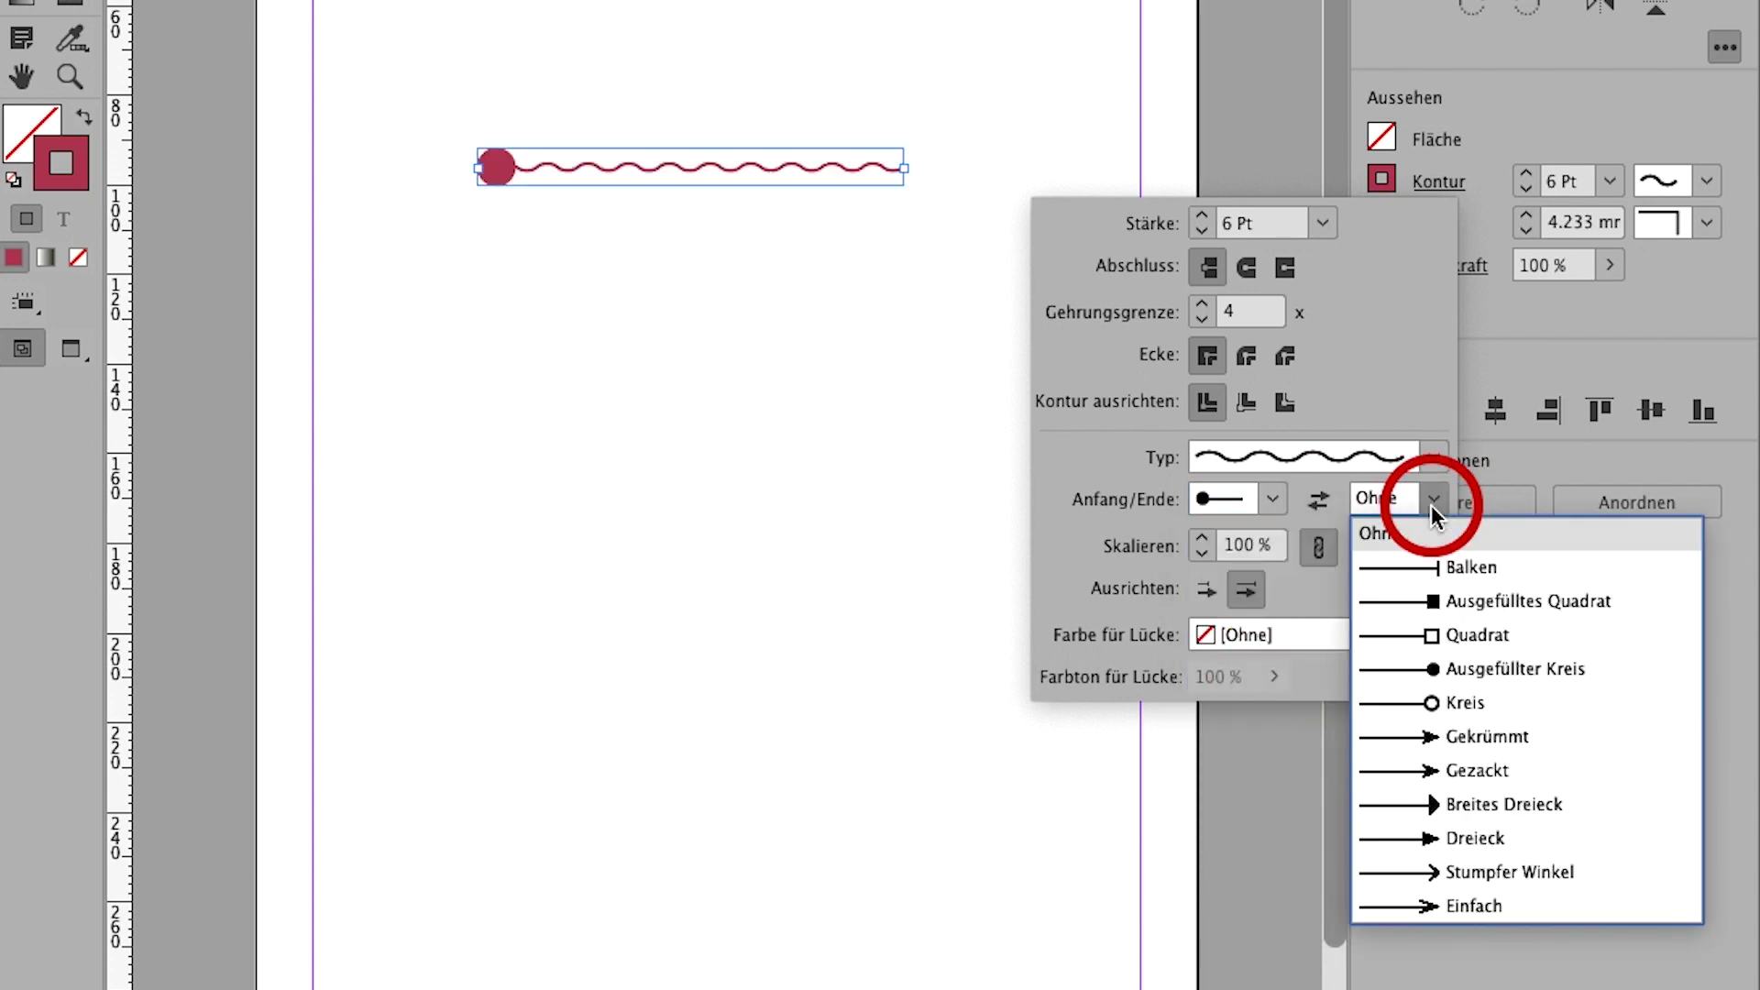
pyautogui.click(1522, 735)
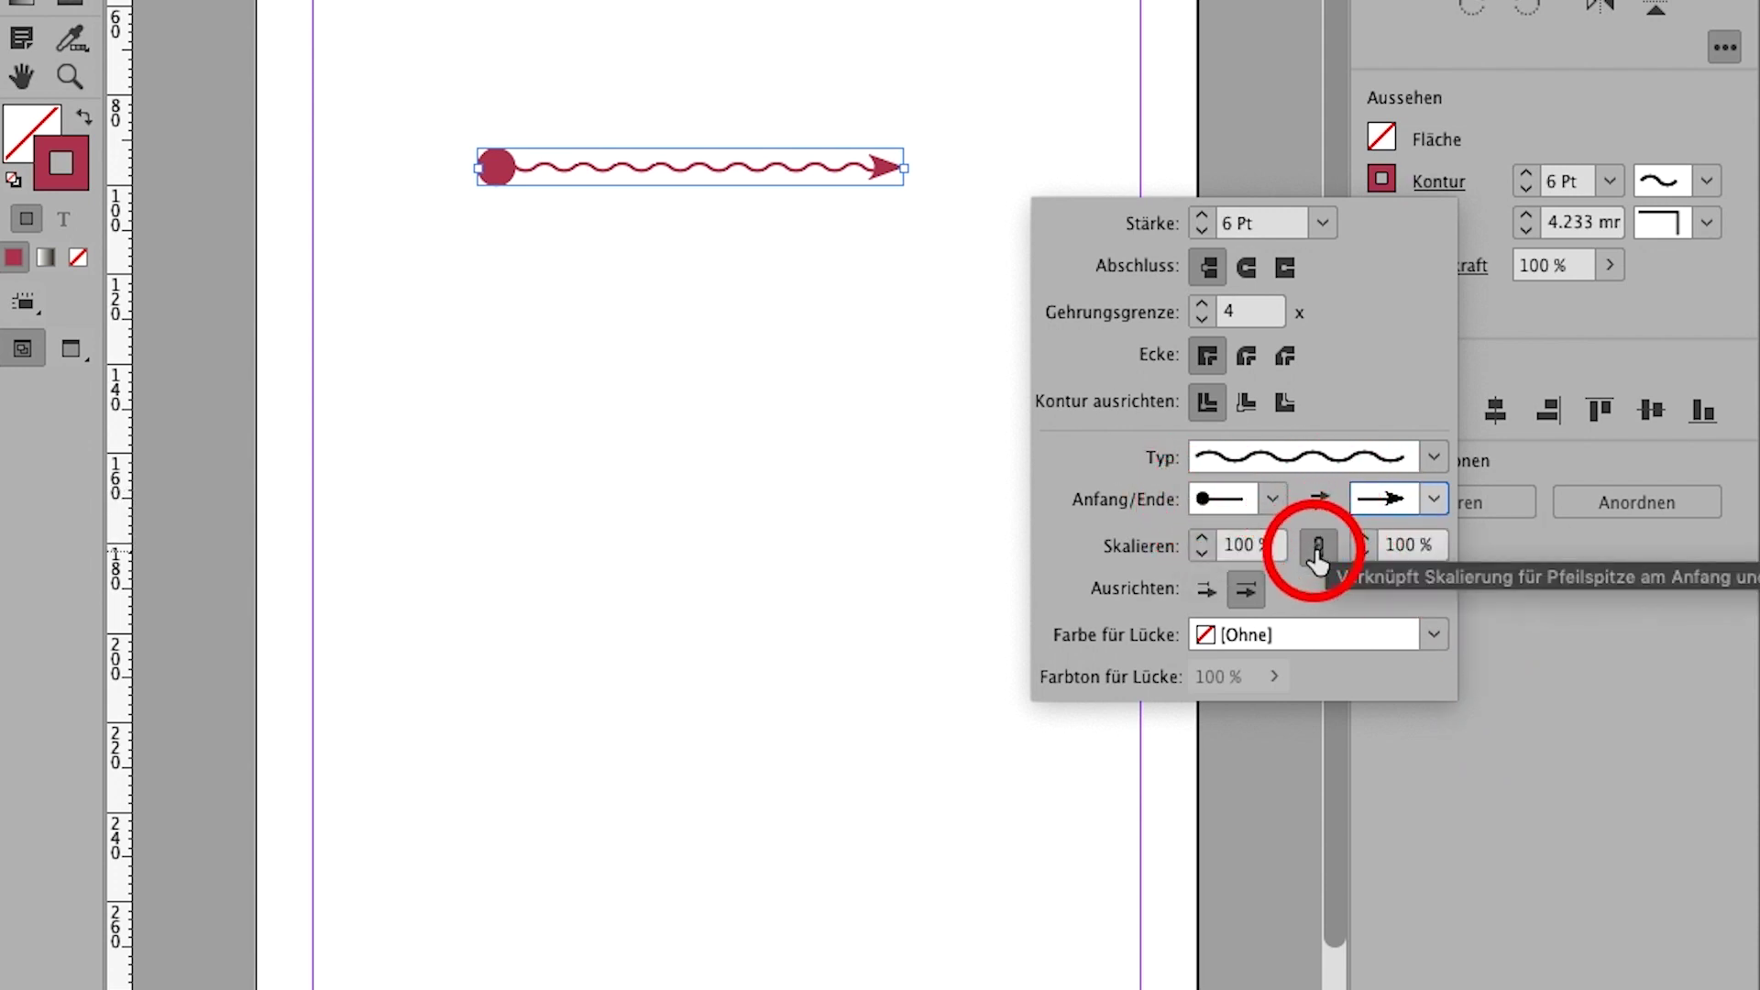
# - Unlink the start and end scaling and set the start circle's scale to 50 %
pyautogui.click(1318, 550)
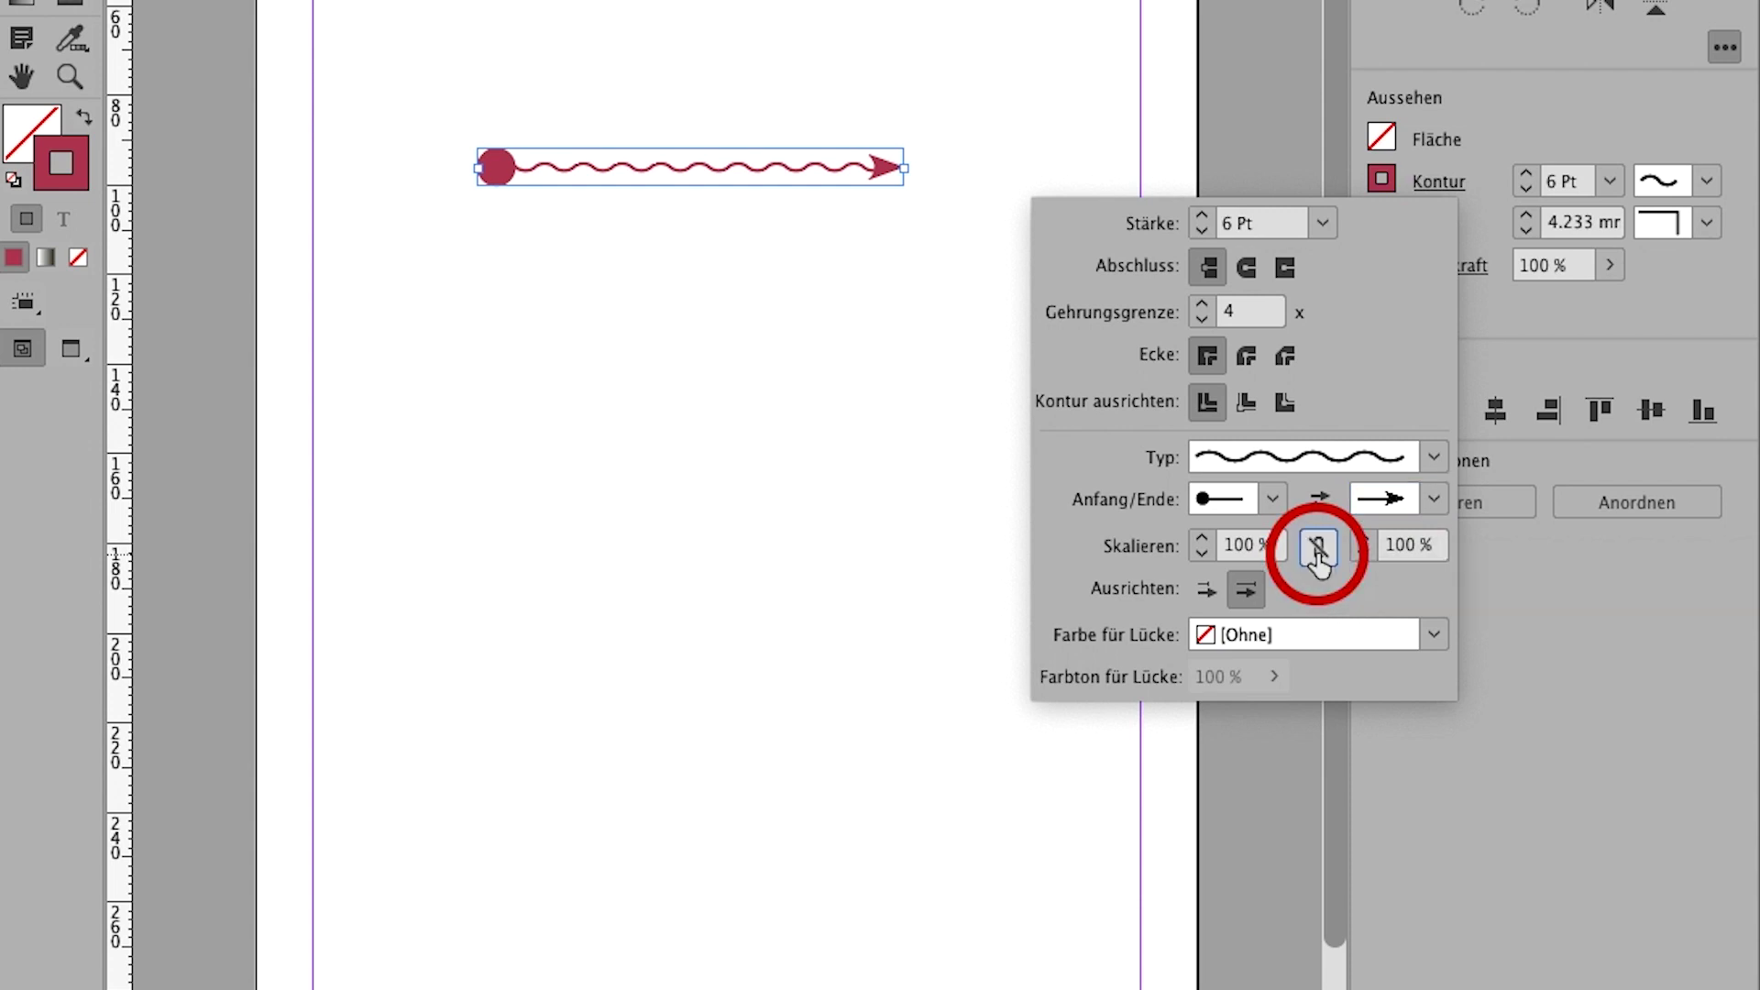
pyautogui.click(1201, 537)
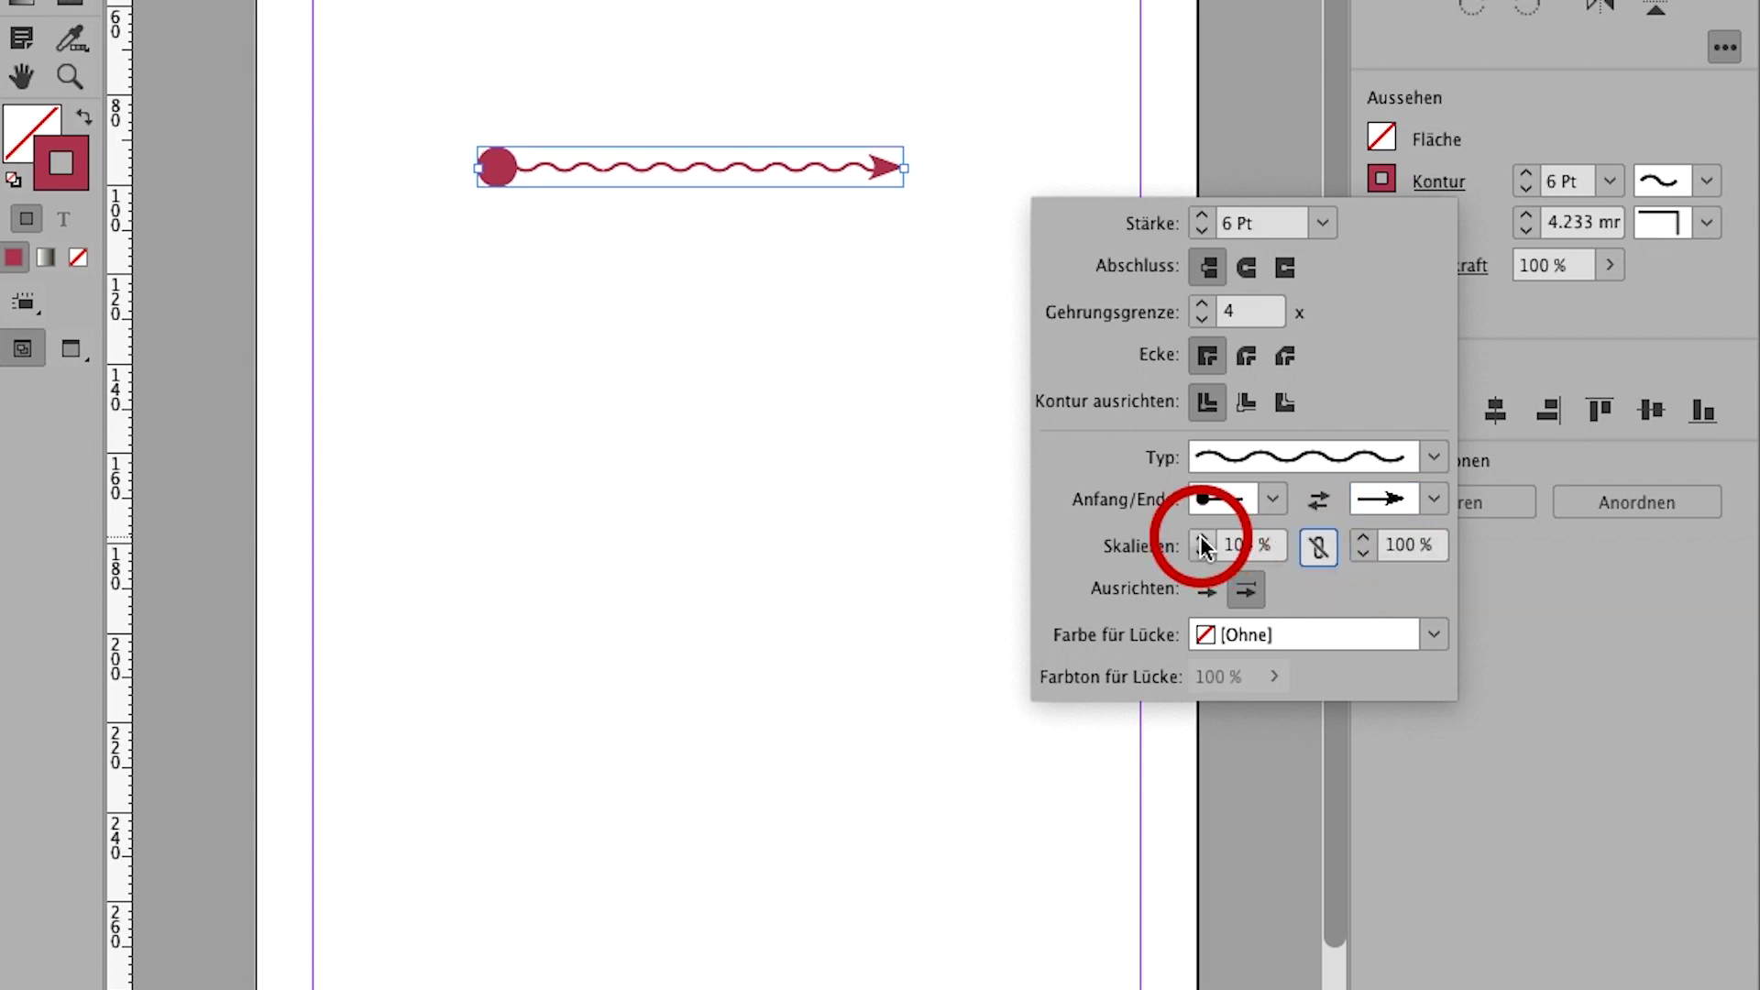
pyautogui.click(1197, 552)
pyautogui.click(1197, 552)
pyautogui.click(1197, 552)
pyautogui.click(1197, 551)
pyautogui.click(1197, 552)
pyautogui.click(1197, 552)
pyautogui.click(1197, 554)
pyautogui.moveTo(1260, 550); pyautogui.dragTo(1213, 550)
pyautogui.write('50')
pyautogui.press('Return')
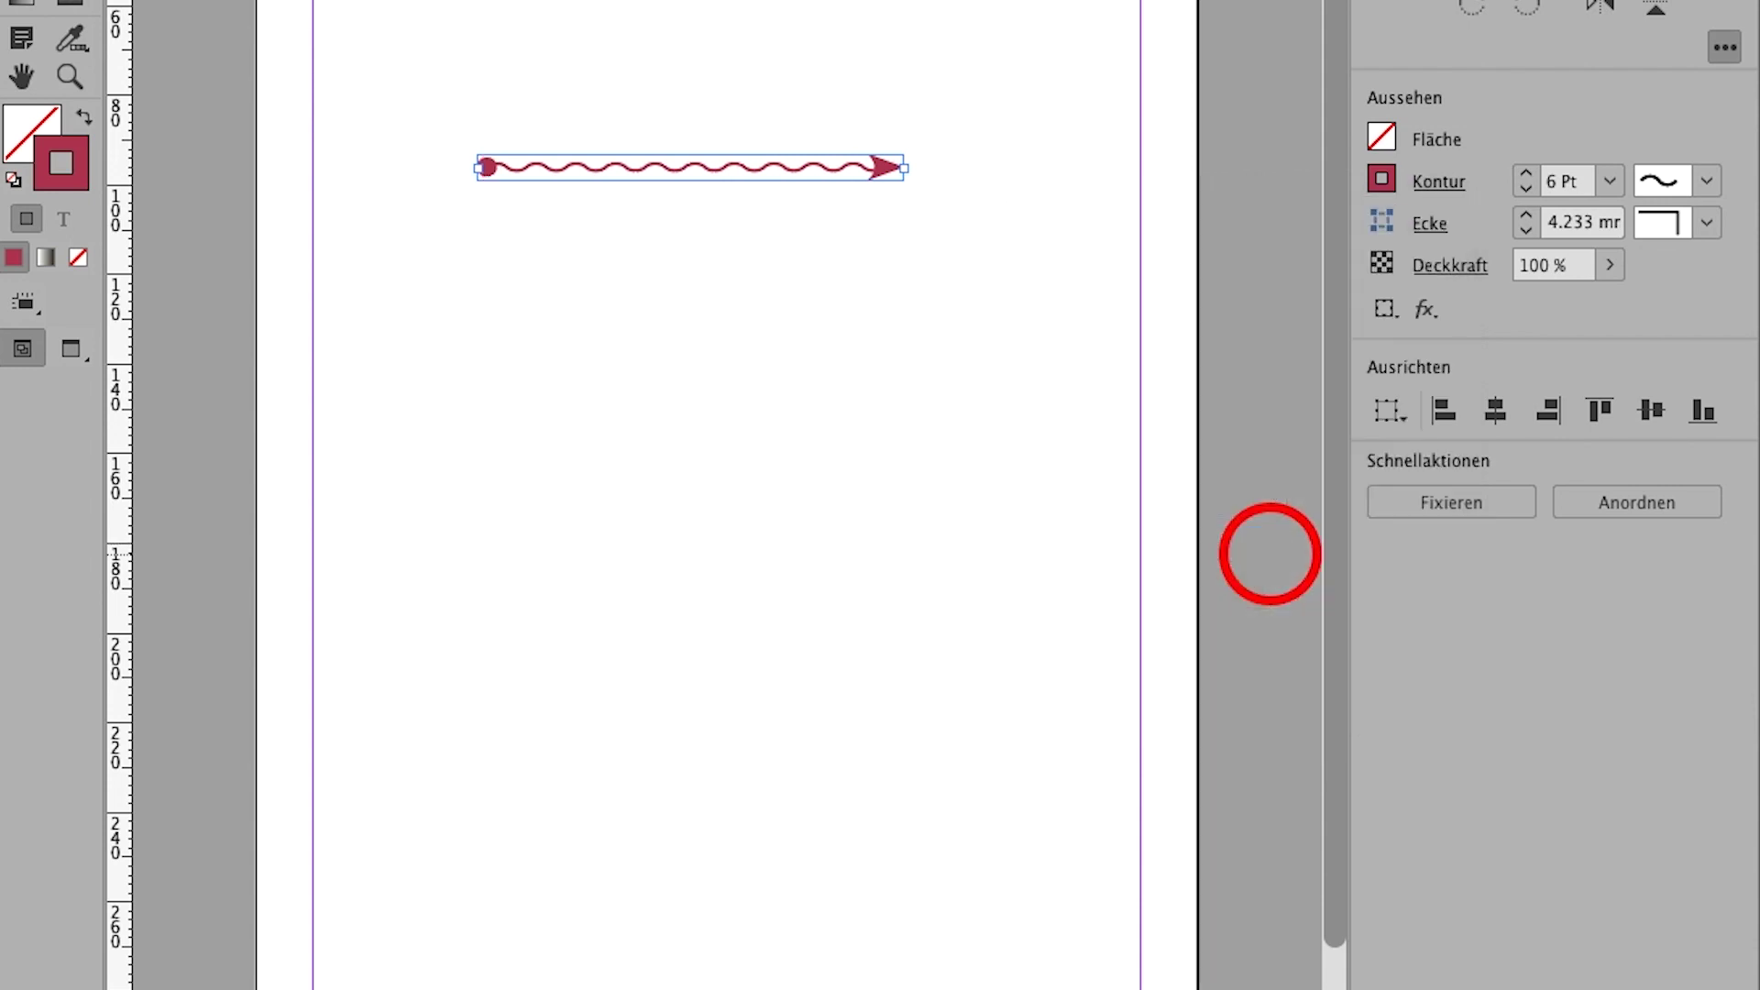
# - Unlink the start and end scaling again and set the end arrowhead's scale to 150 %
pyautogui.click(1435, 188)
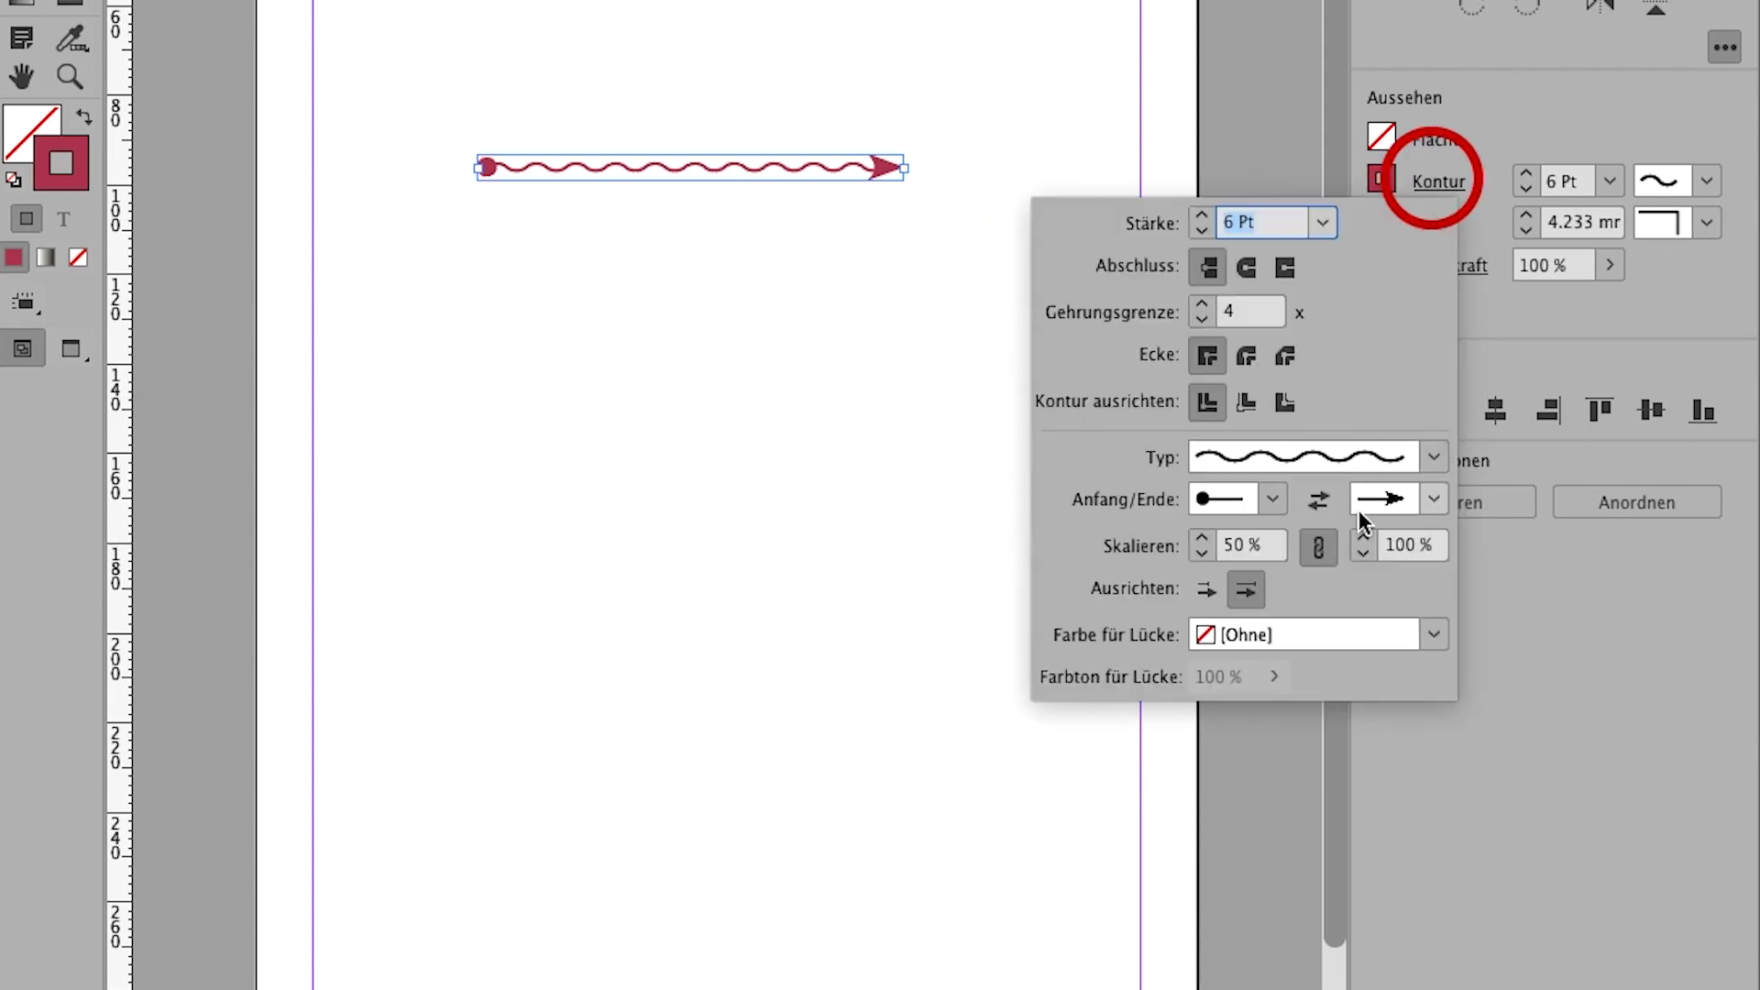
pyautogui.click(1392, 515)
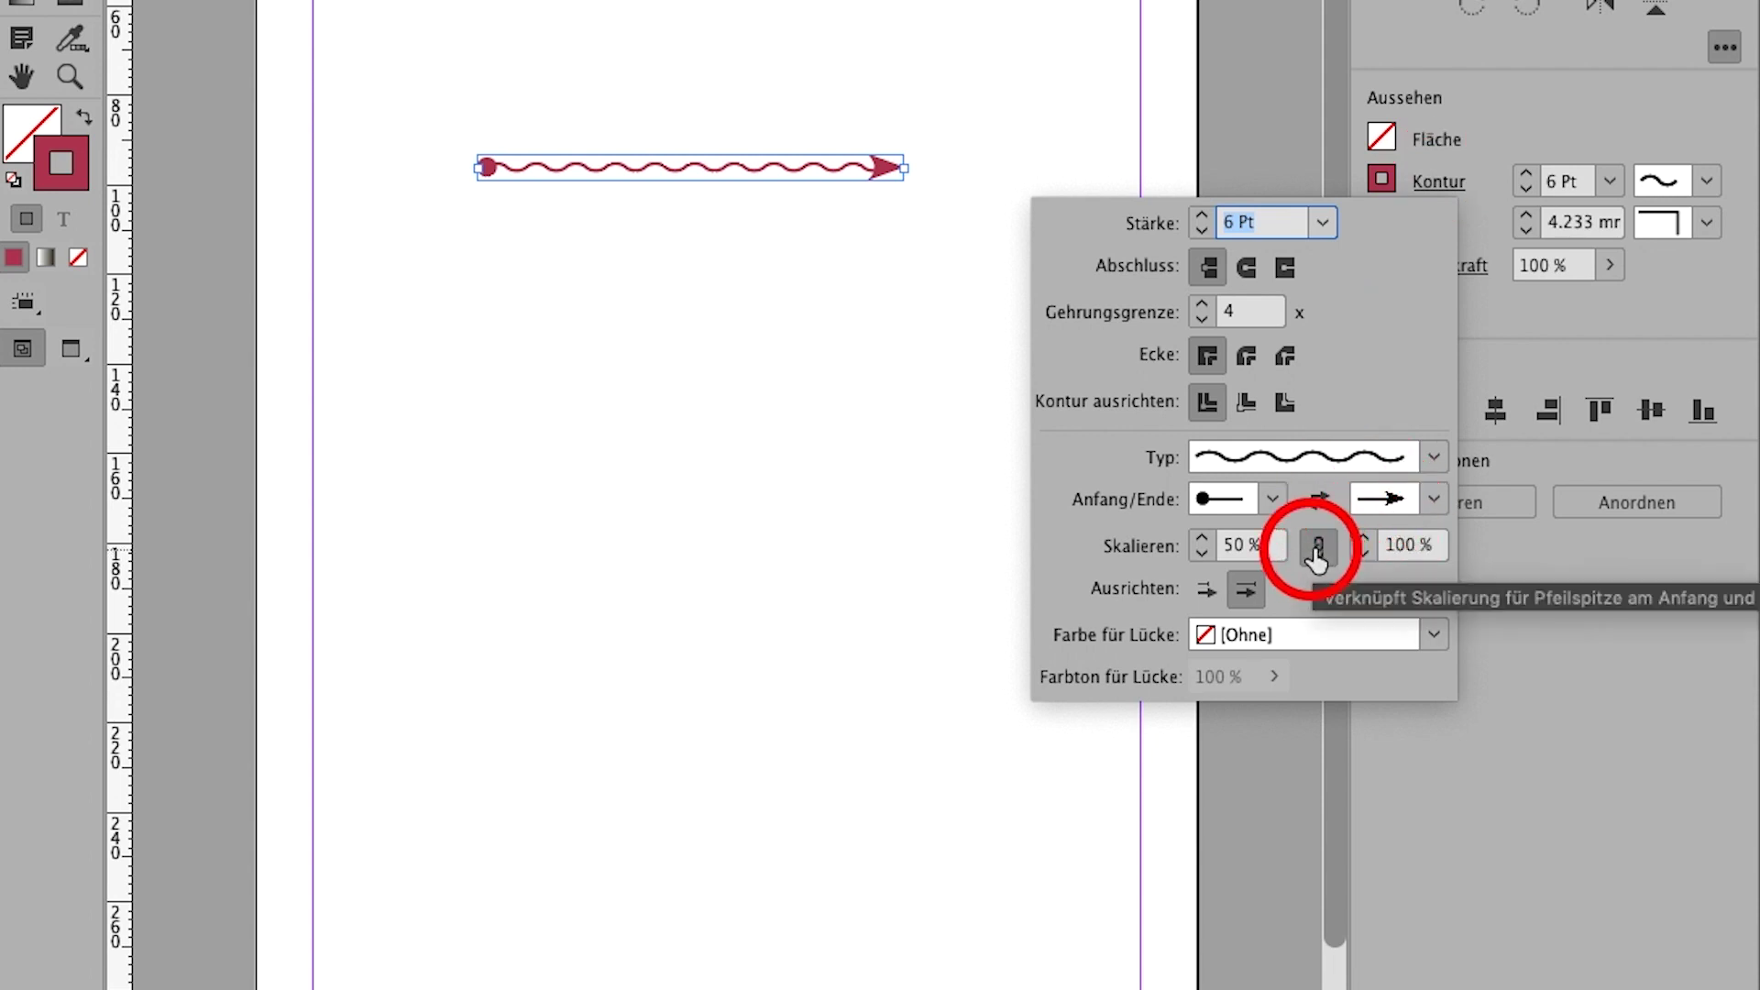
pyautogui.click(1318, 553)
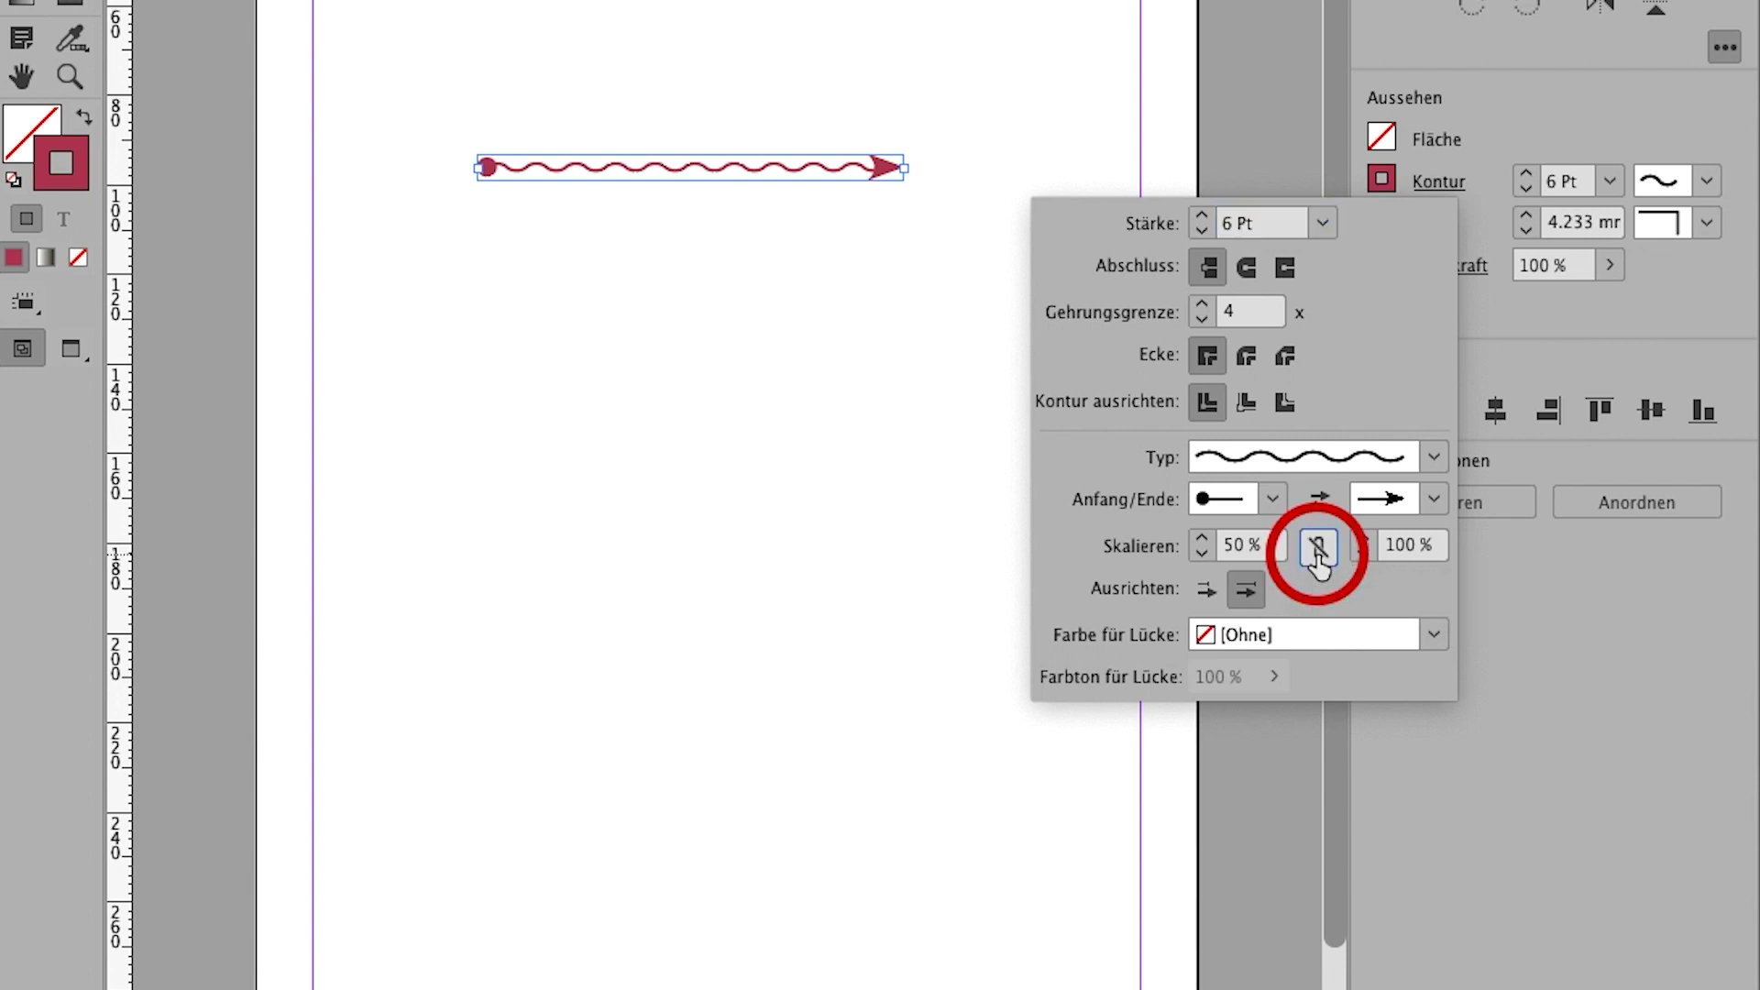
pyautogui.click(1364, 538)
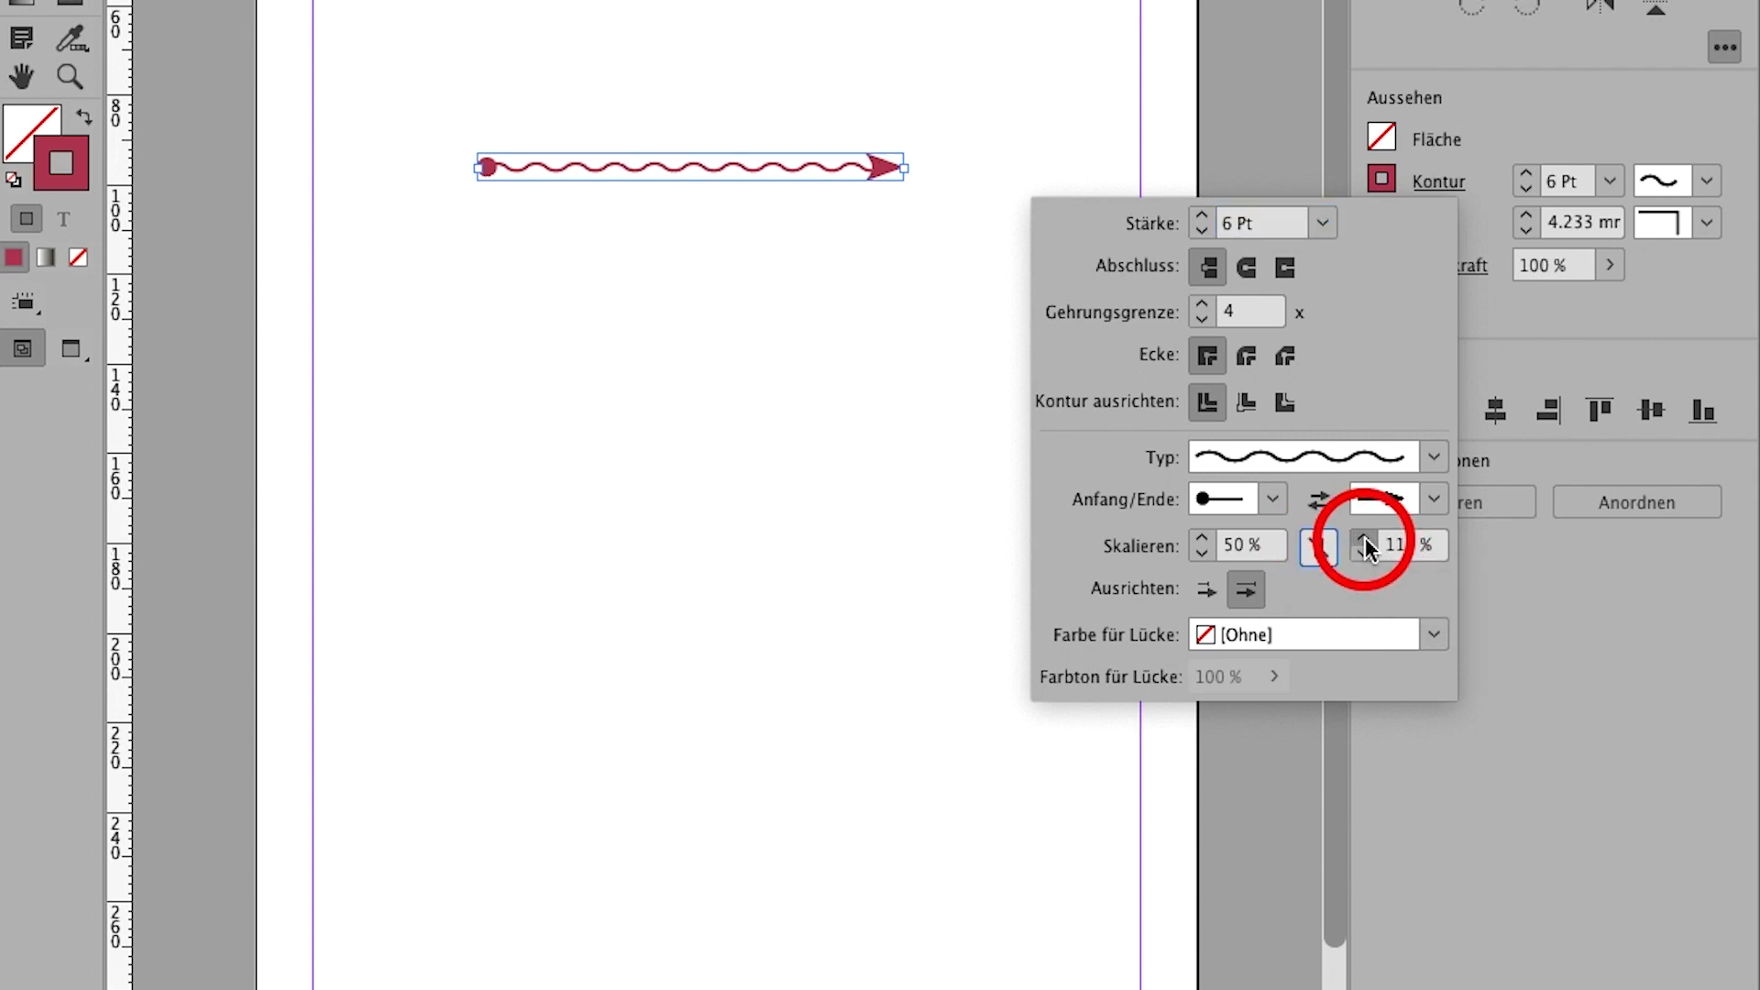
pyautogui.click(1363, 539)
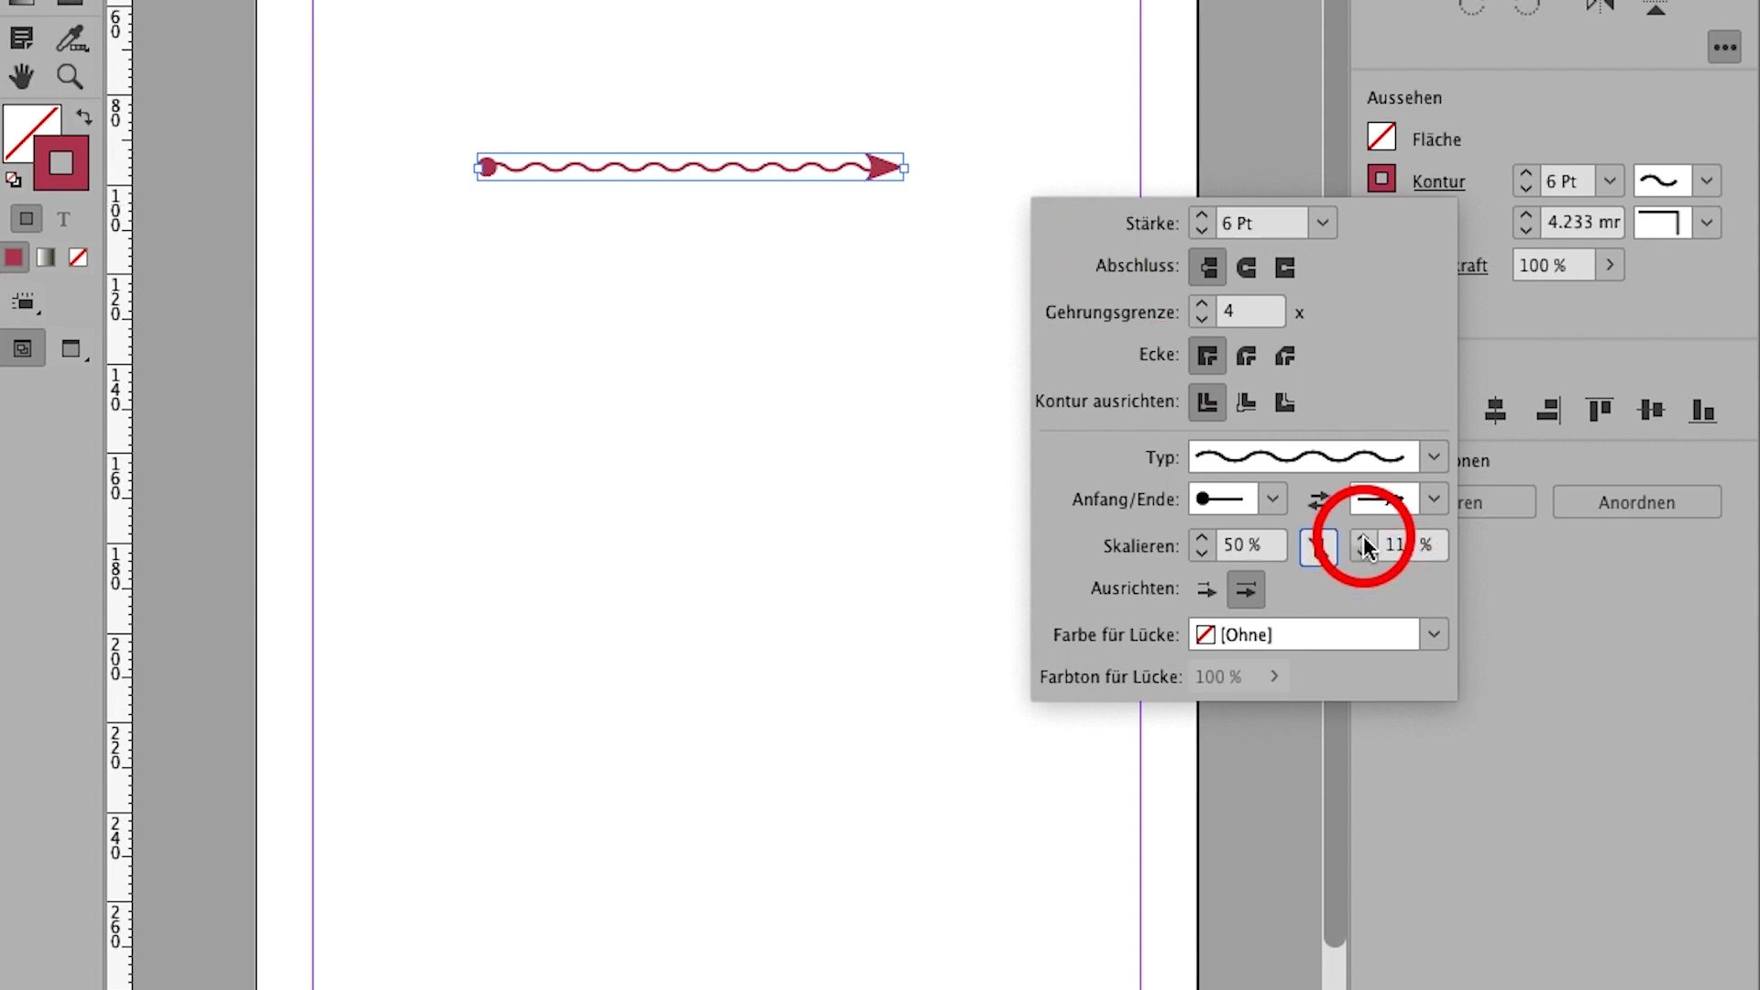
pyautogui.click(1397, 545)
# - Try extending the arrowhead tips beyond the path ends, return to placing them at the ends, and close the stroke options
pyautogui.click(1207, 591)
pyautogui.click(1244, 591)
pyautogui.click(1200, 594)
pyautogui.click(1201, 594)
pyautogui.click(1244, 591)
pyautogui.click(1200, 594)
pyautogui.click(1244, 594)
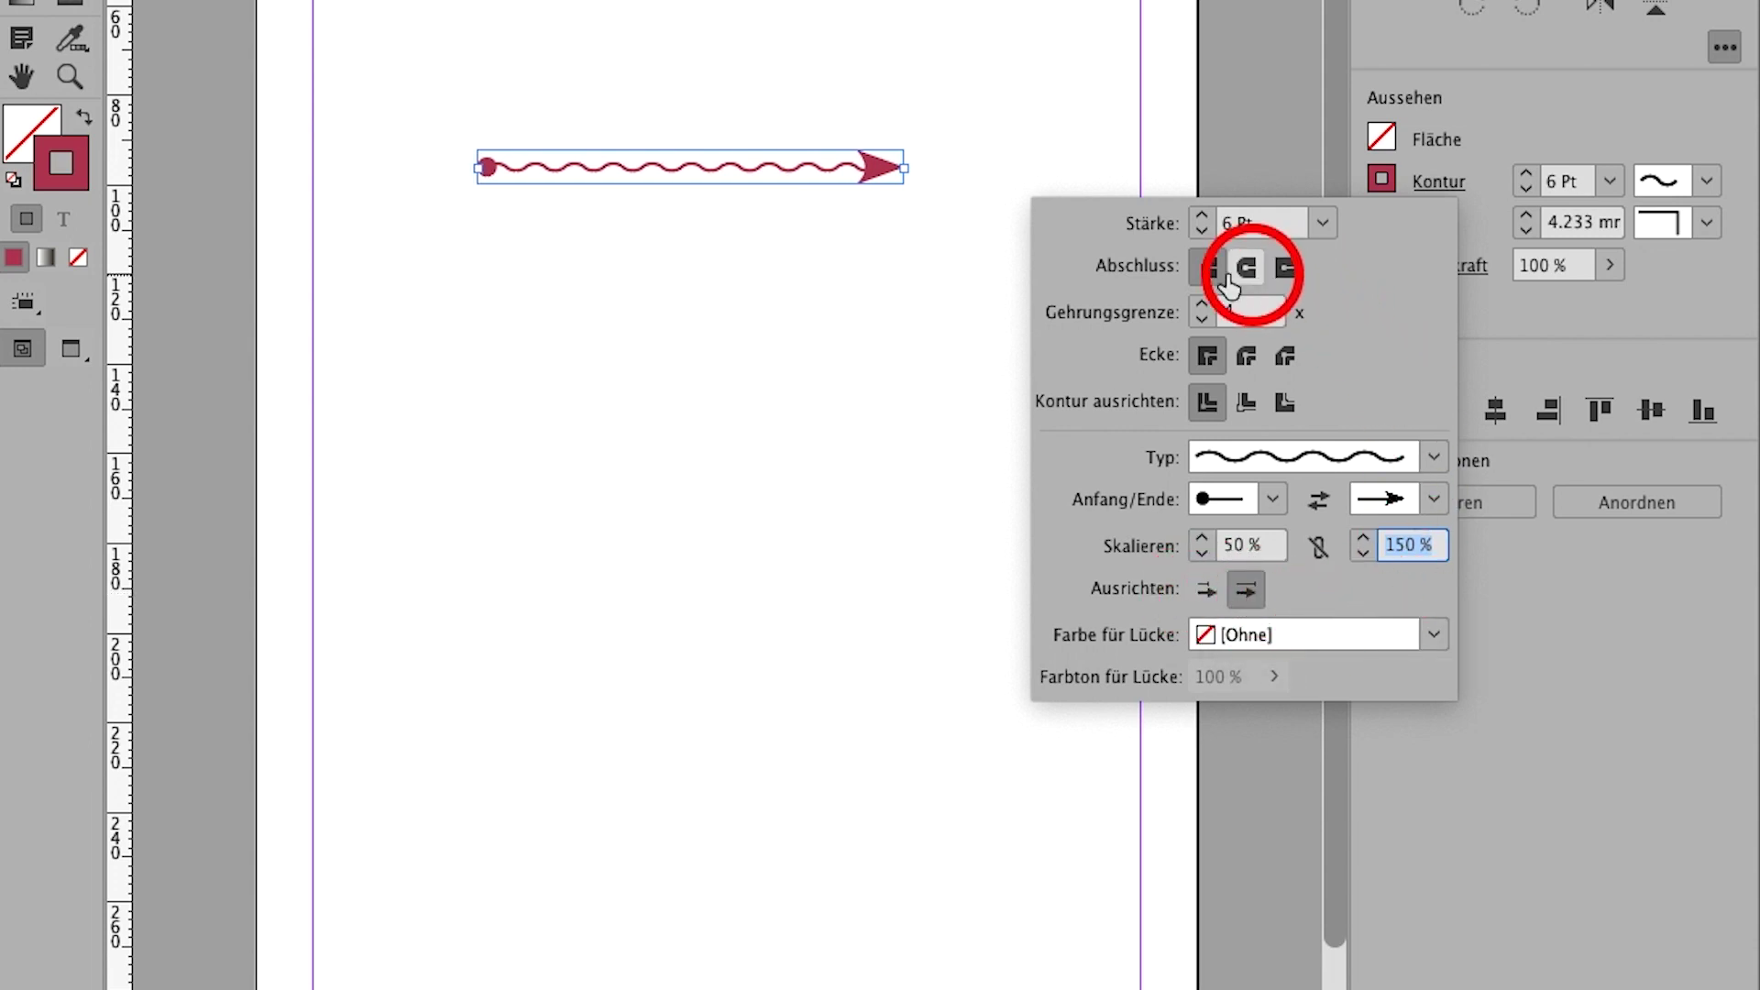
pyautogui.click(1437, 546)
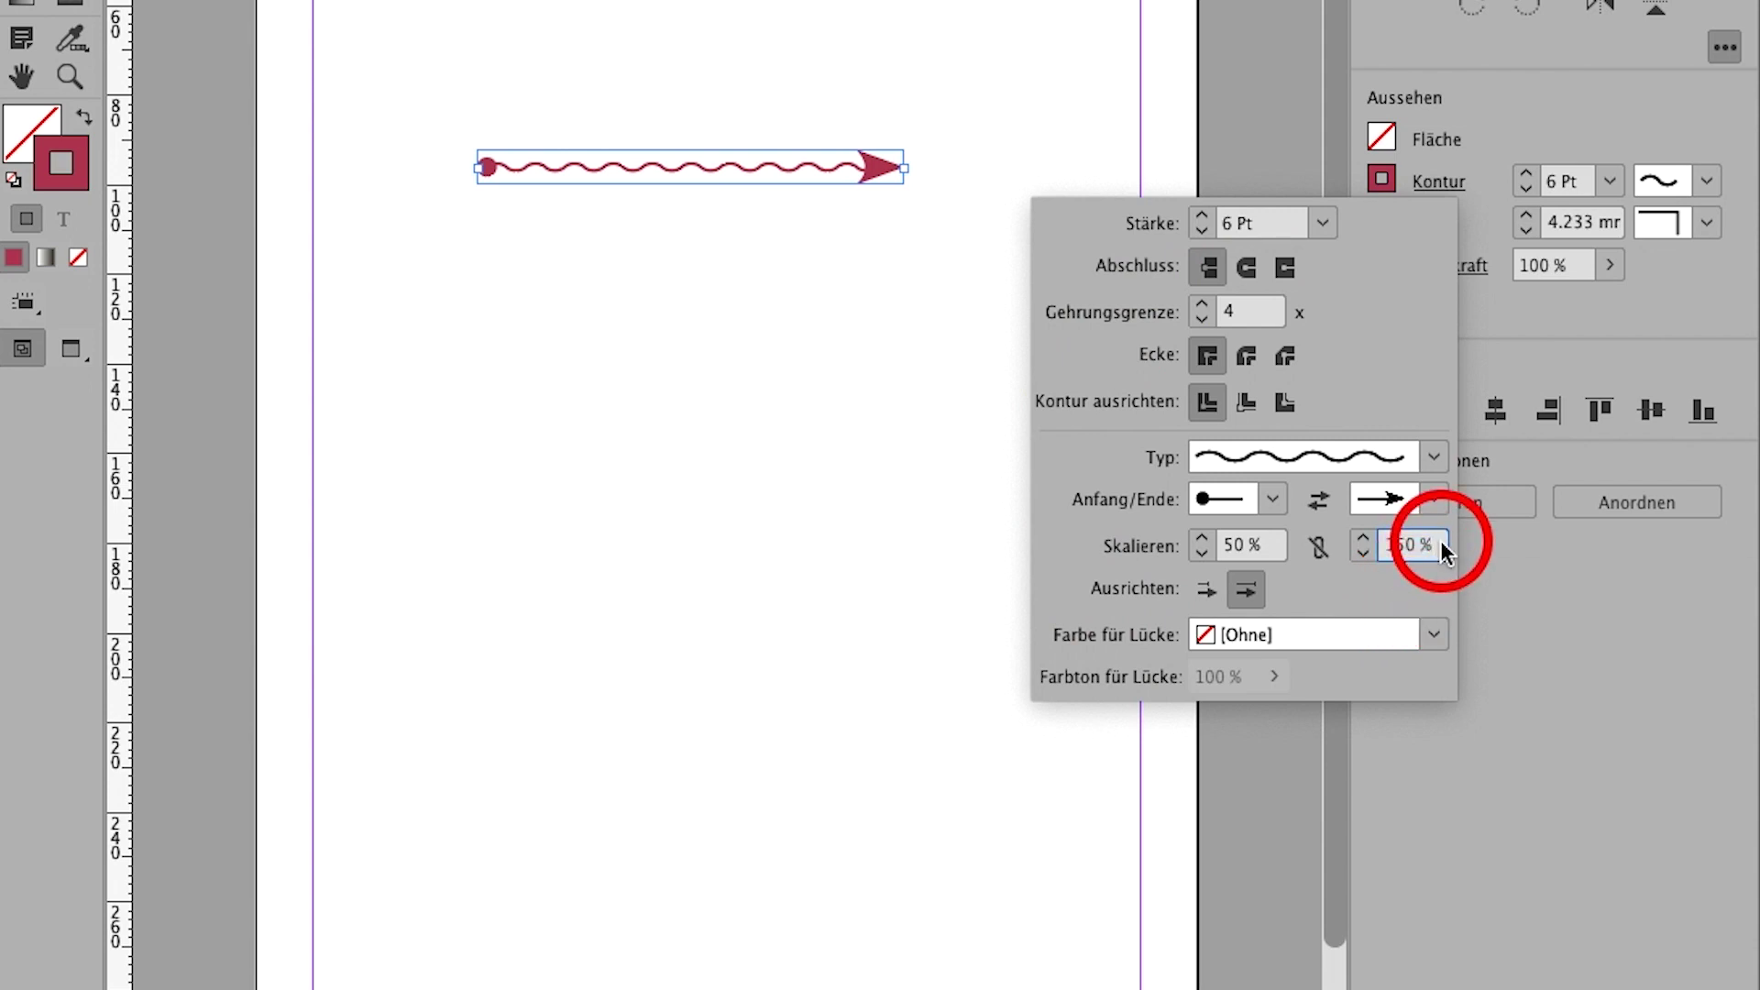
pyautogui.press('Return')
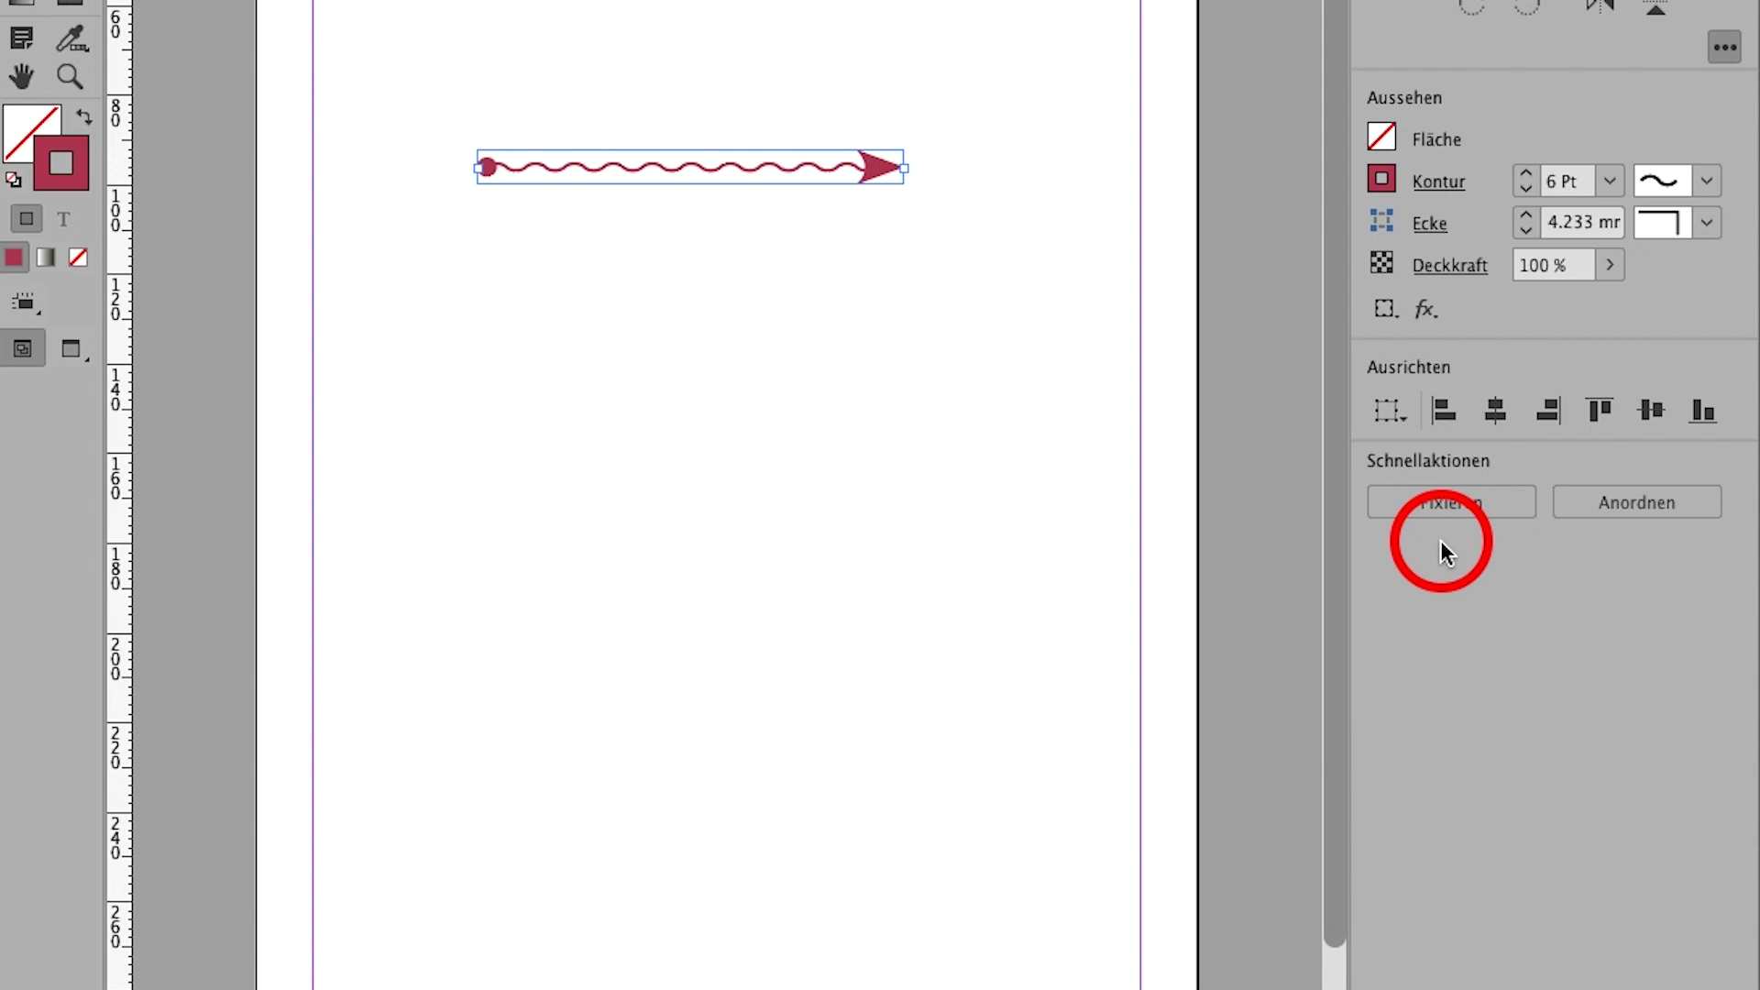
# - Set the wavy line's gap colour to yellow C=0 M=0 Y=100 K=0 and lower the gap tint
pyautogui.click(1437, 183)
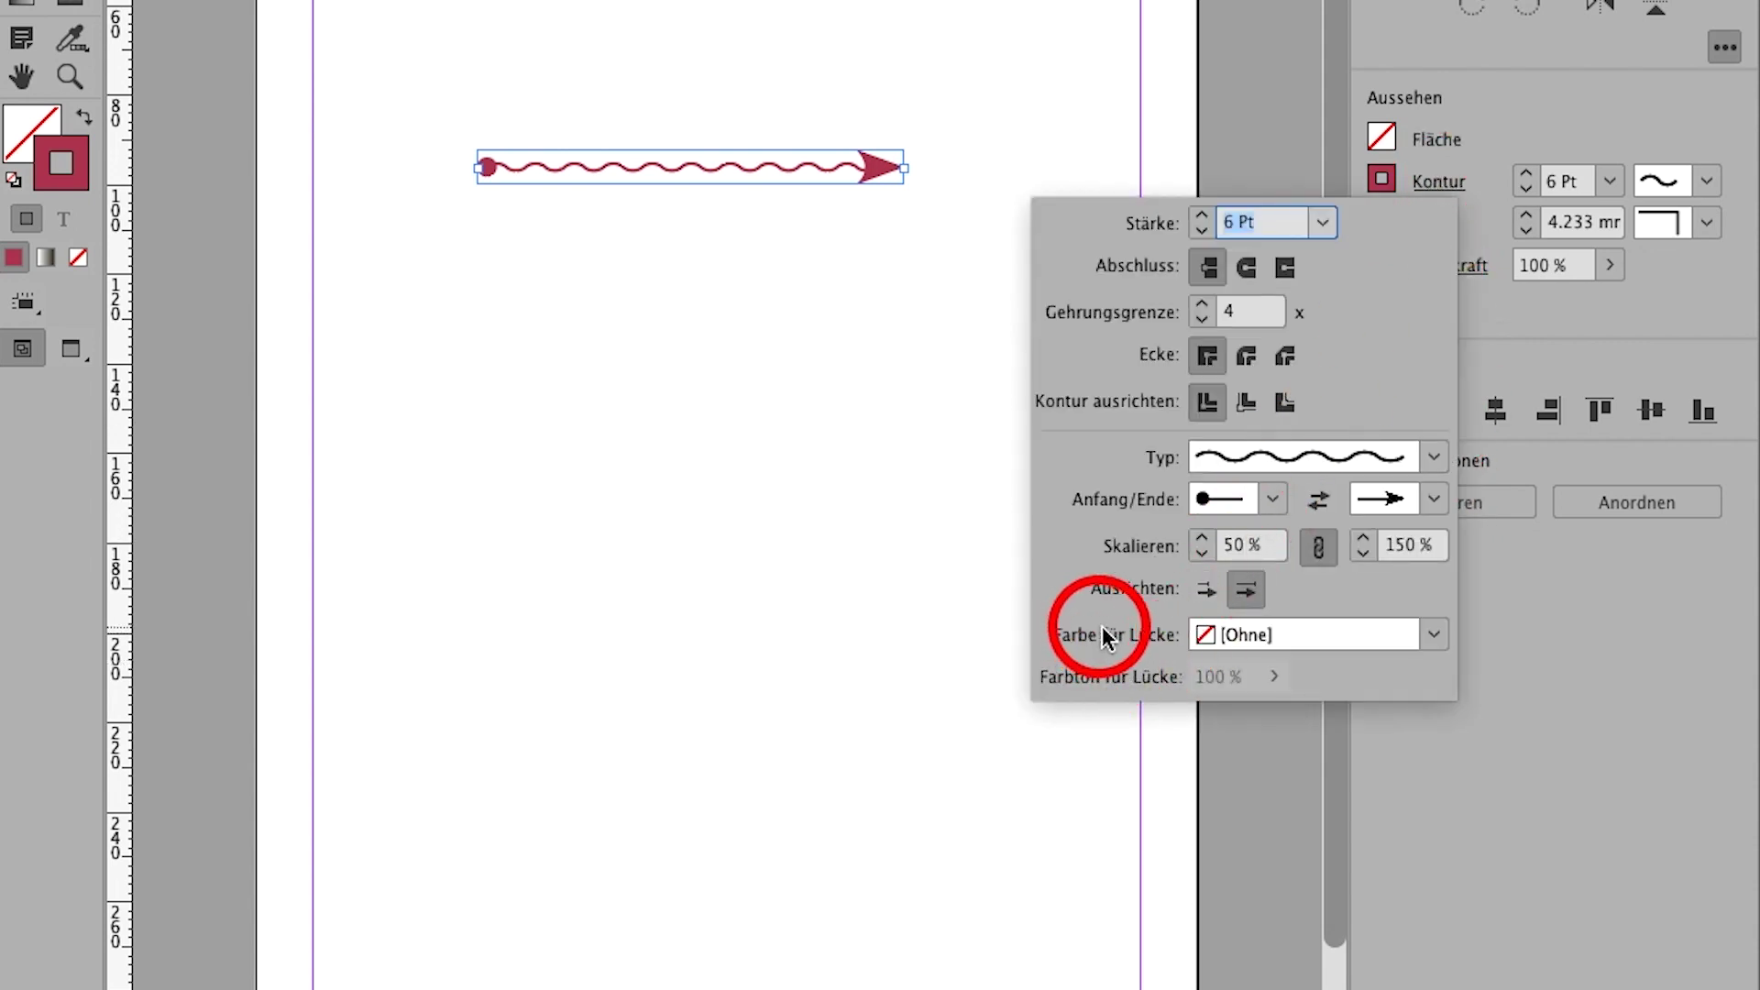
pyautogui.click(1298, 648)
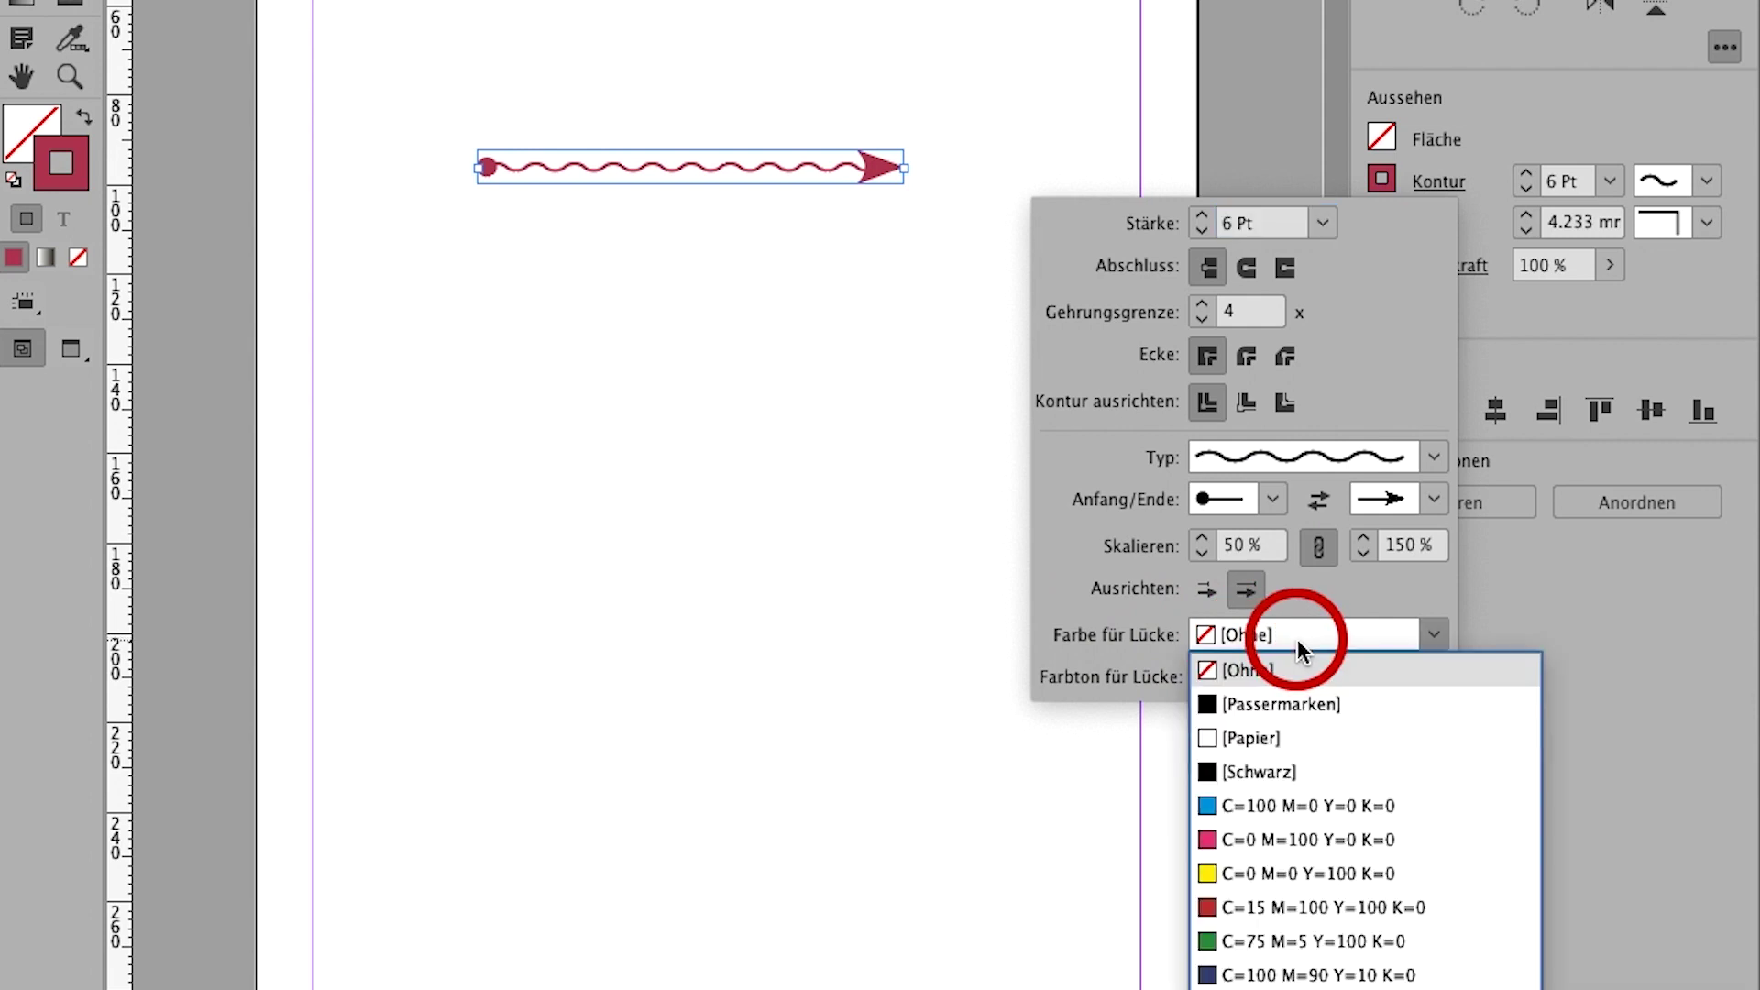
pyautogui.click(1300, 874)
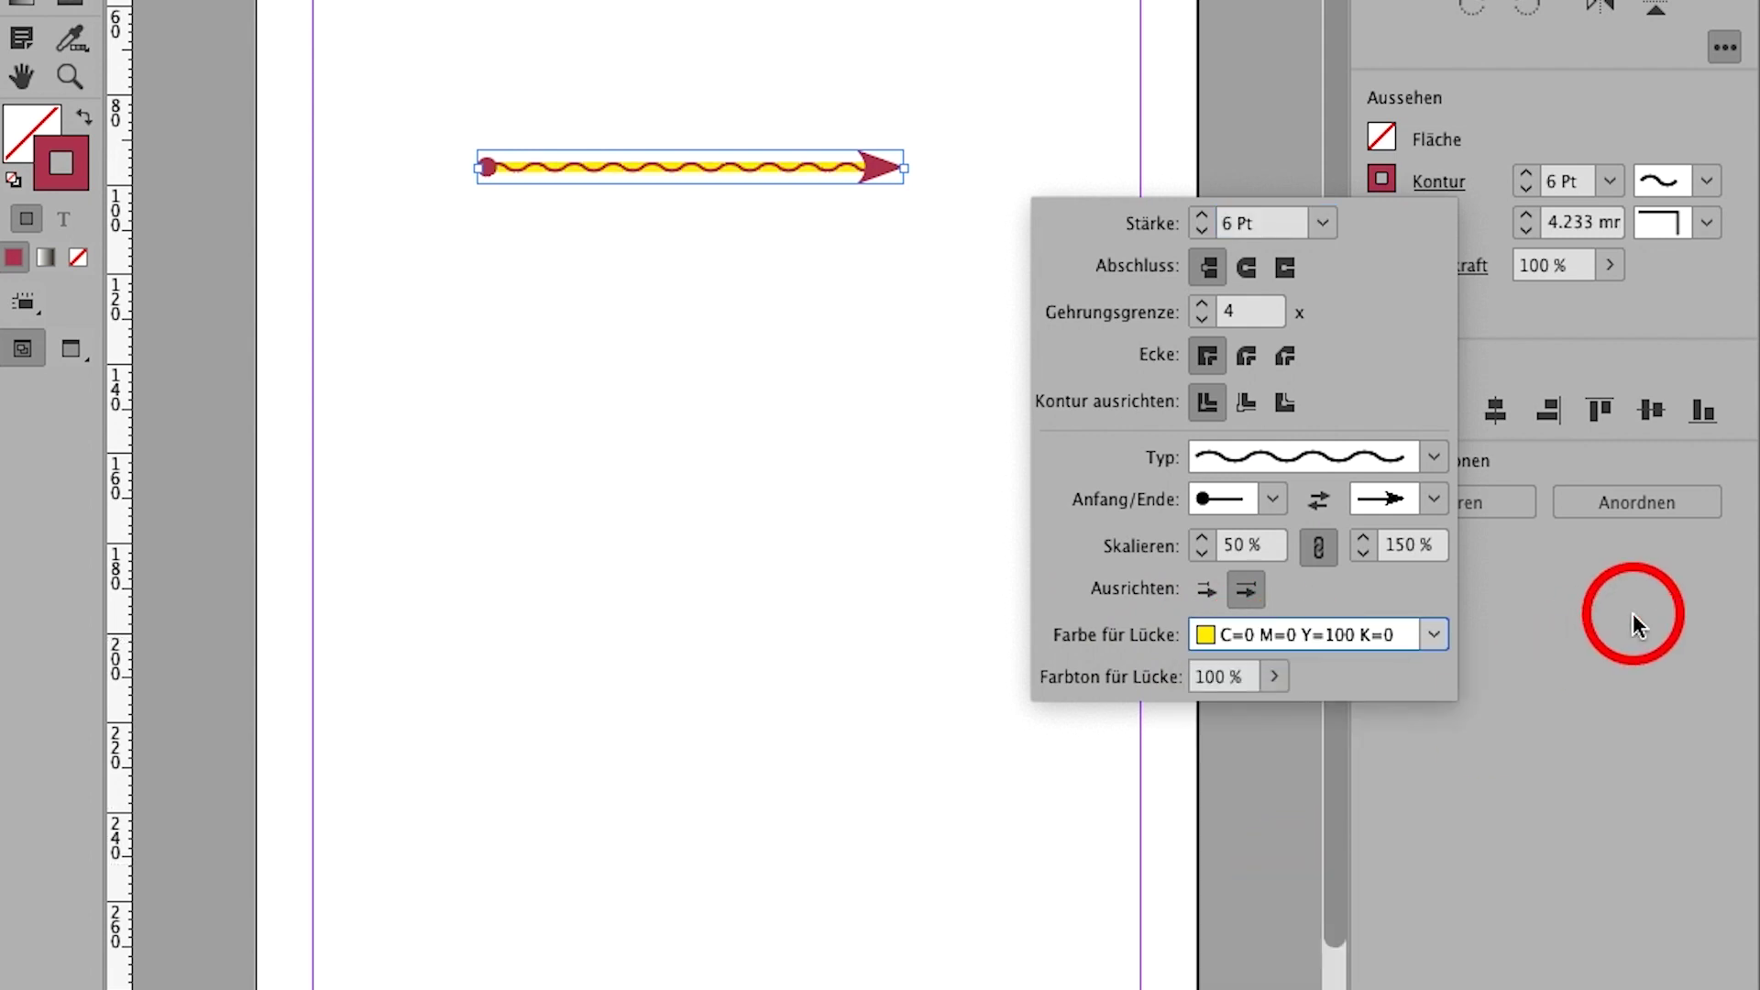
pyautogui.click(1273, 678)
pyautogui.moveTo(1277, 715); pyautogui.dragTo(1204, 717)
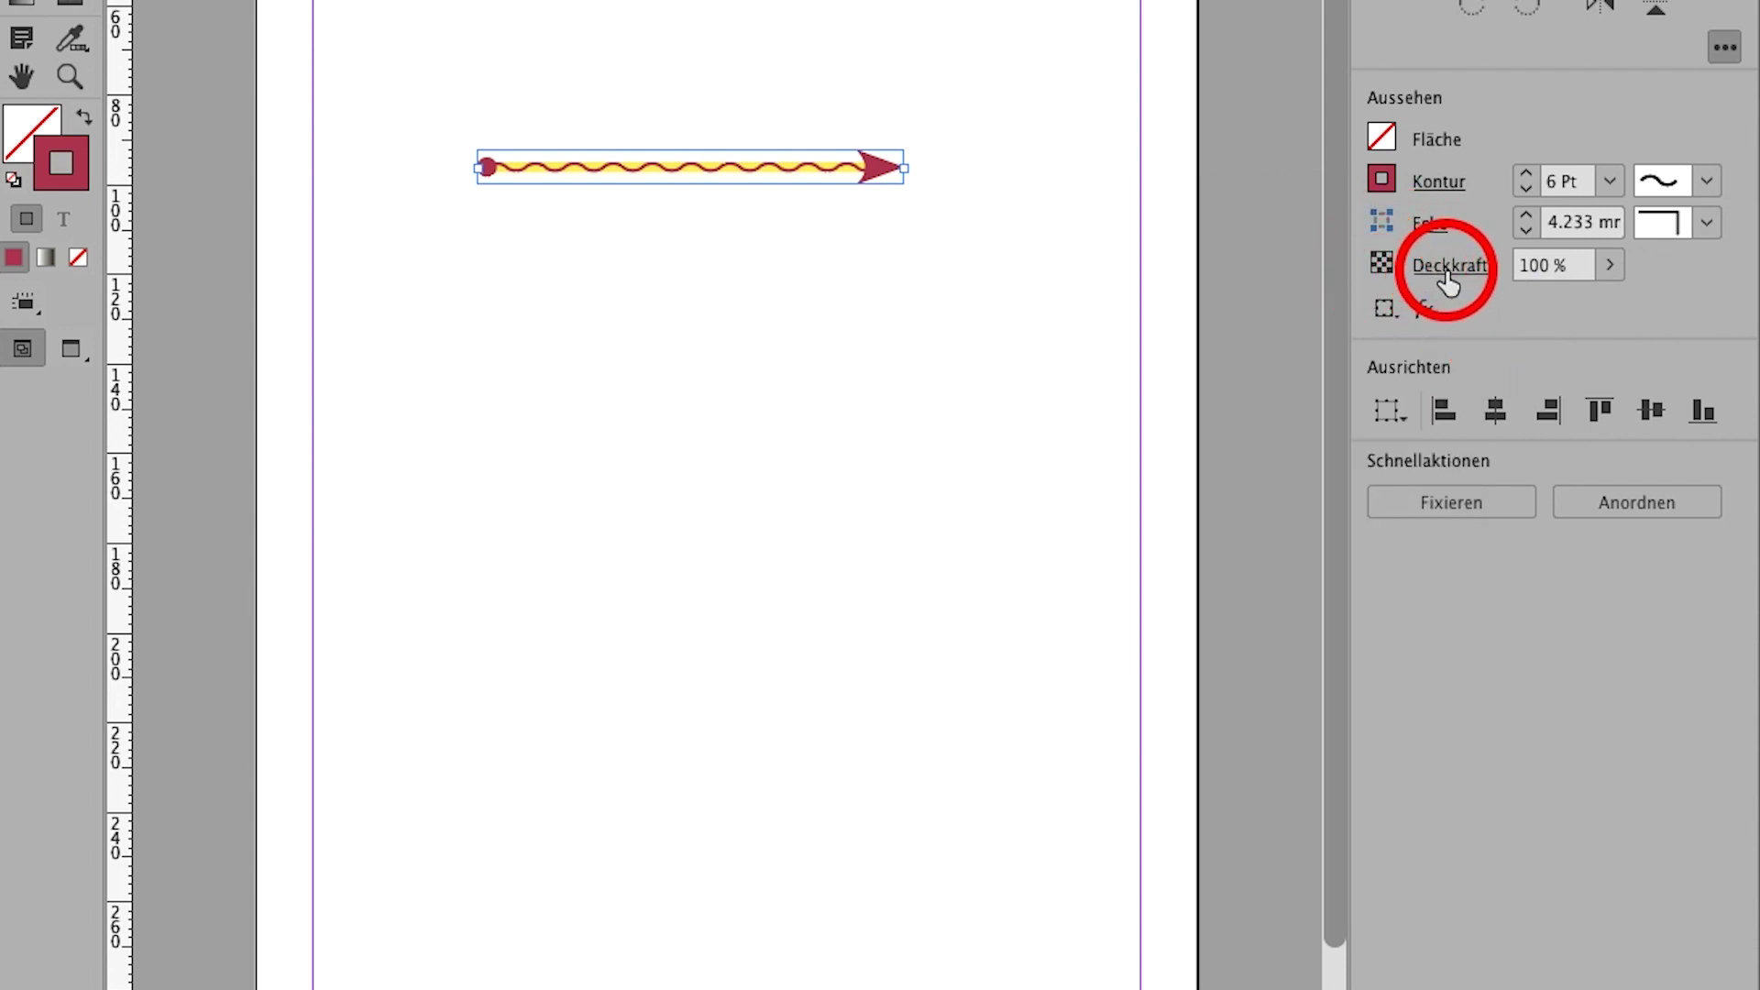
# - Try adjusting the opacity of the wavy line
pyautogui.click(1609, 265)
pyautogui.moveTo(1603, 305)
pyautogui.mouseDown()
pyautogui.moveTo(1532, 308)
pyautogui.moveTo(1603, 316)
pyautogui.mouseUp()
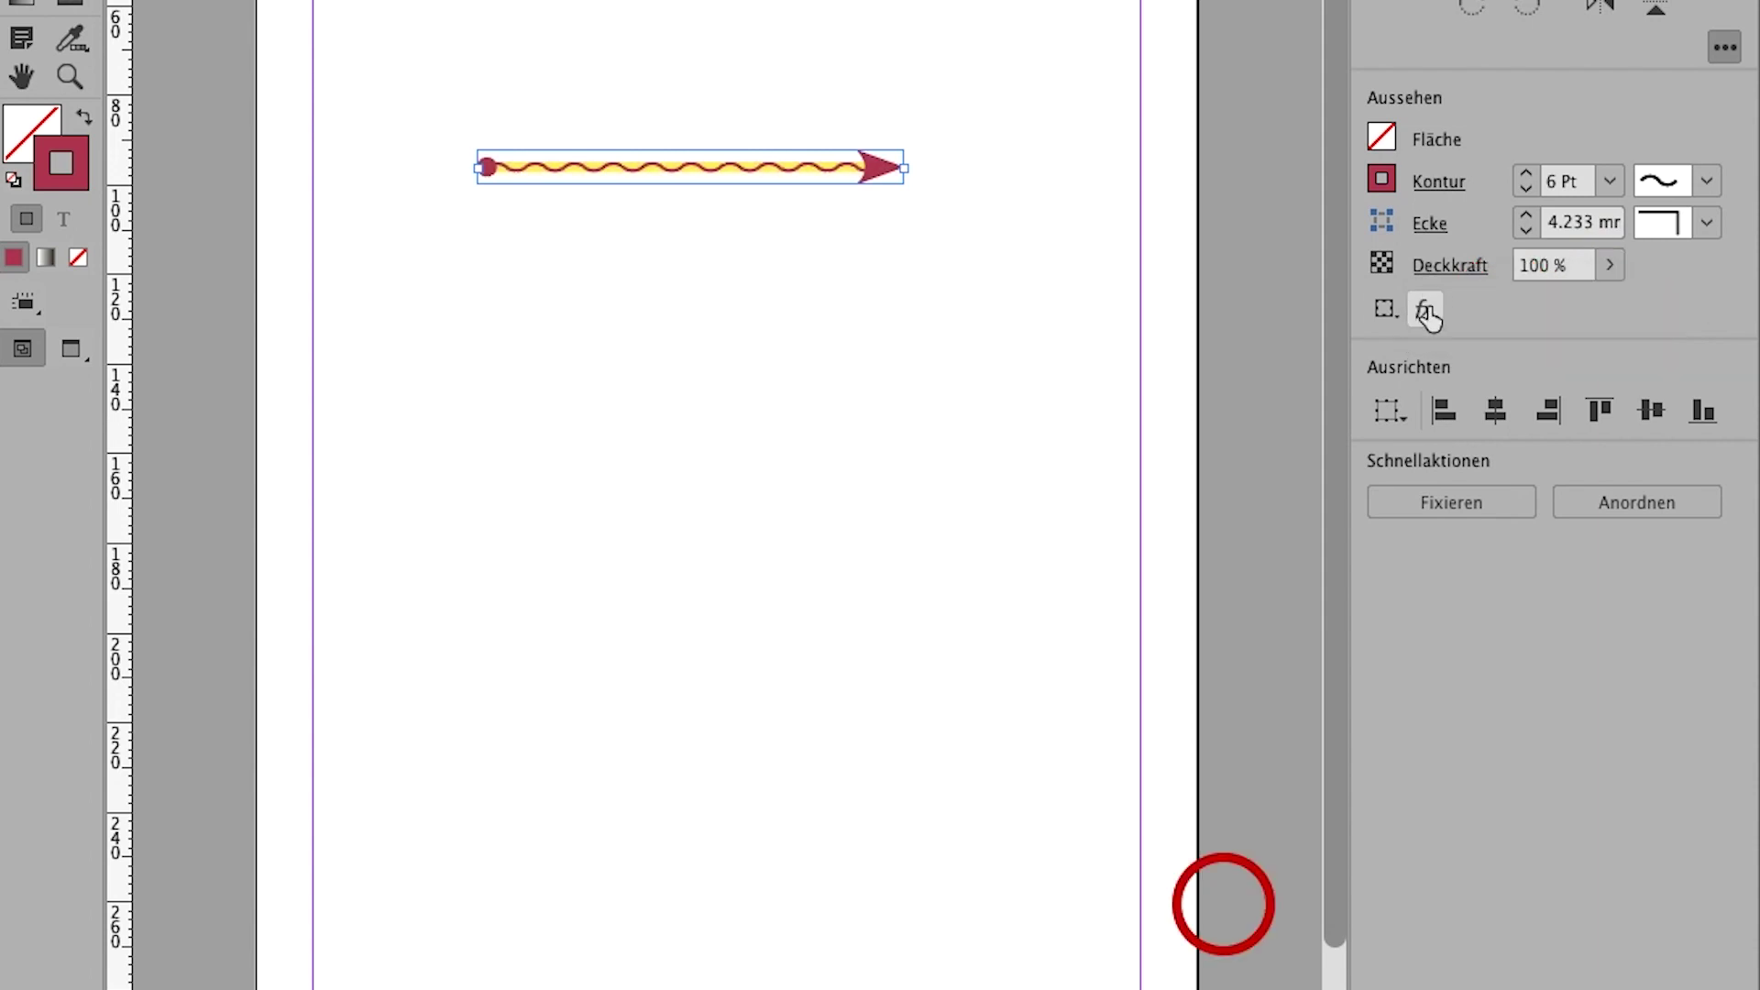
# - Review the blend modes and the effect targets available in the line's transparency effects
pyautogui.click(1420, 309)
pyautogui.click(1487, 319)
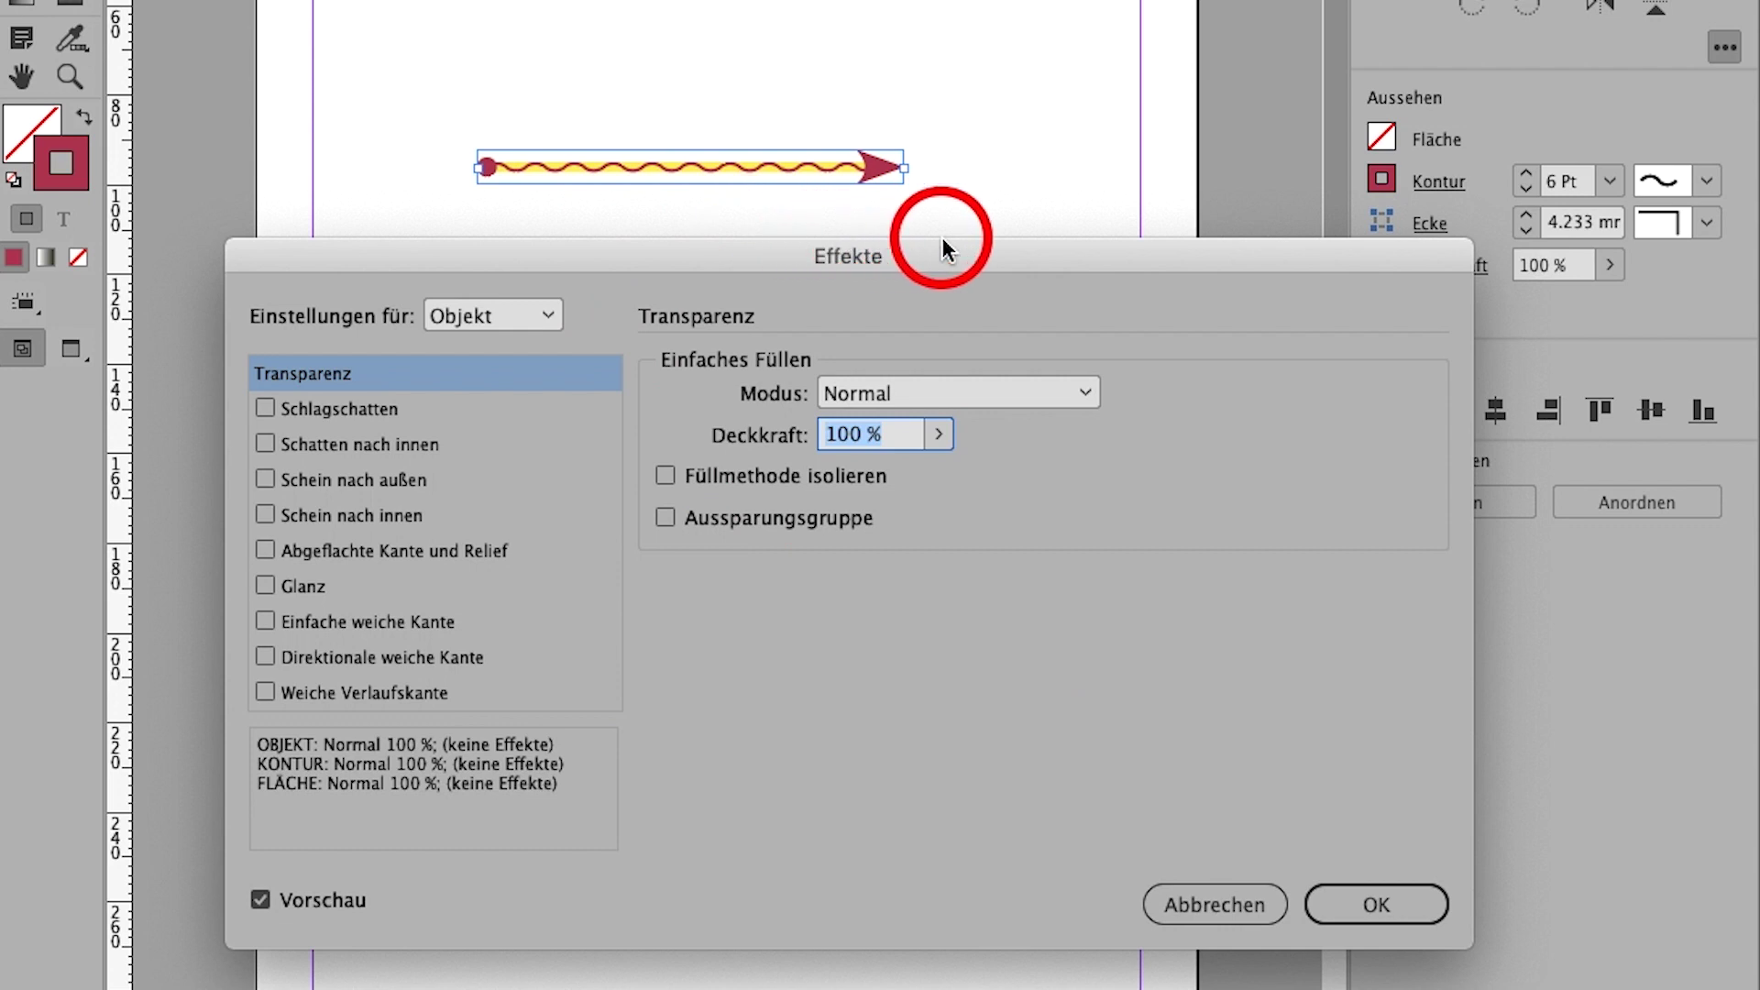
pyautogui.click(1005, 388)
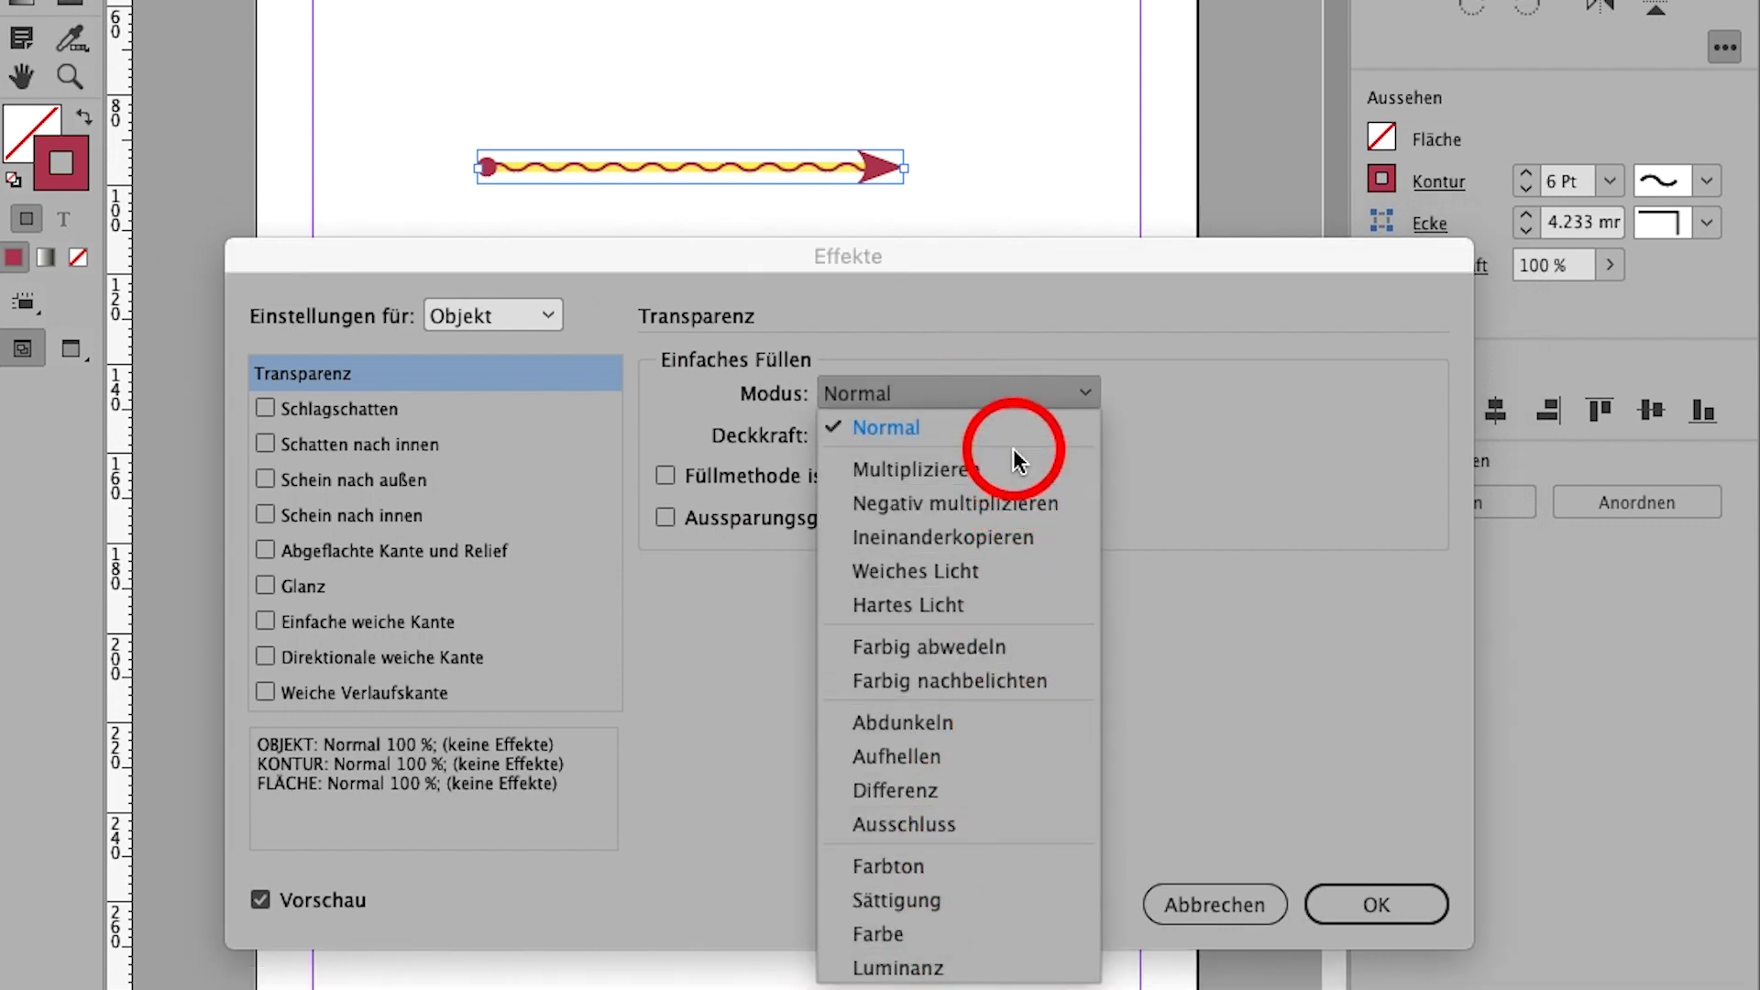
pyautogui.click(1249, 464)
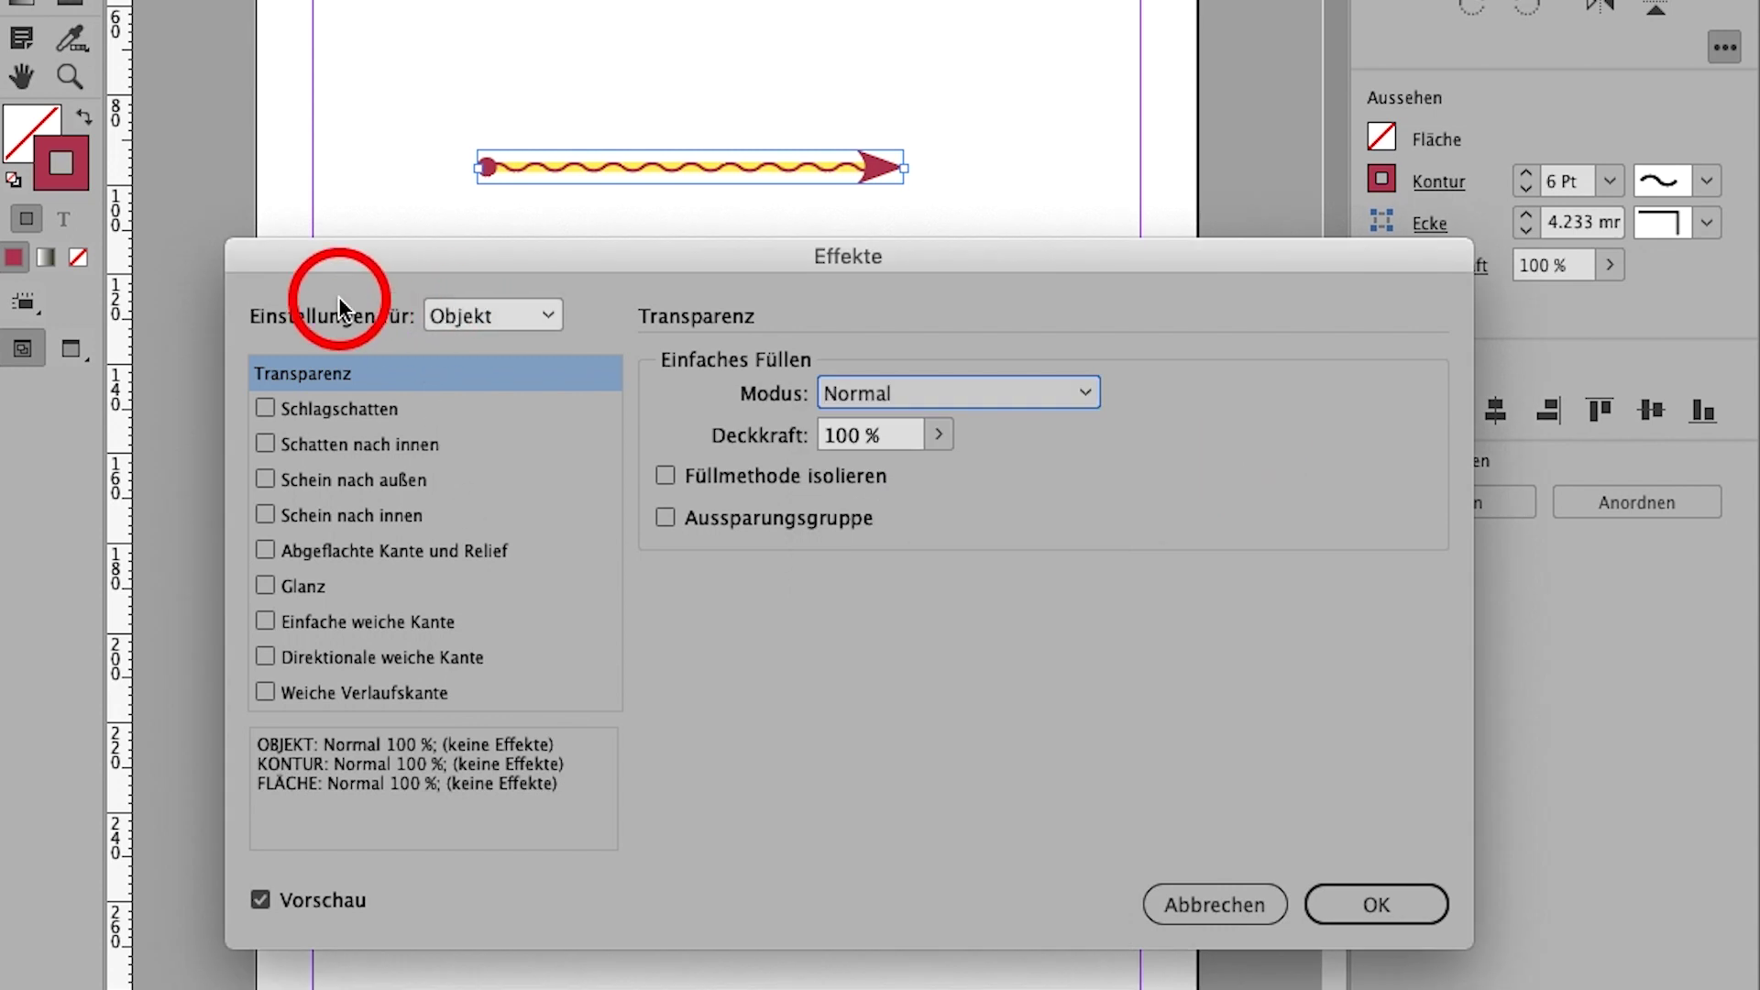
pyautogui.click(544, 318)
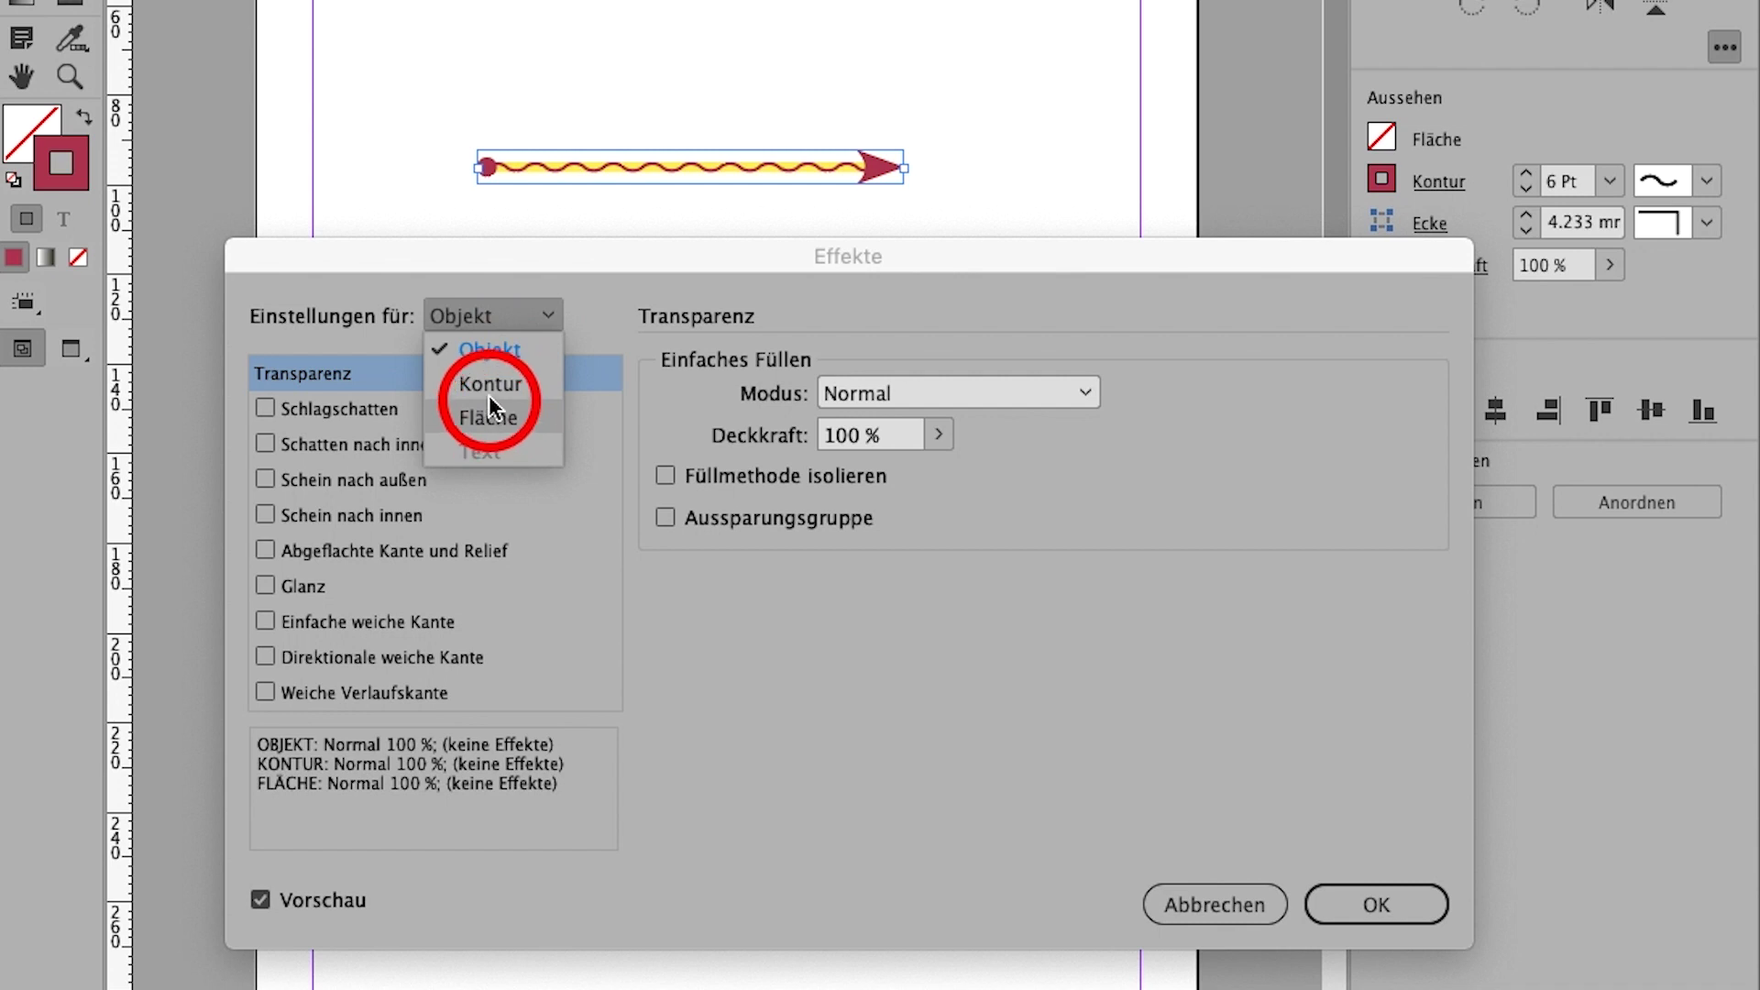
# - Apply a drop shadow (Schlagschatten) to the line without an inner glow and set the shadow opacity to 34 %
pyautogui.click(585, 524)
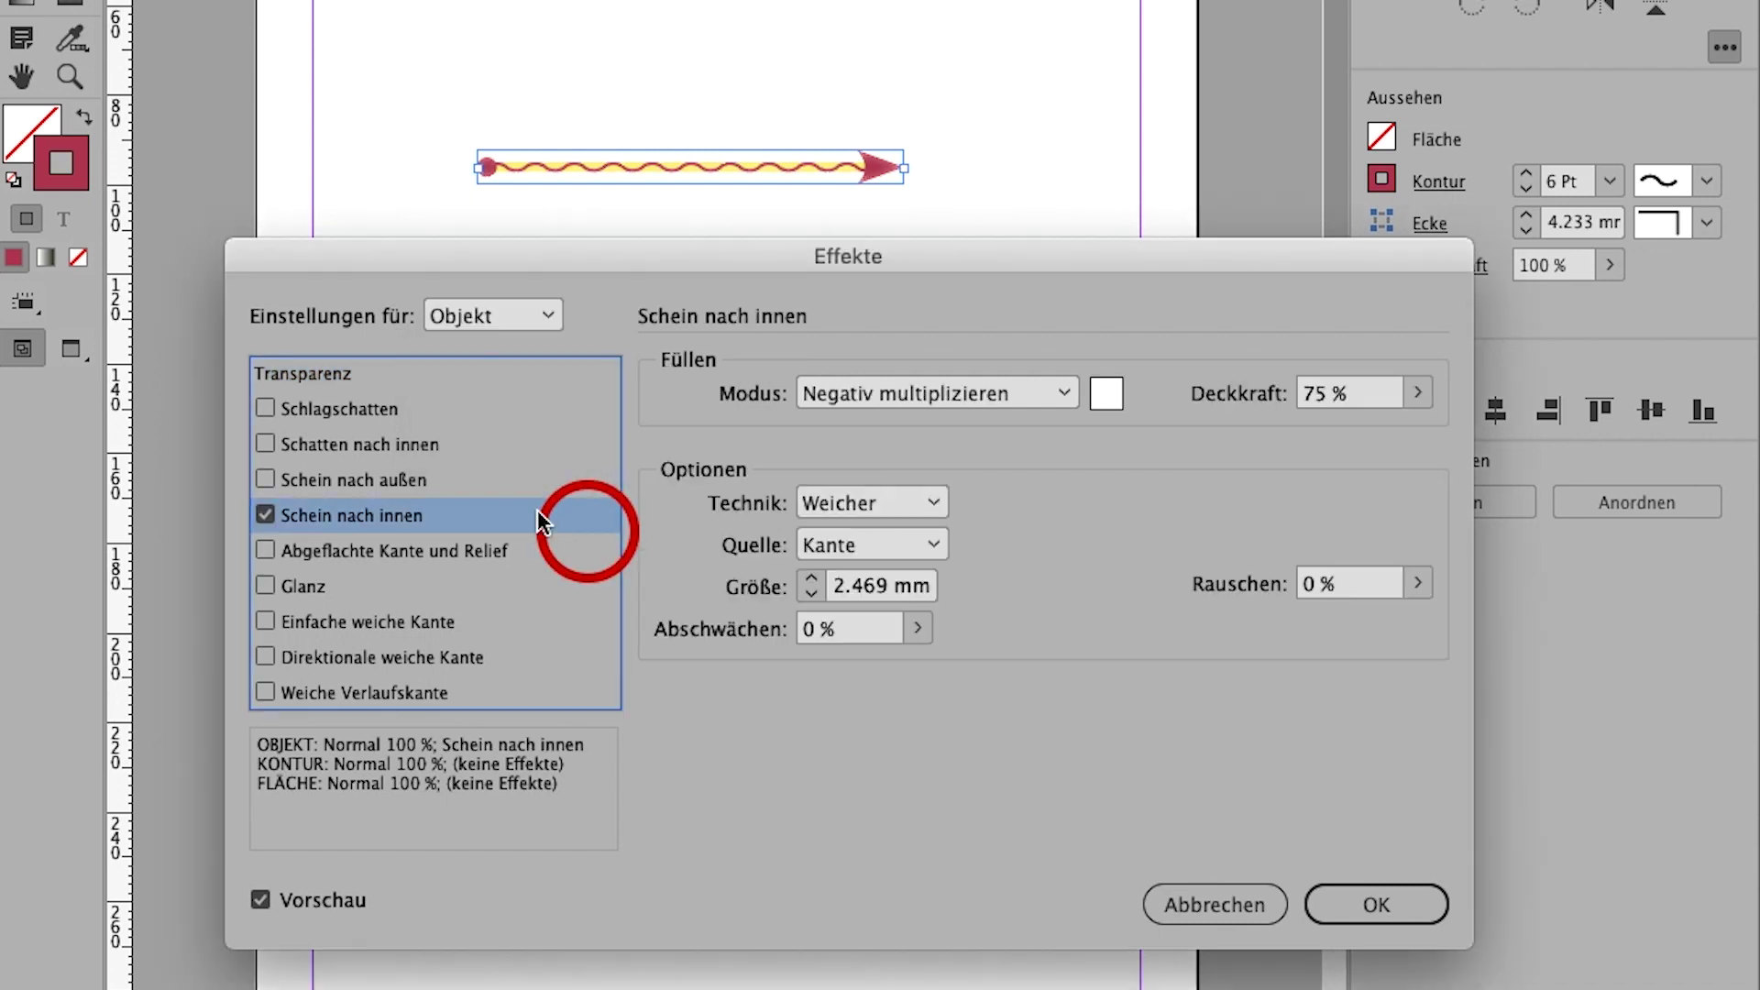
pyautogui.click(265, 409)
pyautogui.click(265, 515)
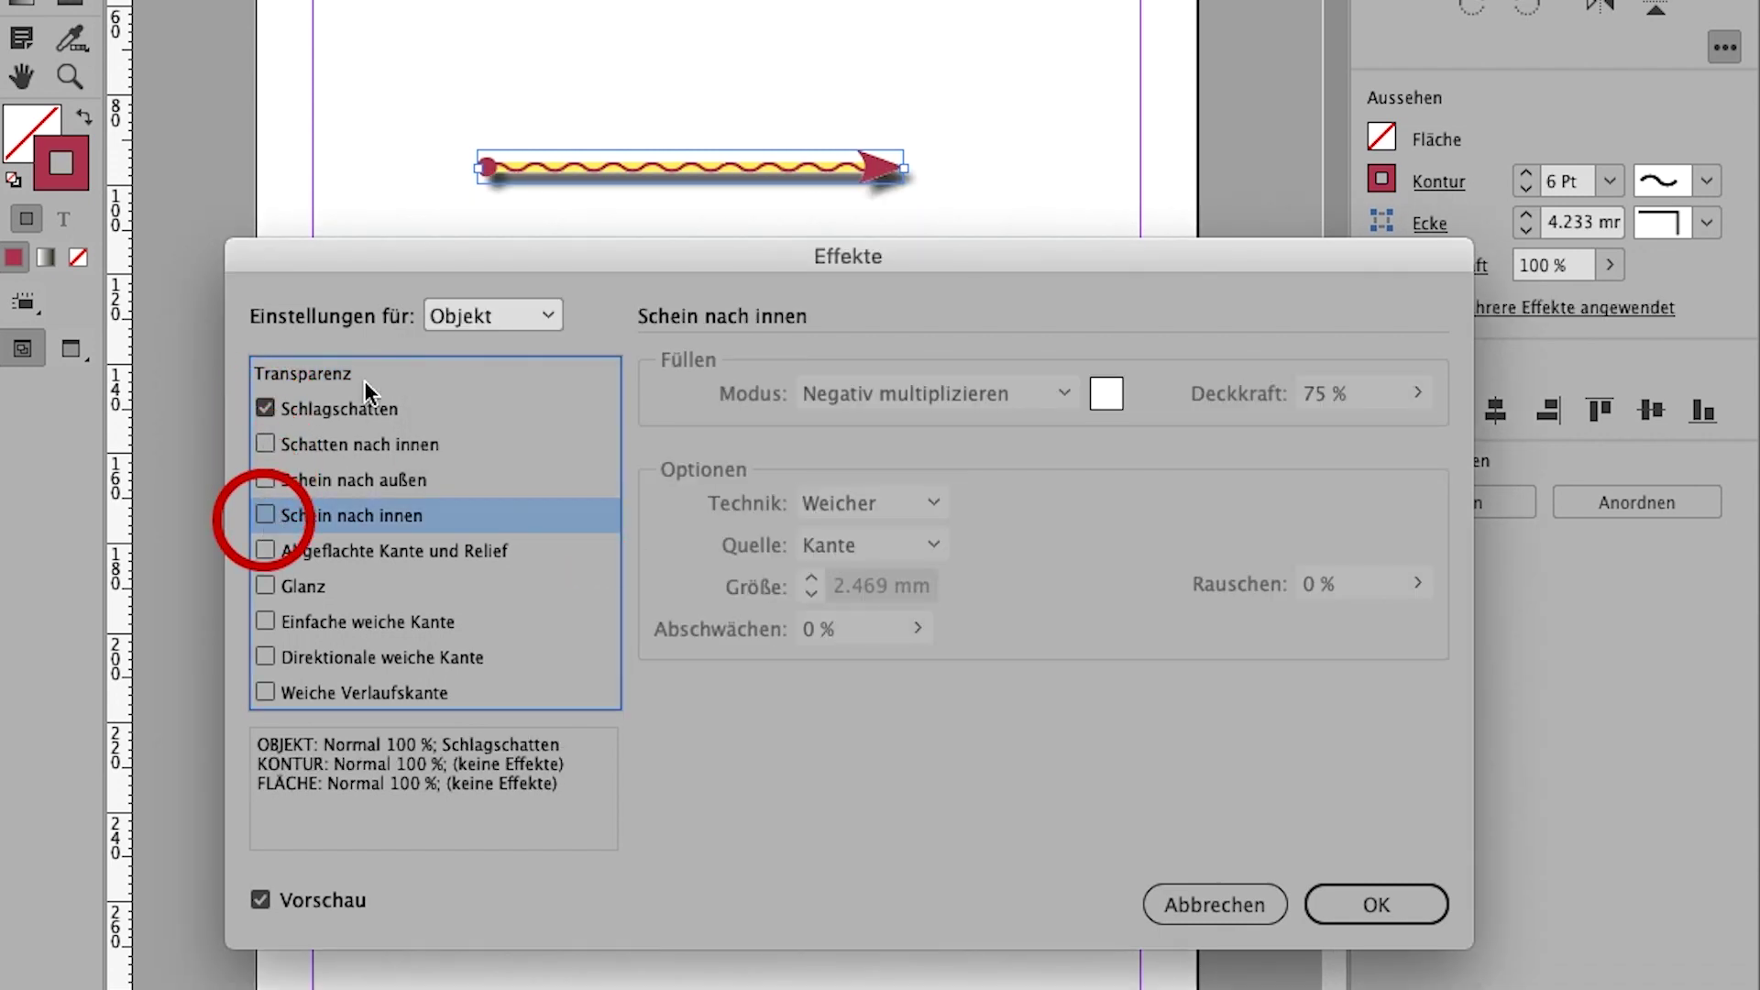
pyautogui.click(276, 403)
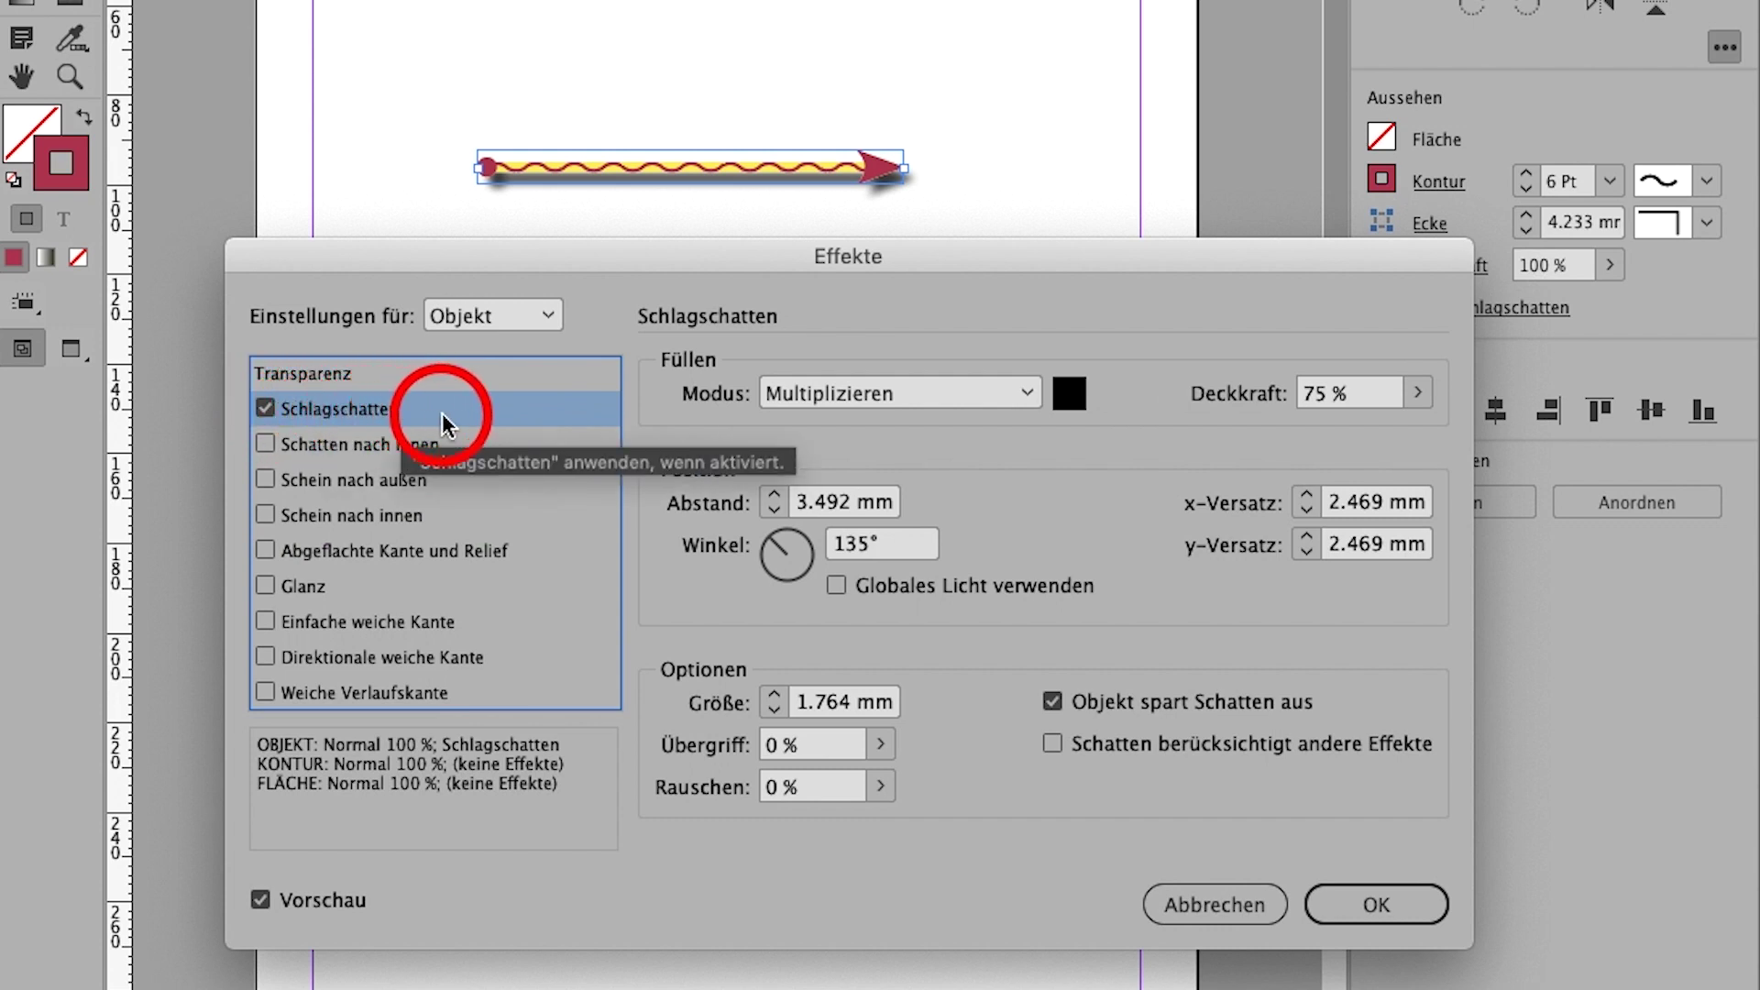
pyautogui.click(1417, 393)
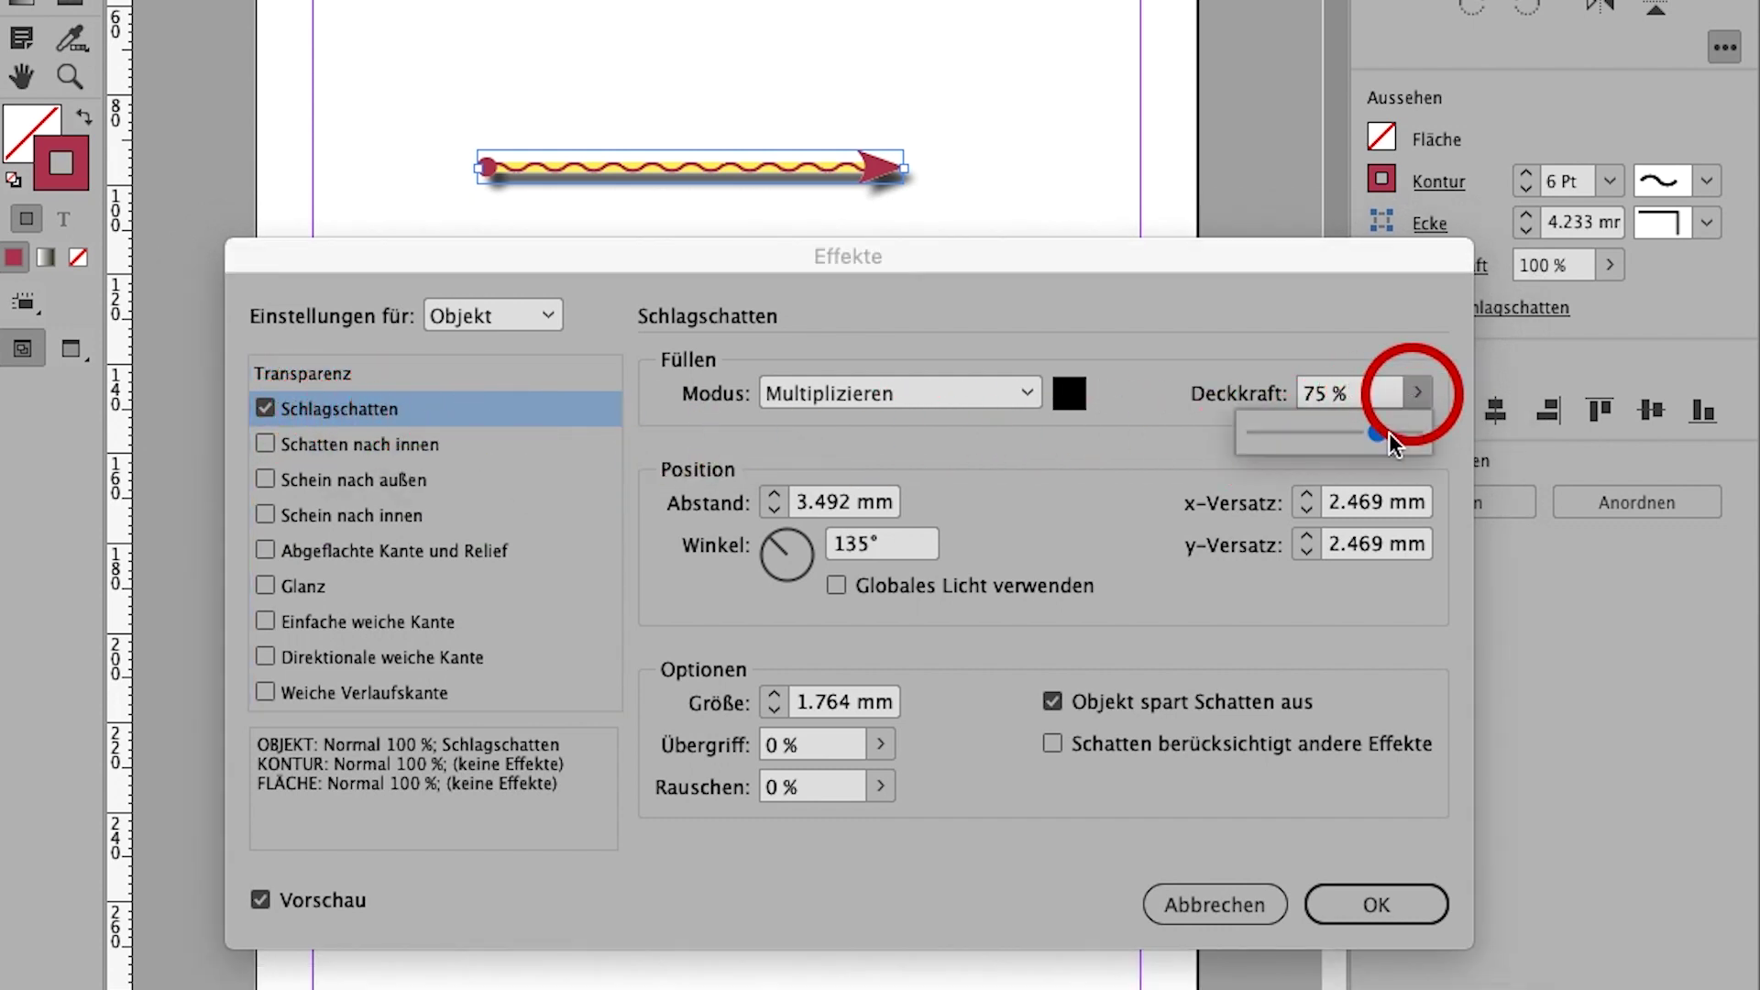
pyautogui.moveTo(1345, 440); pyautogui.dragTo(1307, 438)
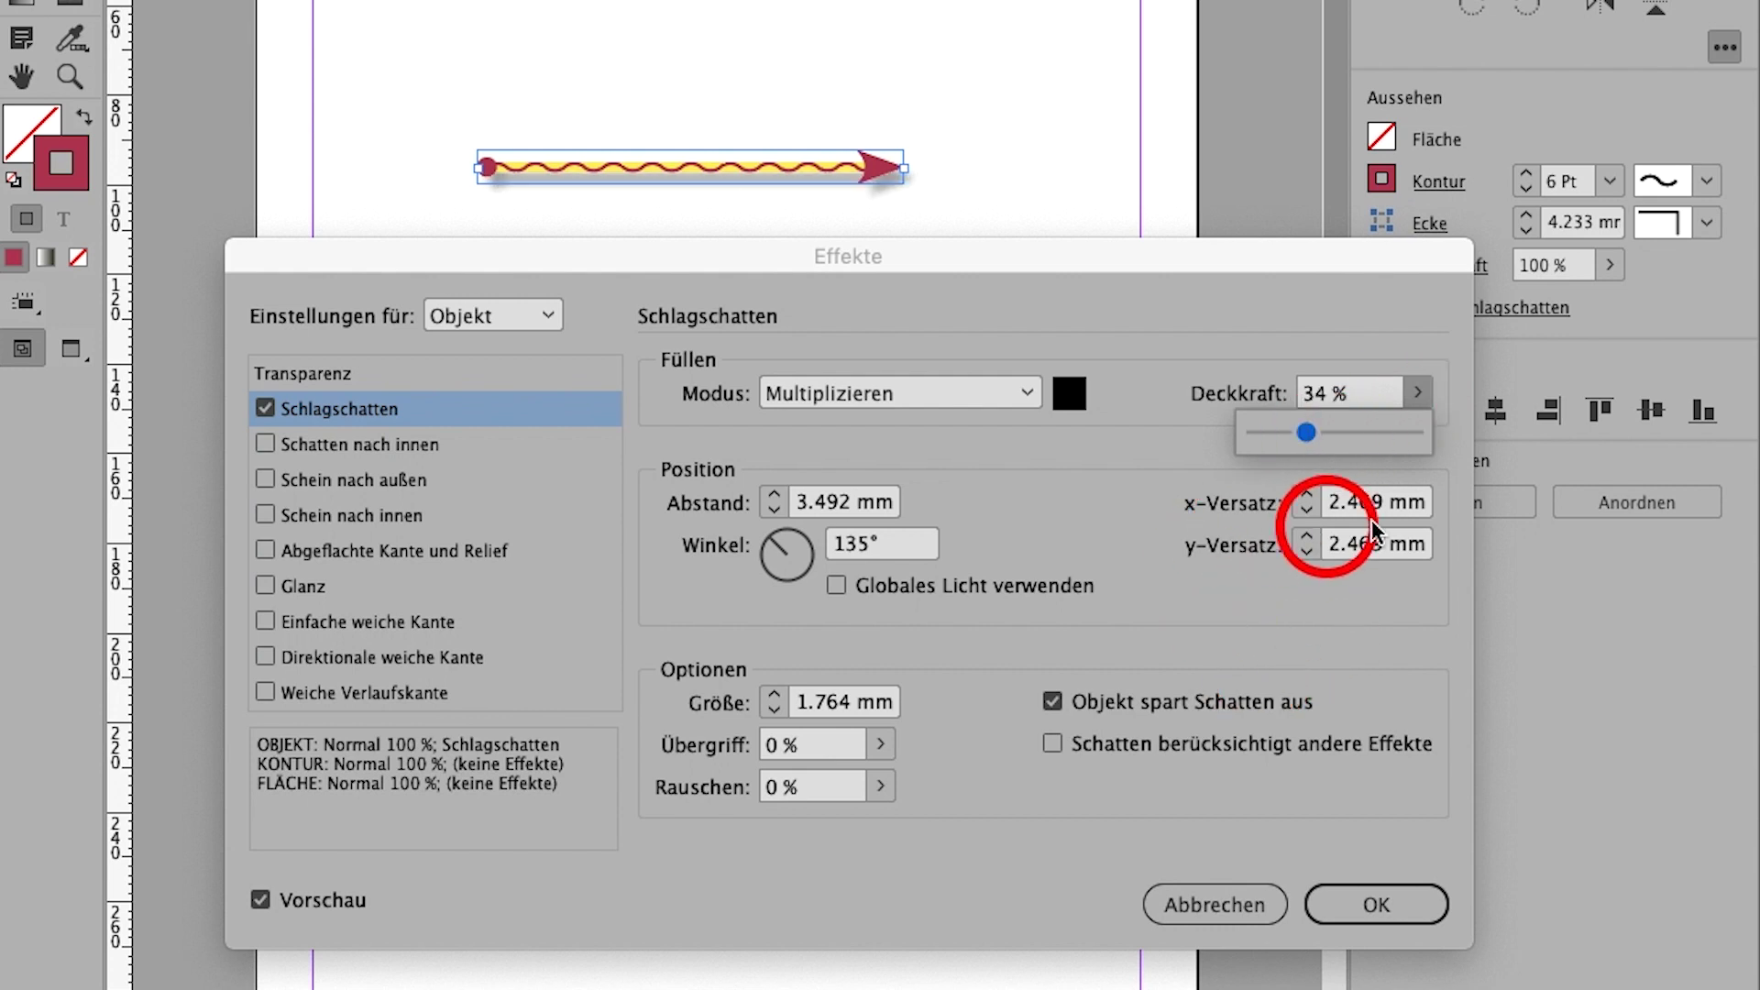
# - Offset the drop shadow to a distance of 6.488 mm and an angle of 31°
pyautogui.click(1307, 496)
pyautogui.click(1307, 496)
pyautogui.click(1307, 496)
pyautogui.click(1307, 496)
pyautogui.moveTo(774, 556); pyautogui.dragTo(816, 536)
# - Try a shadow size of 3 mm, reduce it to 0 mm, and apply the drop shadow
pyautogui.click(772, 694)
pyautogui.click(773, 694)
pyautogui.click(772, 694)
pyautogui.click(772, 693)
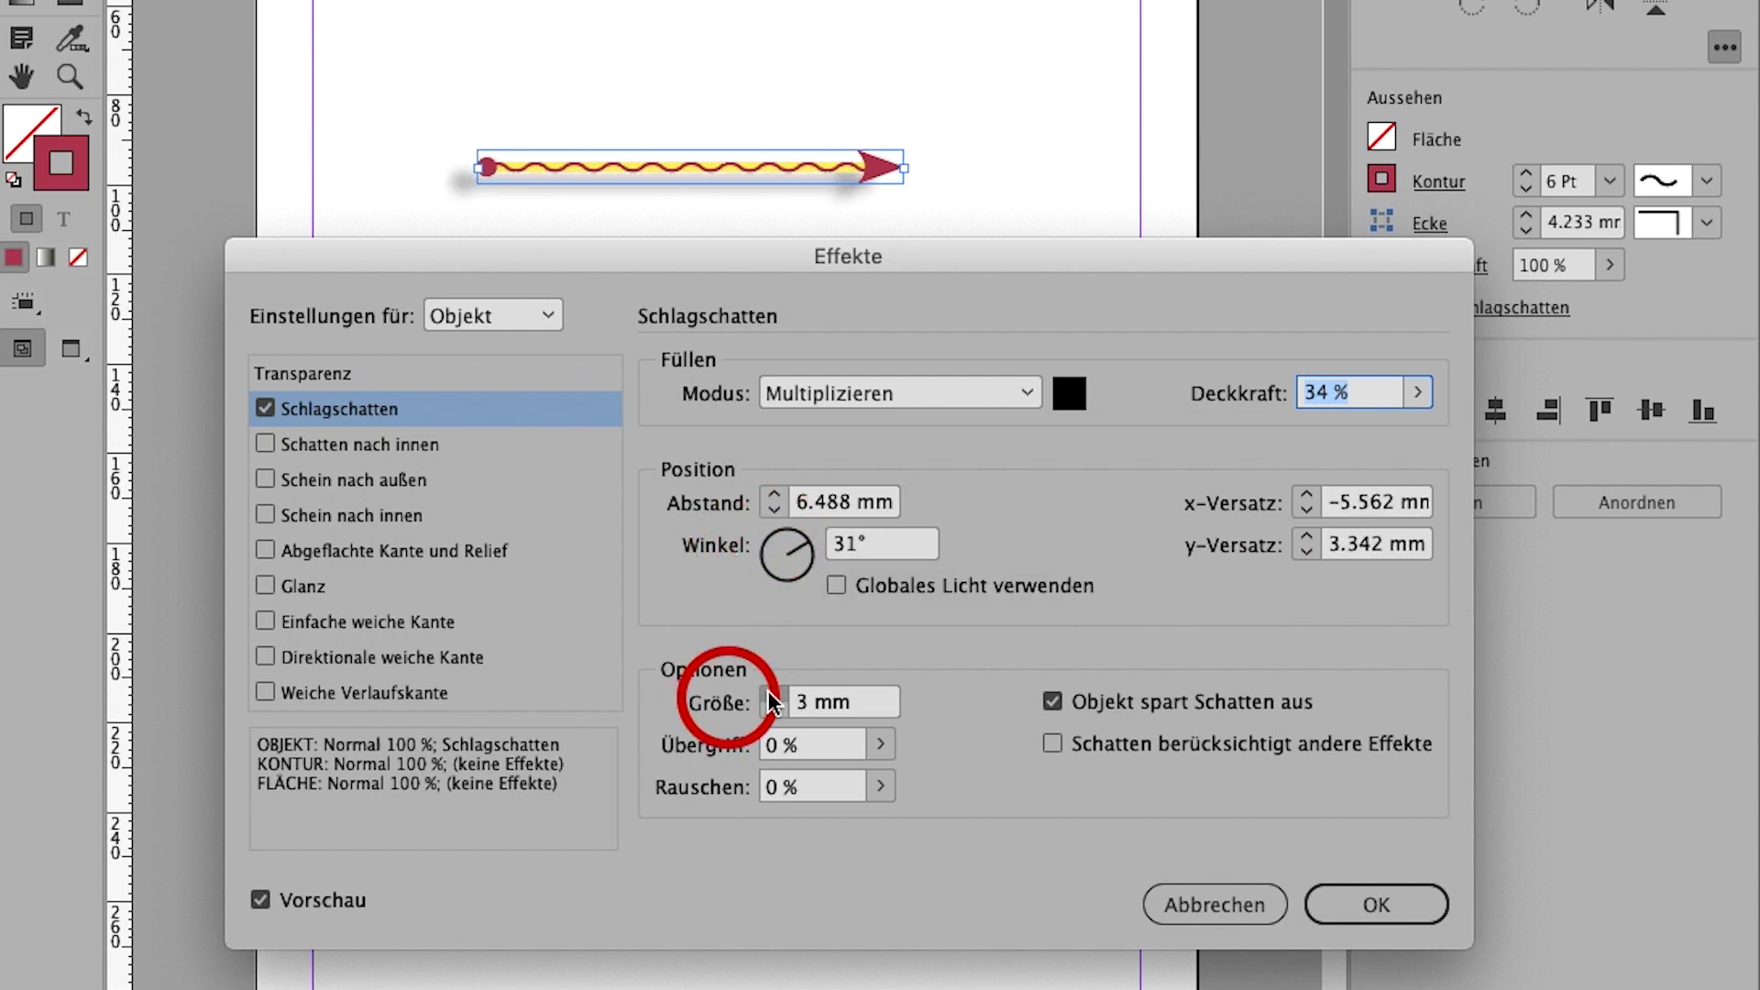
pyautogui.click(774, 711)
pyautogui.click(773, 711)
pyautogui.click(774, 712)
pyautogui.click(773, 711)
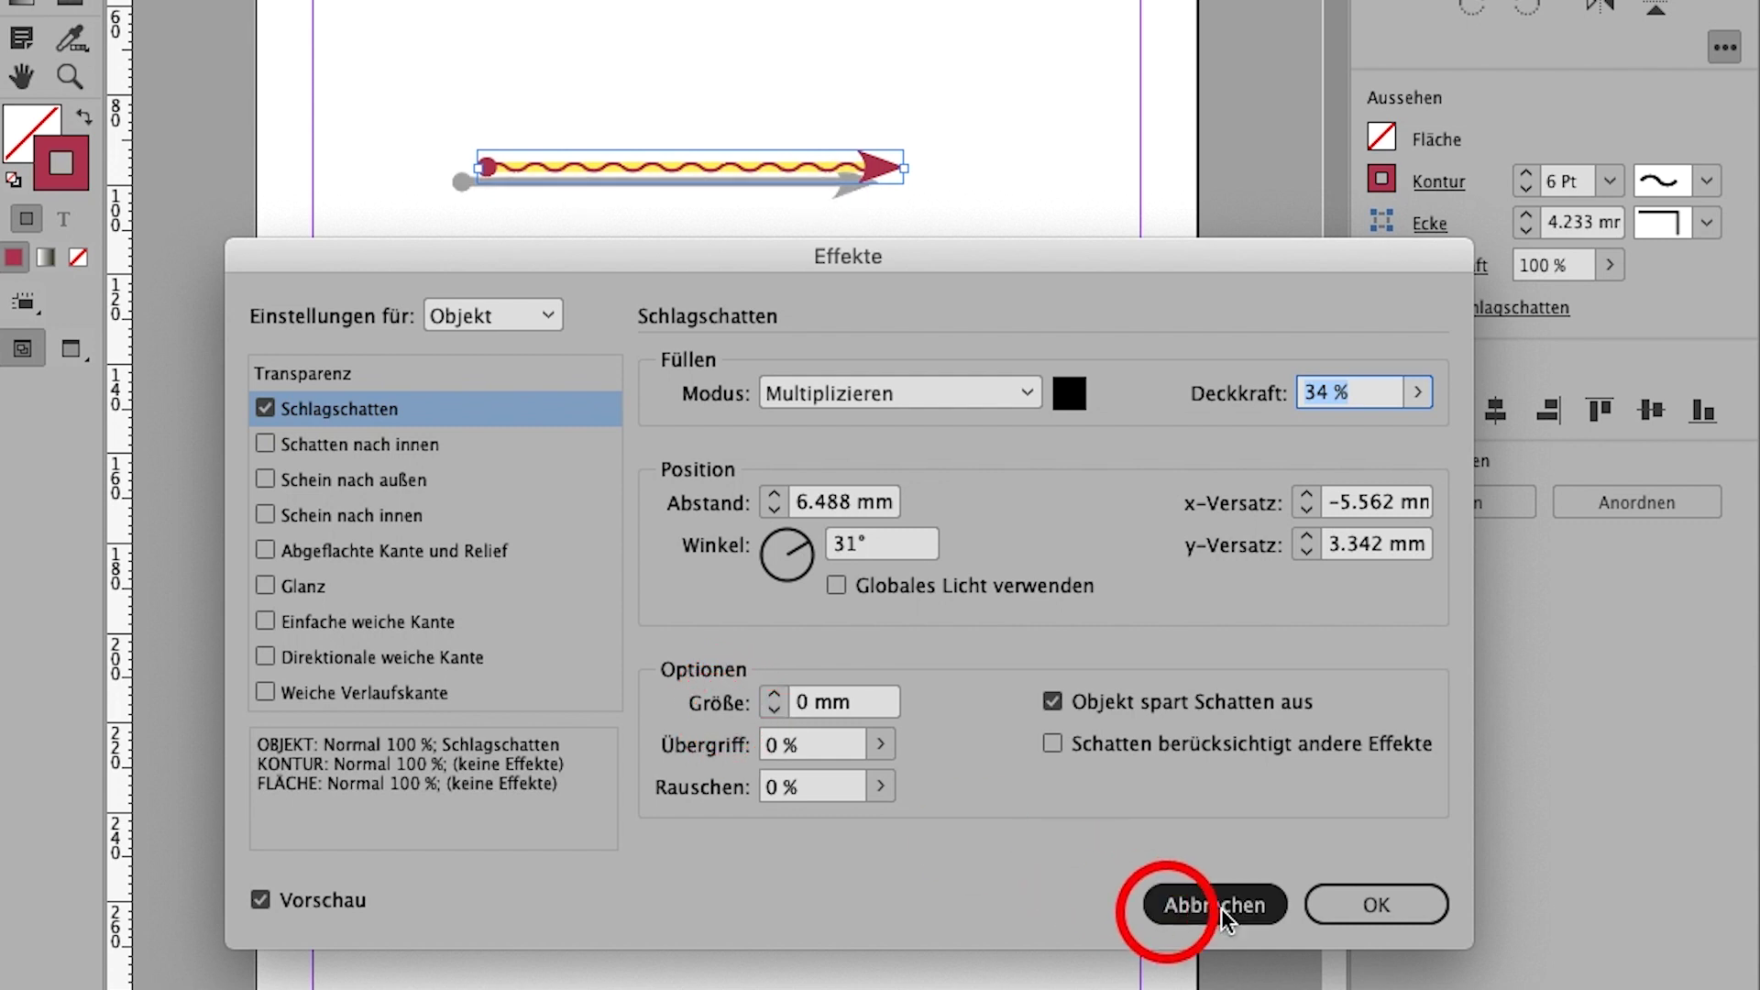
pyautogui.click(1375, 904)
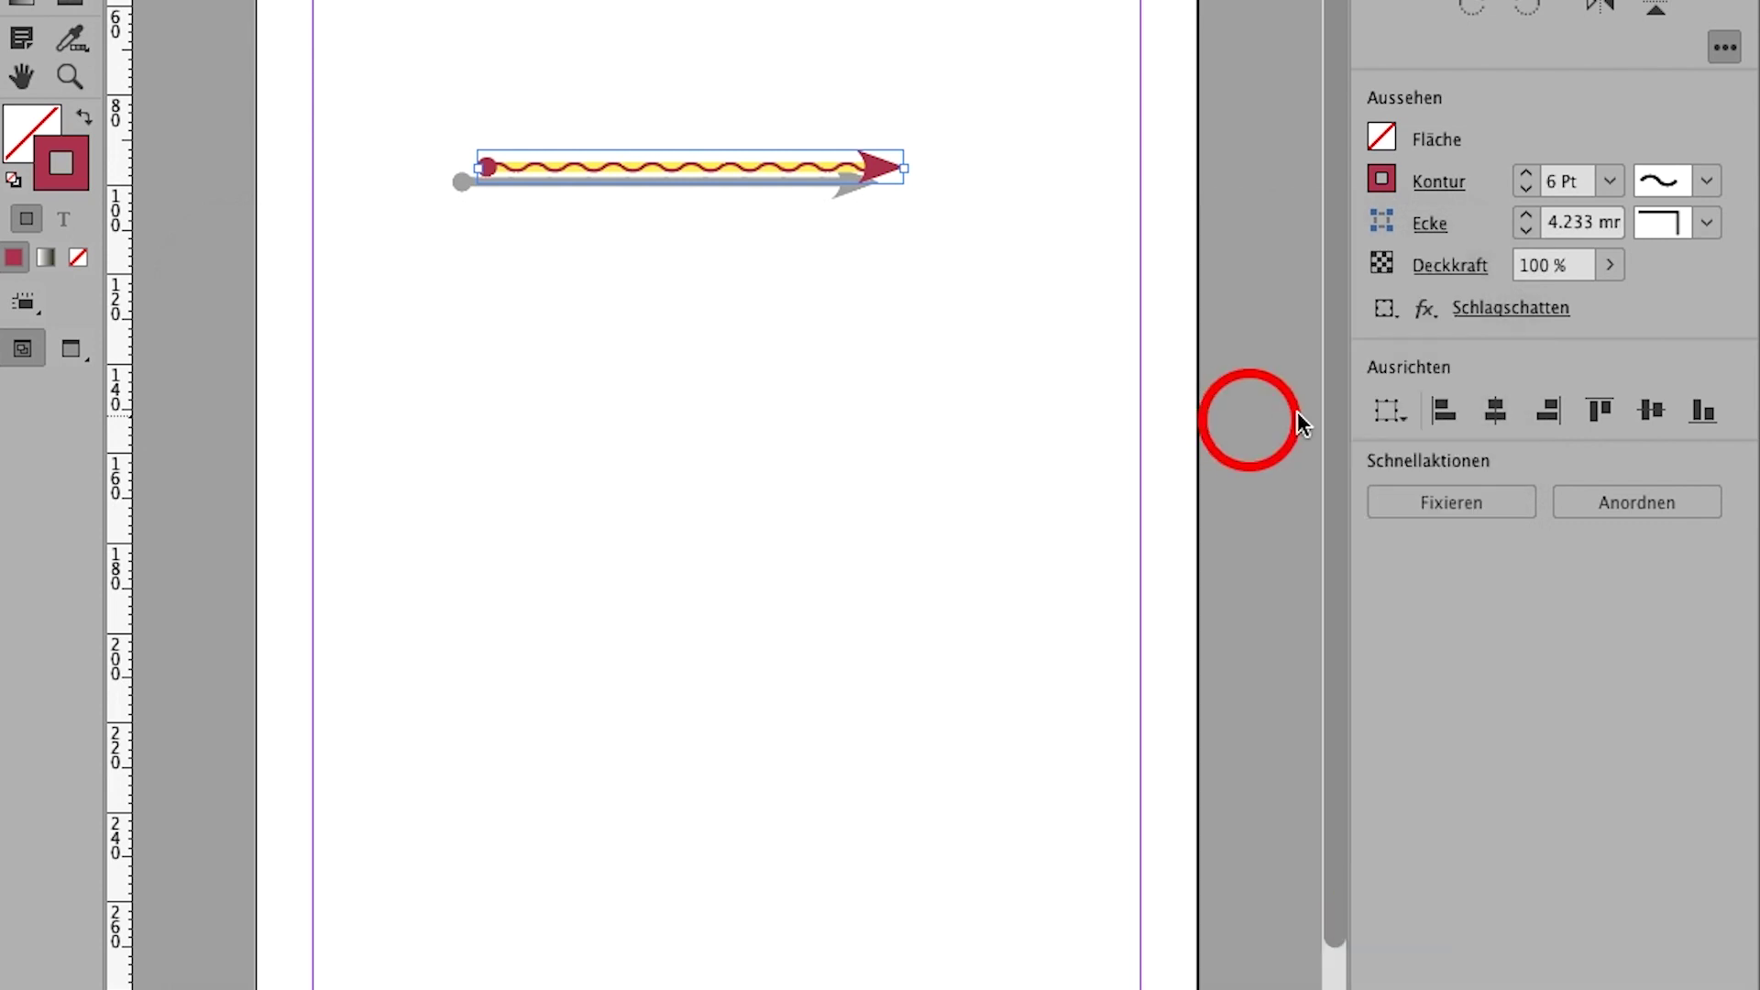
# - Remove the drop shadow effect from the line and apply the change
pyautogui.click(1426, 309)
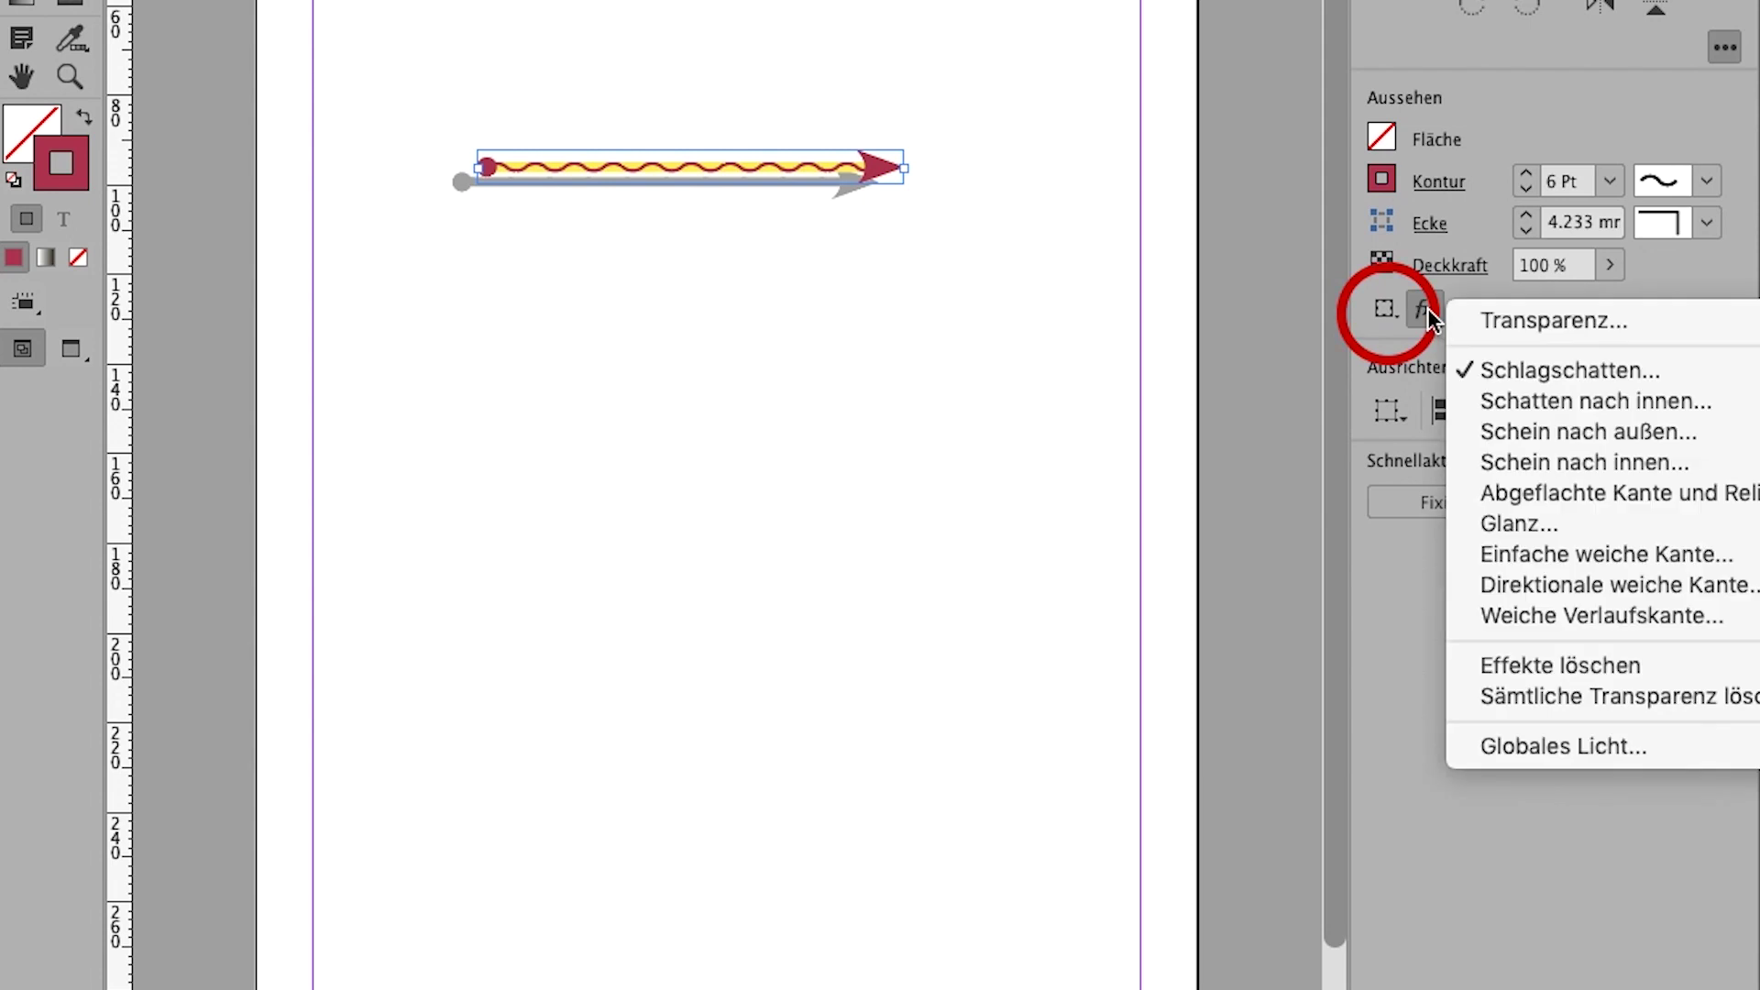
pyautogui.click(1492, 371)
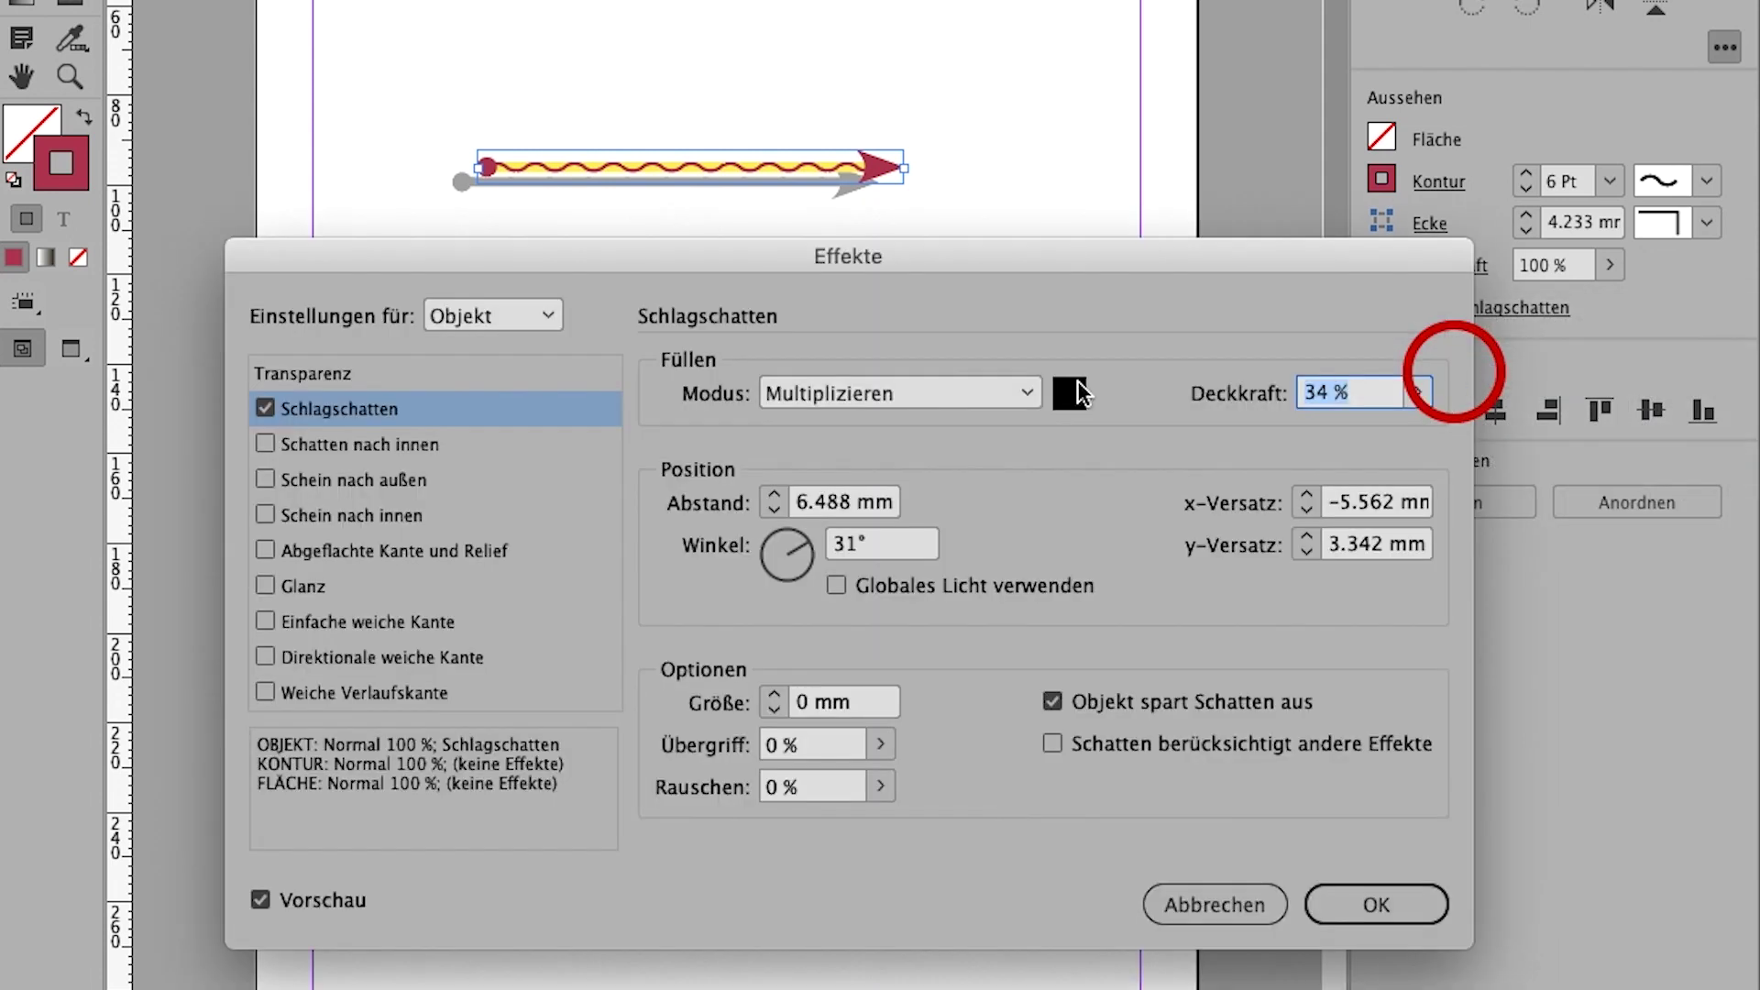
pyautogui.click(265, 408)
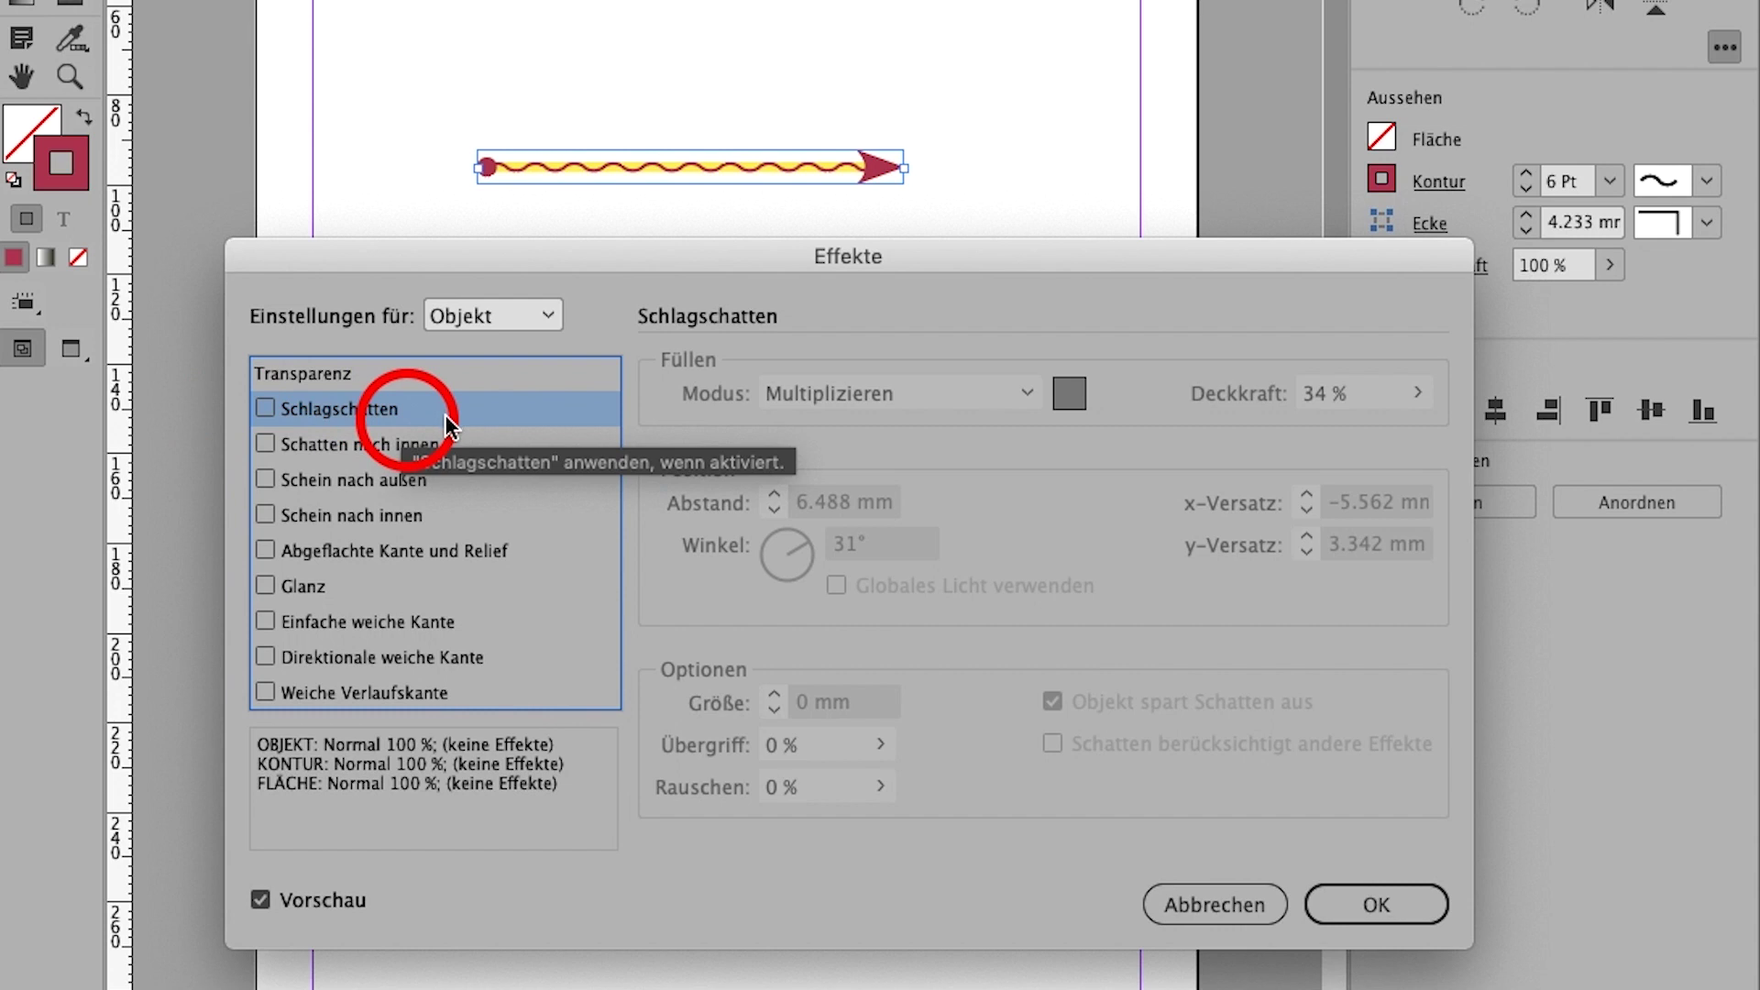
pyautogui.click(1366, 917)
pyautogui.click(968, 437)
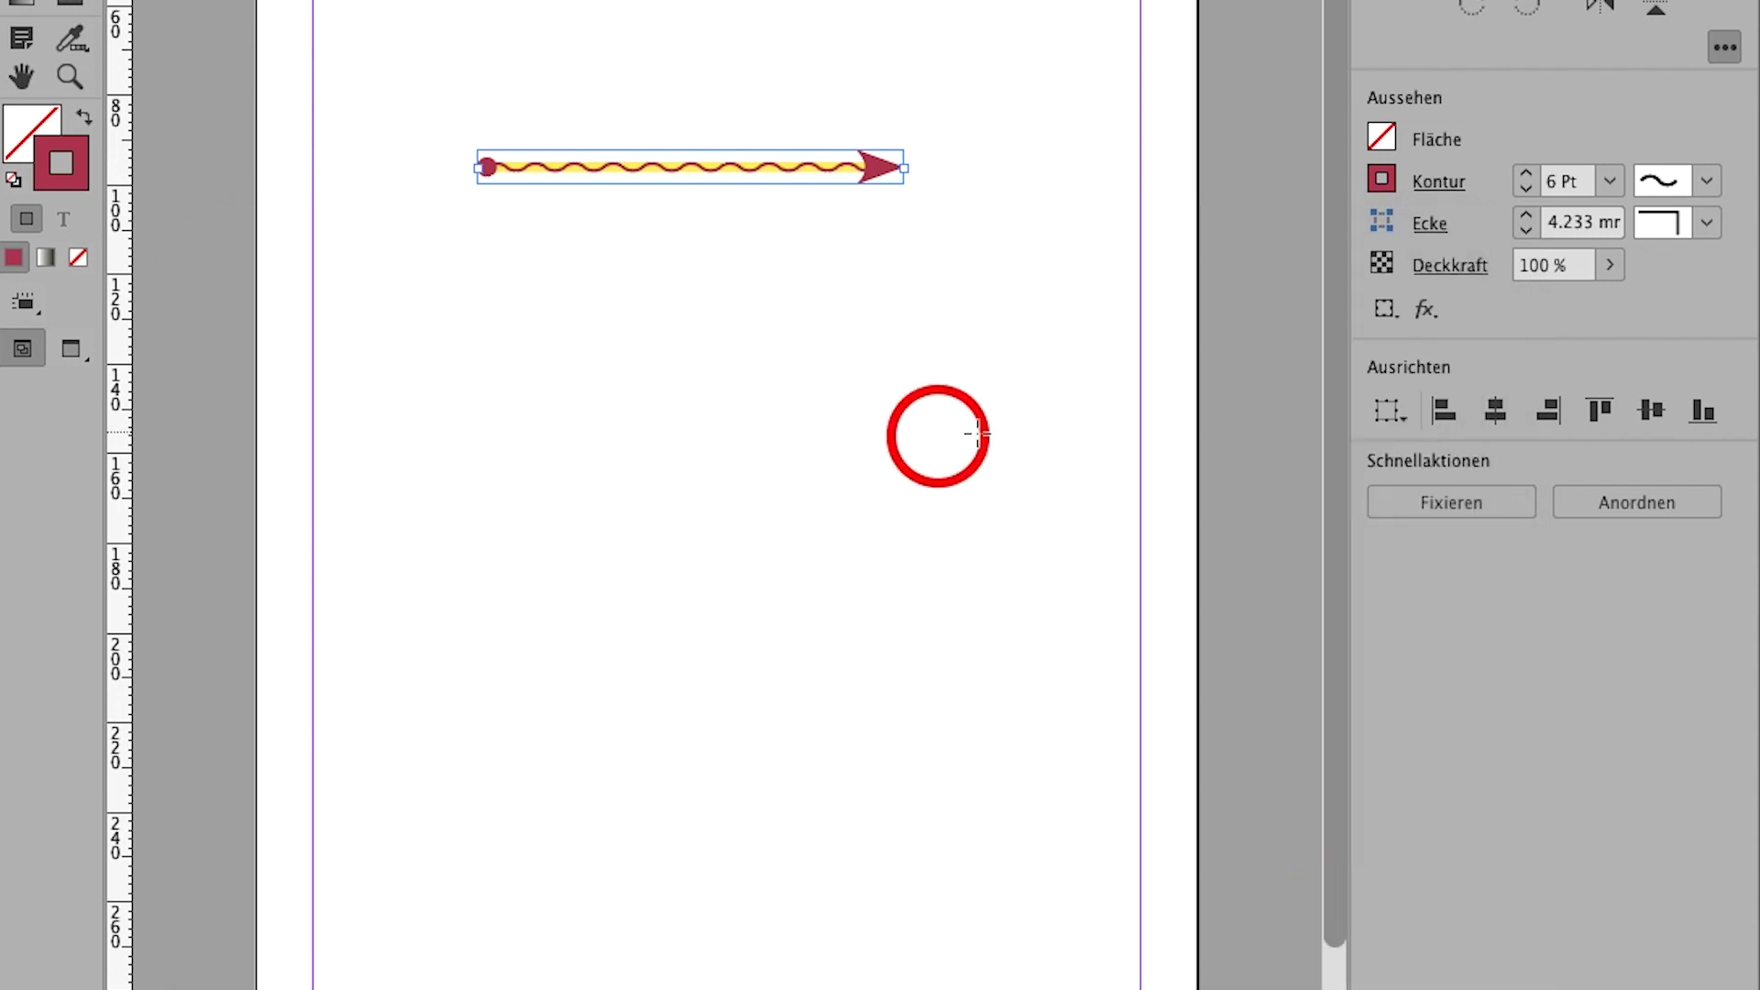